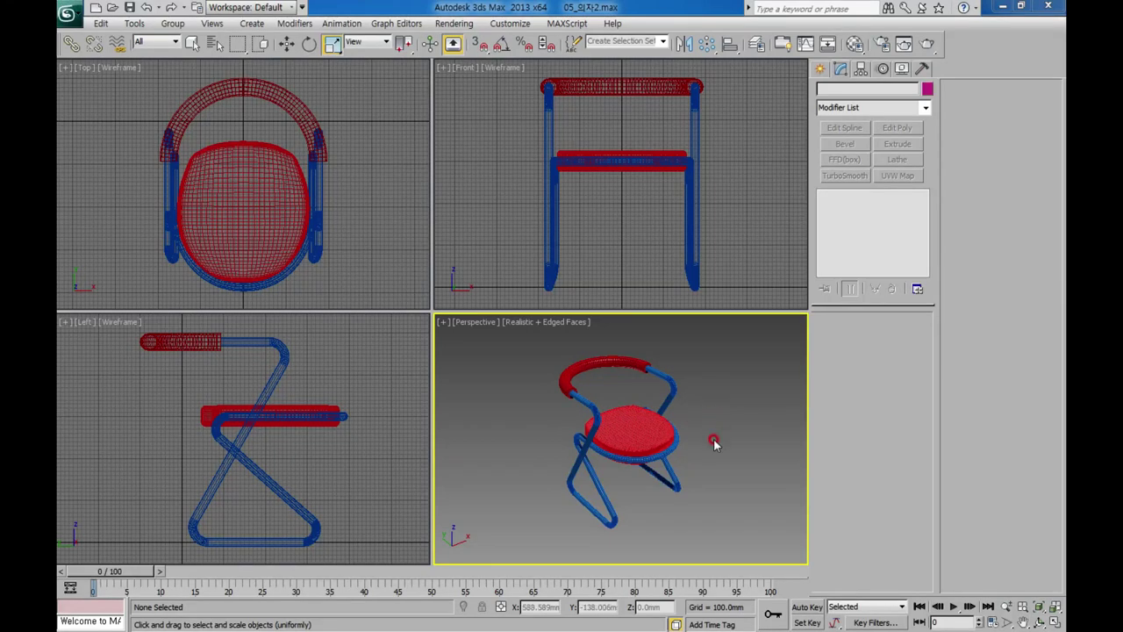
# Step: Orbit the maximized perspective view to inspect the blue chair frame and red backrest tube
pyautogui.moveTo(644, 440)
pyautogui.keyDown('alt'); pyautogui.mouseDown(button='middle')
pyautogui.moveTo(646, 418)
pyautogui.moveTo(615, 412)
pyautogui.moveTo(642, 418)
pyautogui.mouseUp(button='middle'); pyautogui.keyUp('alt')
pyautogui.hotkey('alt', 'w')
pyautogui.moveTo(494, 344)
pyautogui.keyDown('alt'); pyautogui.mouseDown(button='middle')
pyautogui.moveTo(477, 316)
pyautogui.moveTo(378, 426)
pyautogui.mouseUp(button='middle'); pyautogui.keyUp('alt')
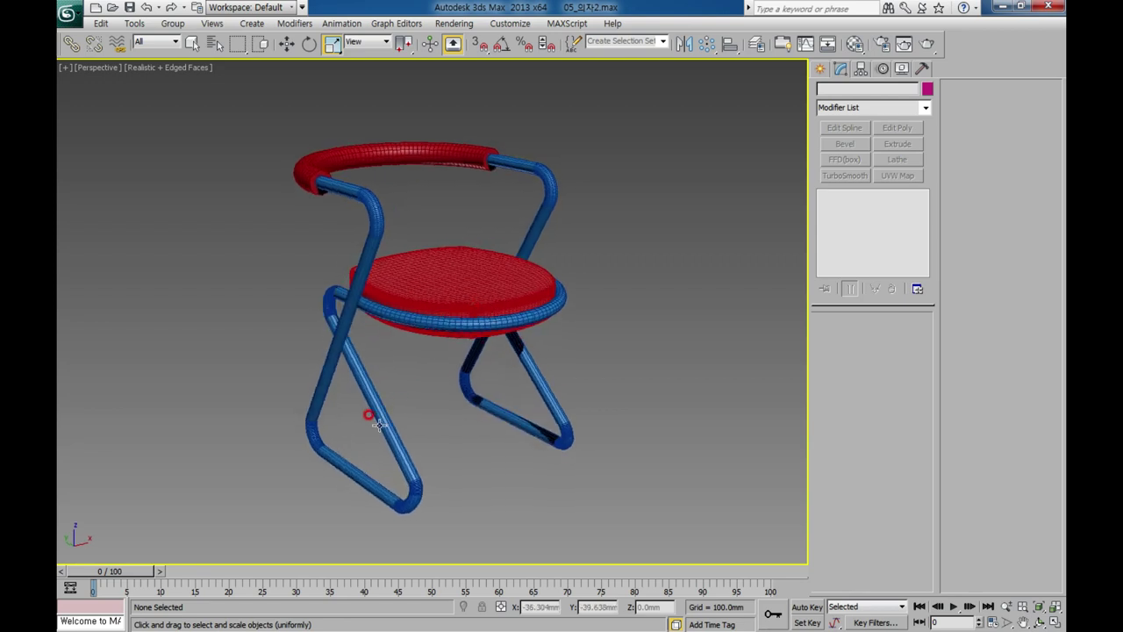
pyautogui.click(377, 425)
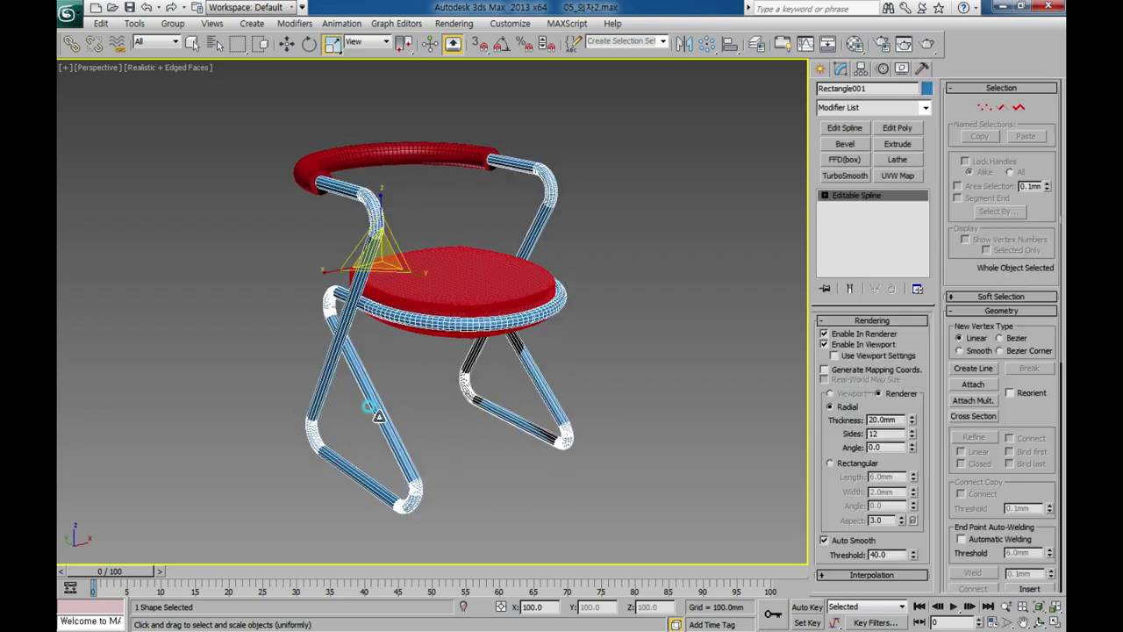
pyautogui.click(293, 45)
pyautogui.click(425, 178)
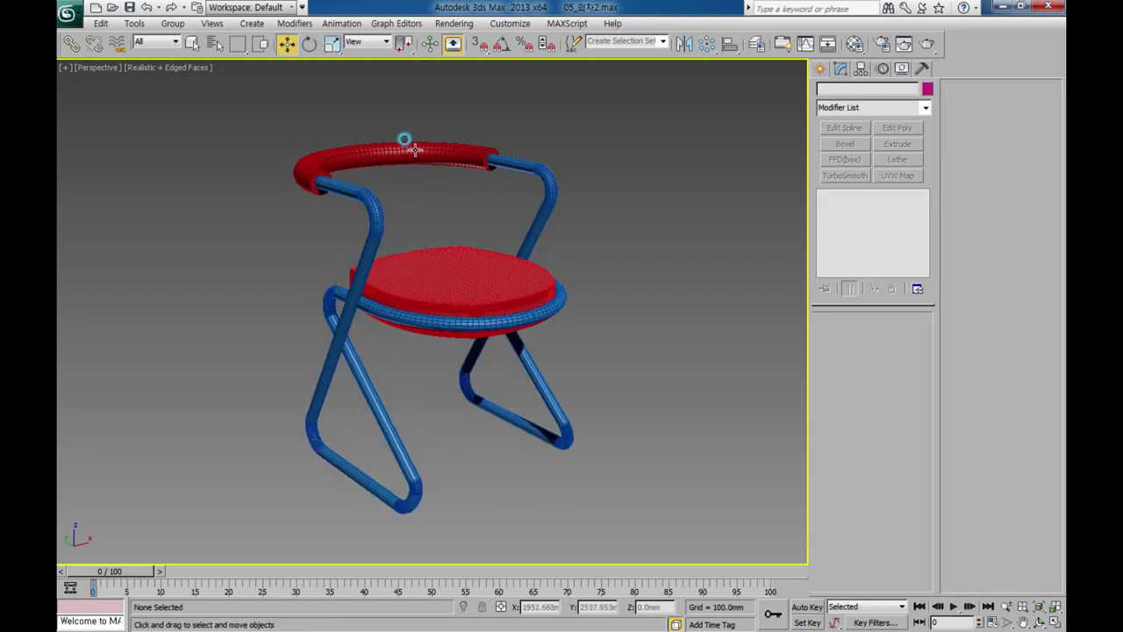
pyautogui.click(362, 149)
pyautogui.click(436, 136)
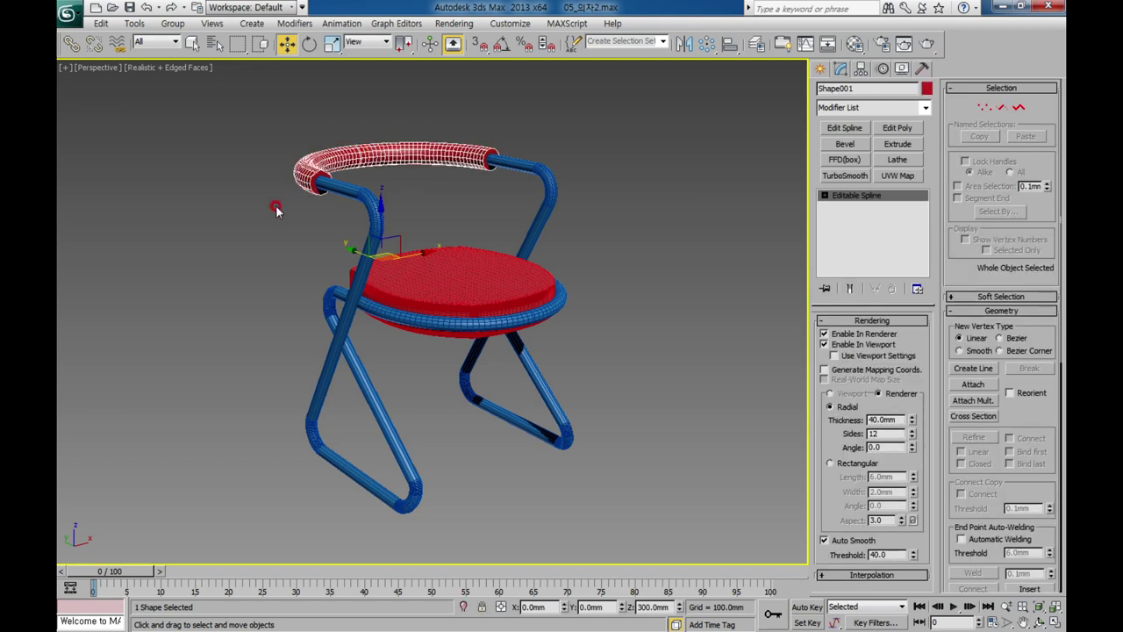
pyautogui.click(640, 377)
pyautogui.keyDown('alt'); pyautogui.moveTo(524, 366); pyautogui.dragTo(479, 431, button='middle'); pyautogui.keyUp('alt')
# Step: Inspect the seat cushion's ChamferBox, FFD(box) and TurboSmooth modifiers, then restore the four-view layout
pyautogui.click(450, 352)
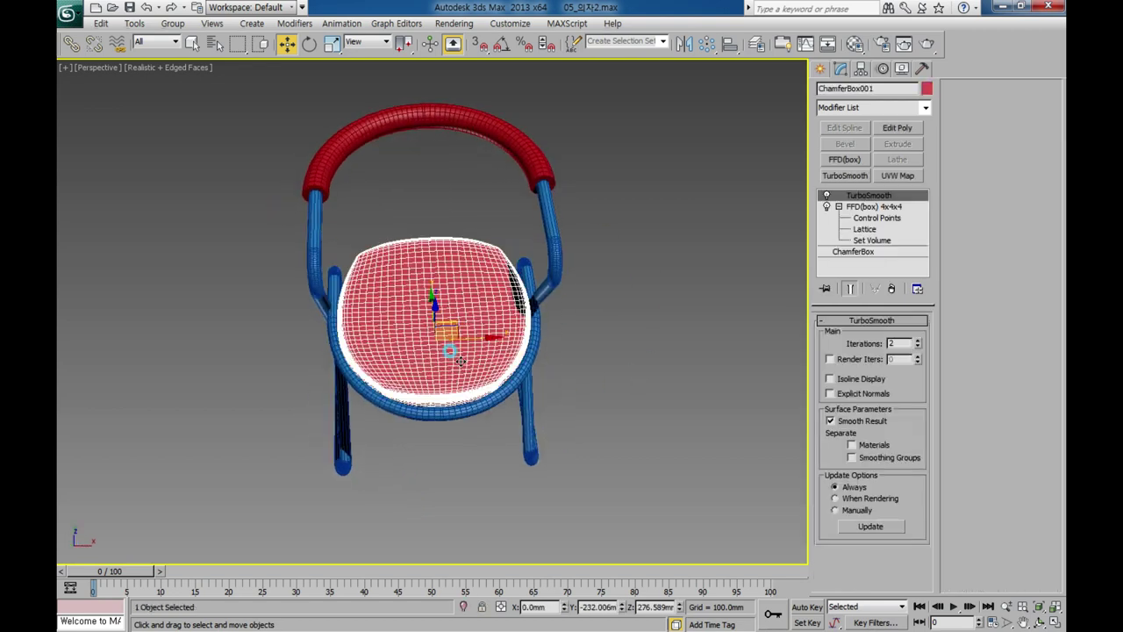
pyautogui.click(866, 252)
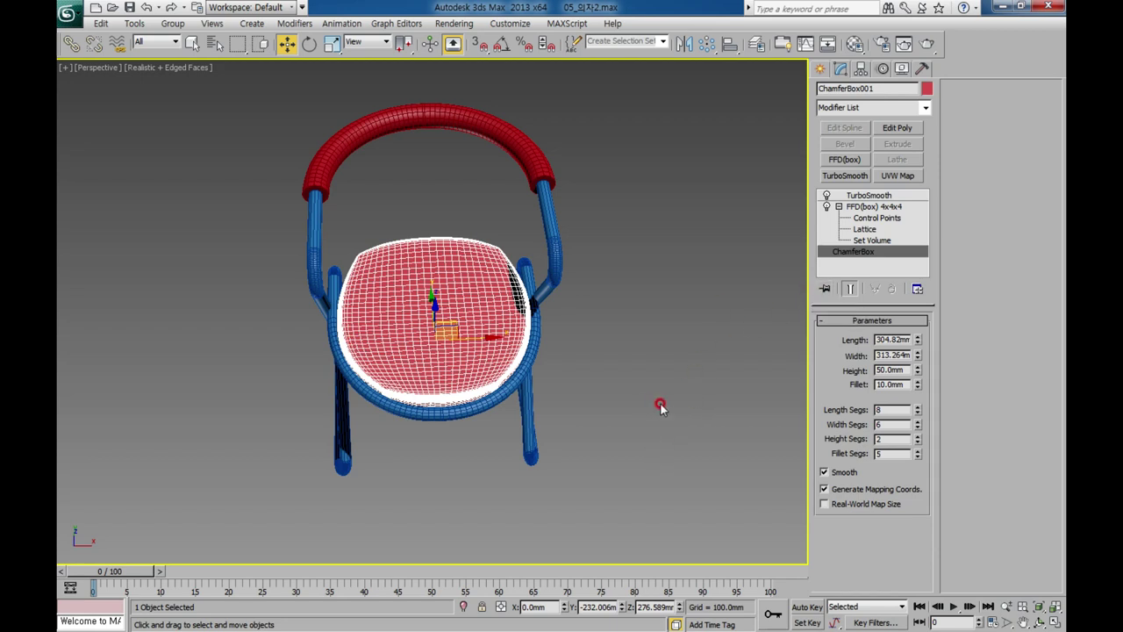
pyautogui.click(864, 206)
pyautogui.click(869, 195)
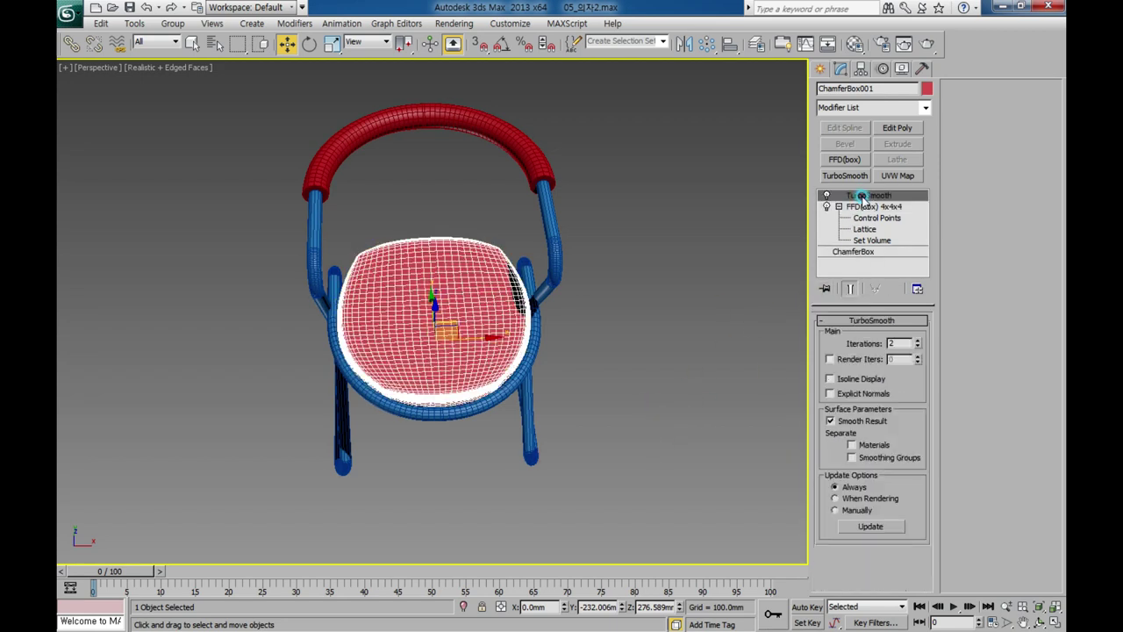
pyautogui.moveTo(474, 399)
pyautogui.keyDown('alt'); pyautogui.mouseDown(button='middle')
pyautogui.moveTo(513, 396)
pyautogui.moveTo(680, 300)
pyautogui.moveTo(509, 393)
pyautogui.mouseUp(button='middle'); pyautogui.keyUp('alt')
pyautogui.click(645, 372)
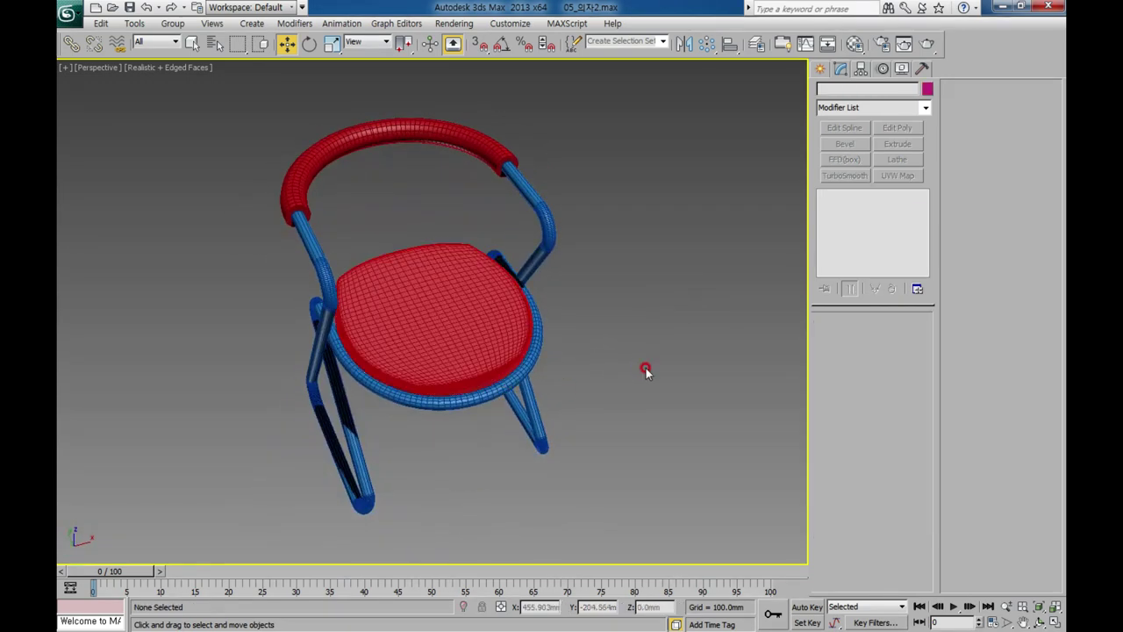
pyautogui.hotkey('alt', 'w')
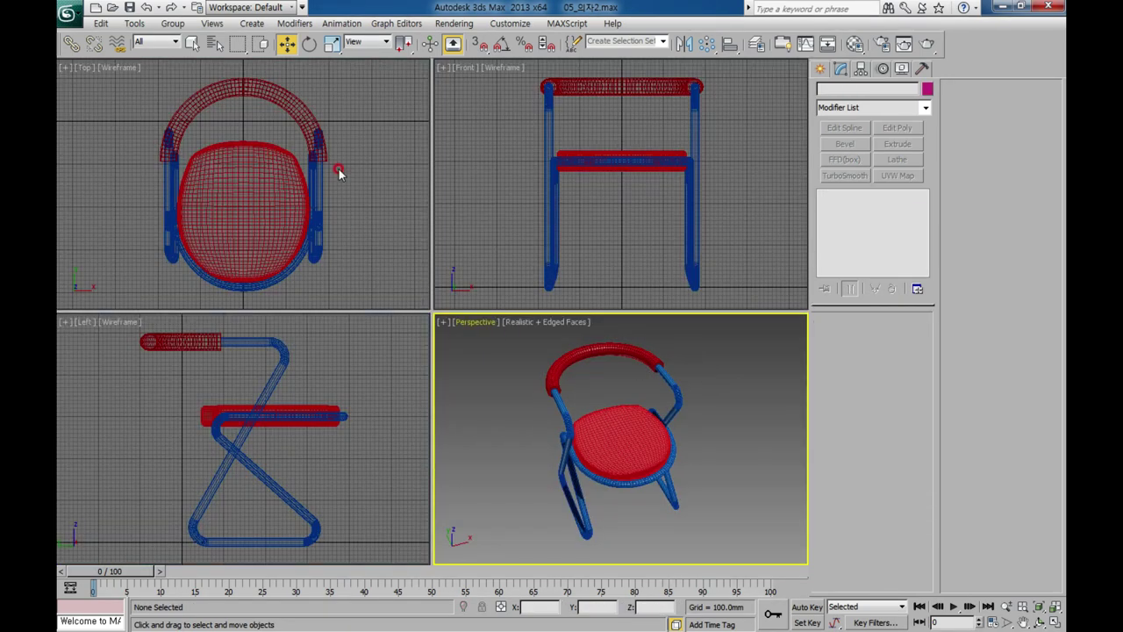
# Step: Reset 3ds Max, declining to save the chair scene and confirming the reset
pyautogui.click(67, 12)
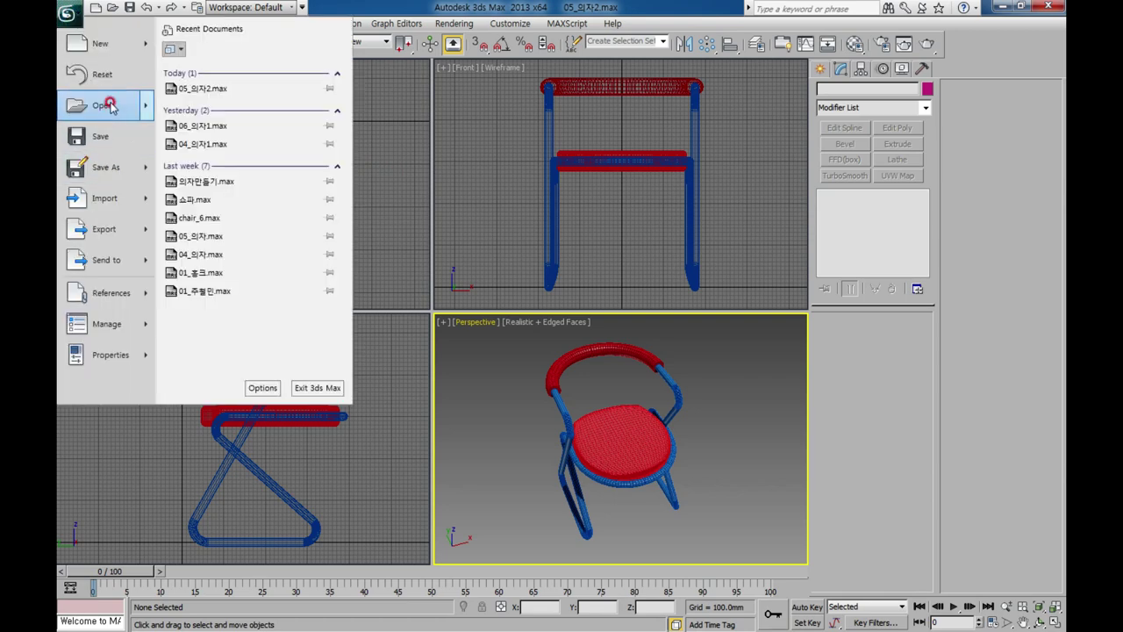
pyautogui.click(88, 88)
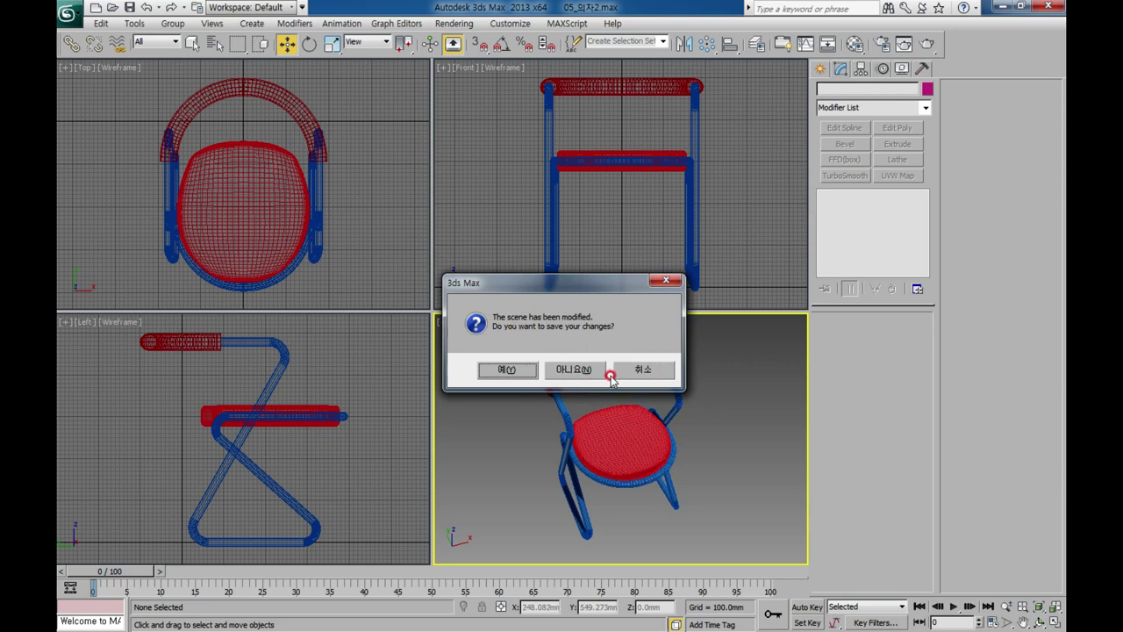
pyautogui.click(576, 369)
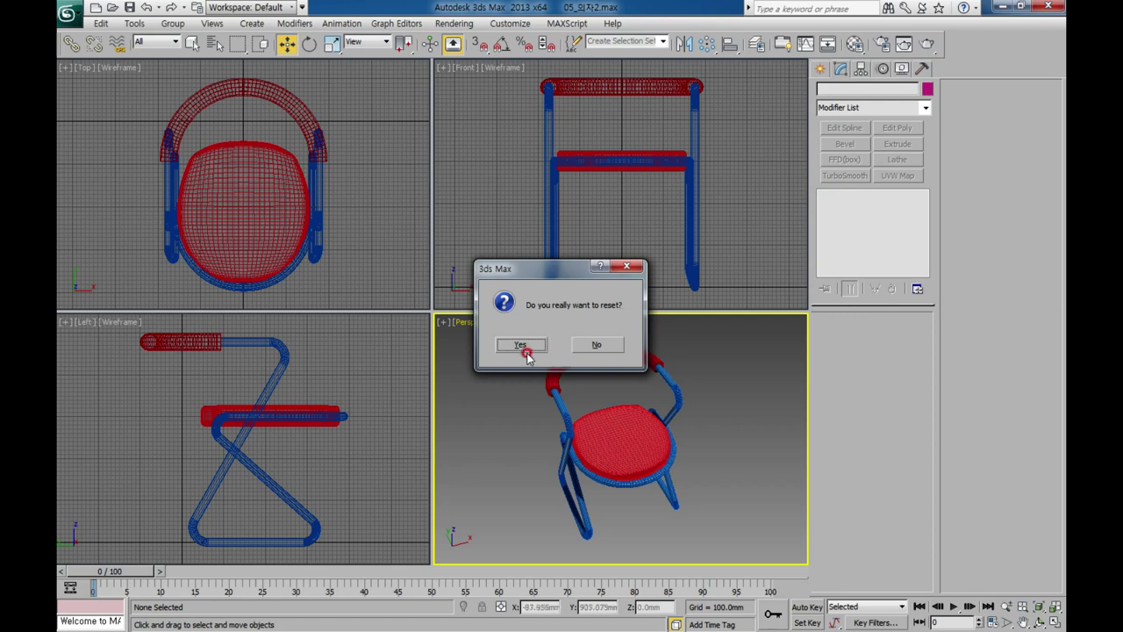
pyautogui.click(527, 345)
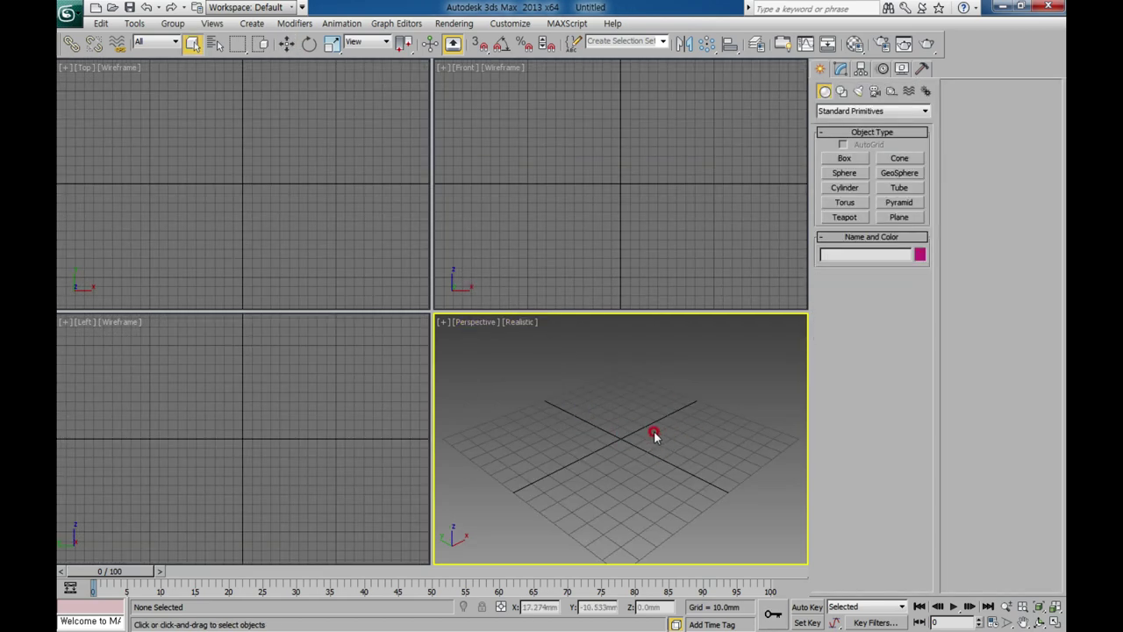
# Step: Draw a rectangle spline in the Front view
pyautogui.click(654, 223)
pyautogui.moveTo(681, 200); pyautogui.dragTo(675, 271, button='middle')
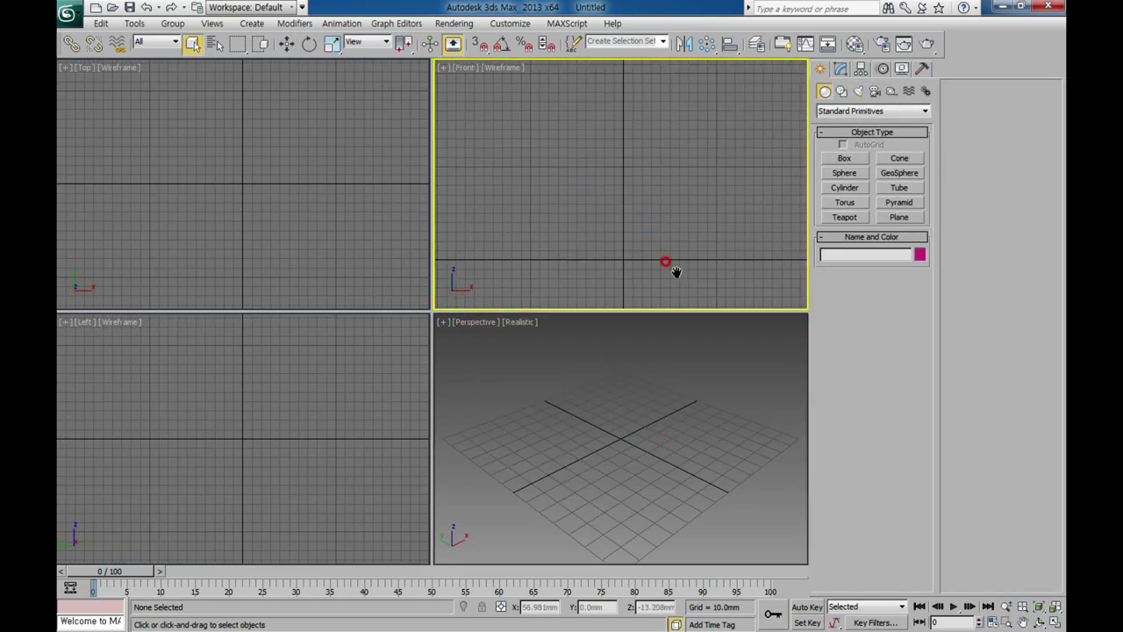
pyautogui.click(840, 94)
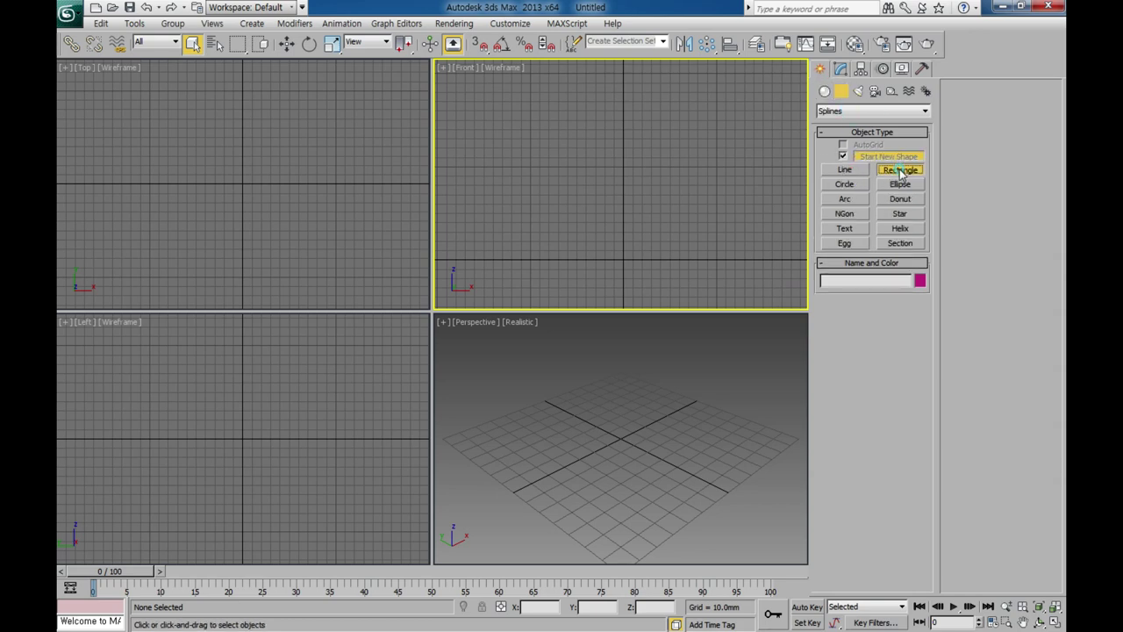
pyautogui.click(900, 171)
pyautogui.moveTo(555, 258); pyautogui.dragTo(691, 77)
pyautogui.click(860, 361)
# Step: Set the rectangle to 500 mm length and 400 mm width, then zoom extents all views
pyautogui.click(1021, 102)
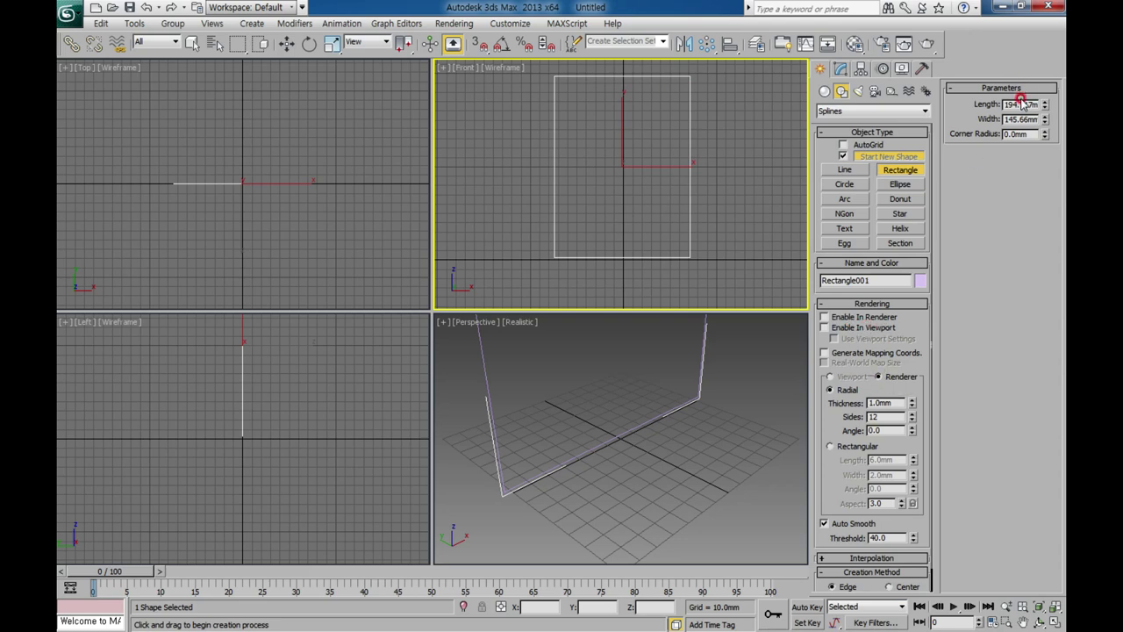
pyautogui.write('500')
pyautogui.press('Tab')
pyautogui.write('0')
pyautogui.write('400')
pyautogui.press('Return')
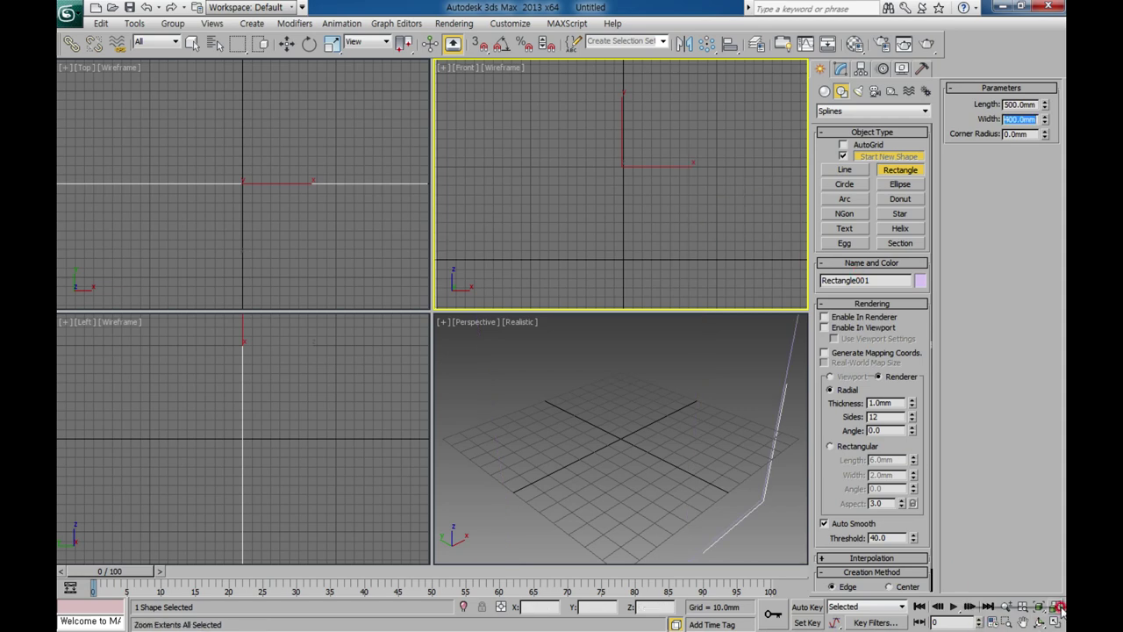
pyautogui.click(1054, 610)
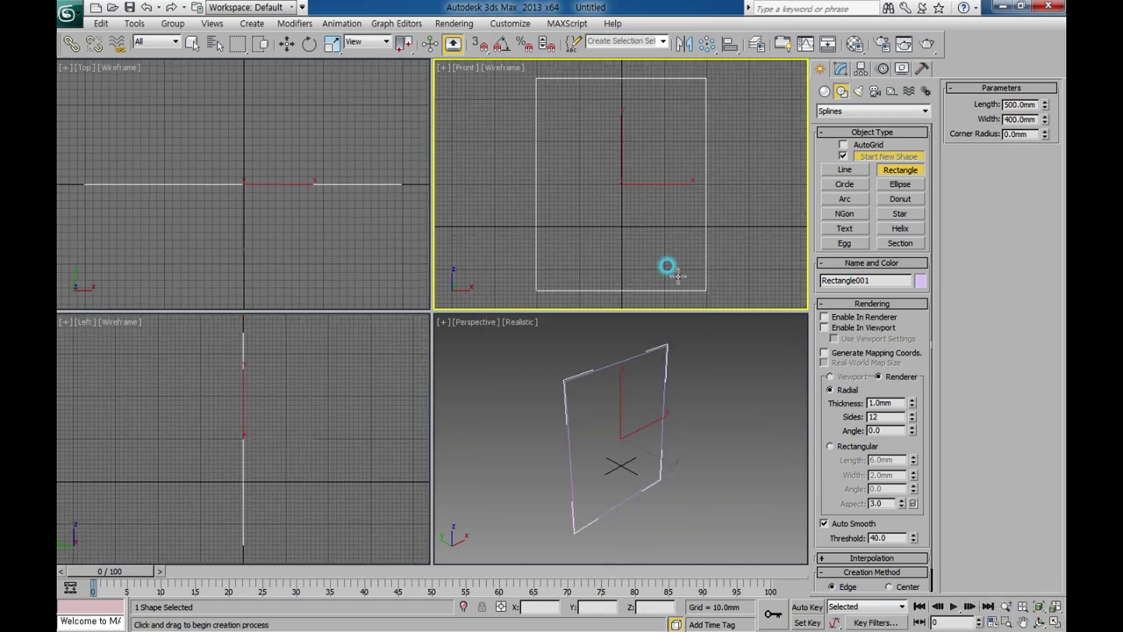
pyautogui.moveTo(627, 206); pyautogui.dragTo(647, 212, button='middle')
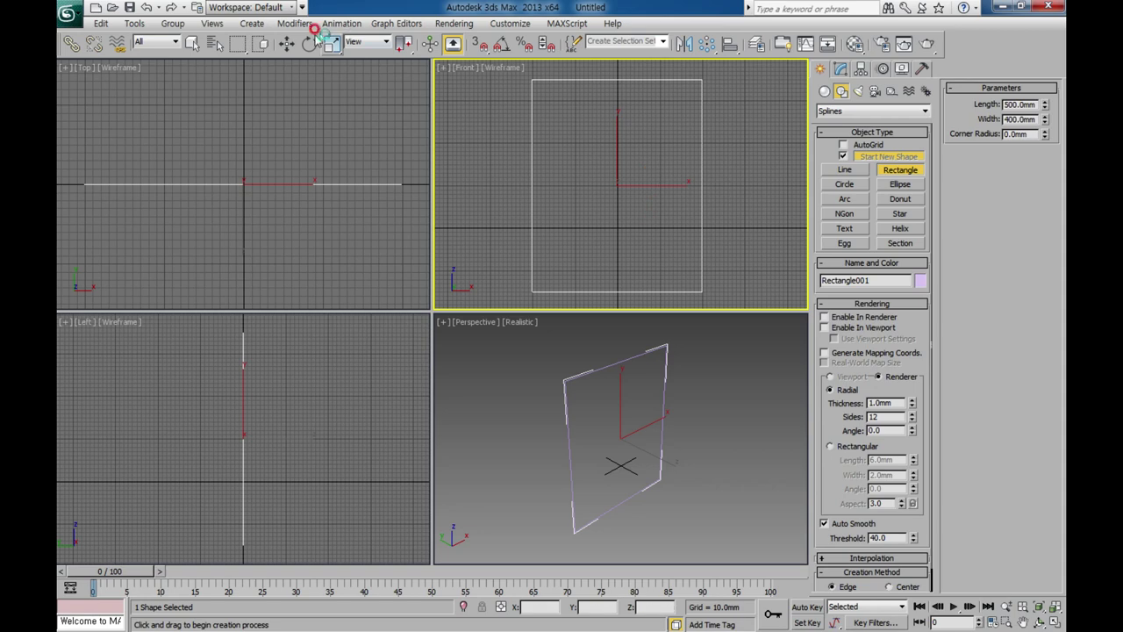
# Step: Move Rectangle001 to X 0, Y 0, Z 250 mm with the Move Transform Type-In
pyautogui.click(287, 44)
pyautogui.press('F12')
pyautogui.click(839, 287)
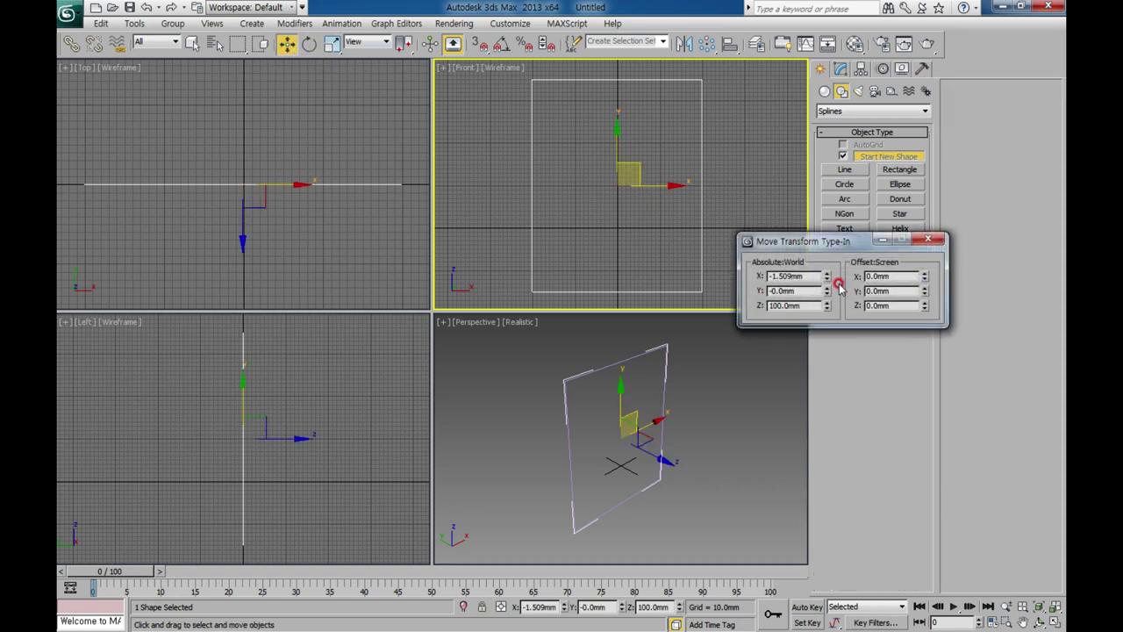
pyautogui.rightClick(826, 278)
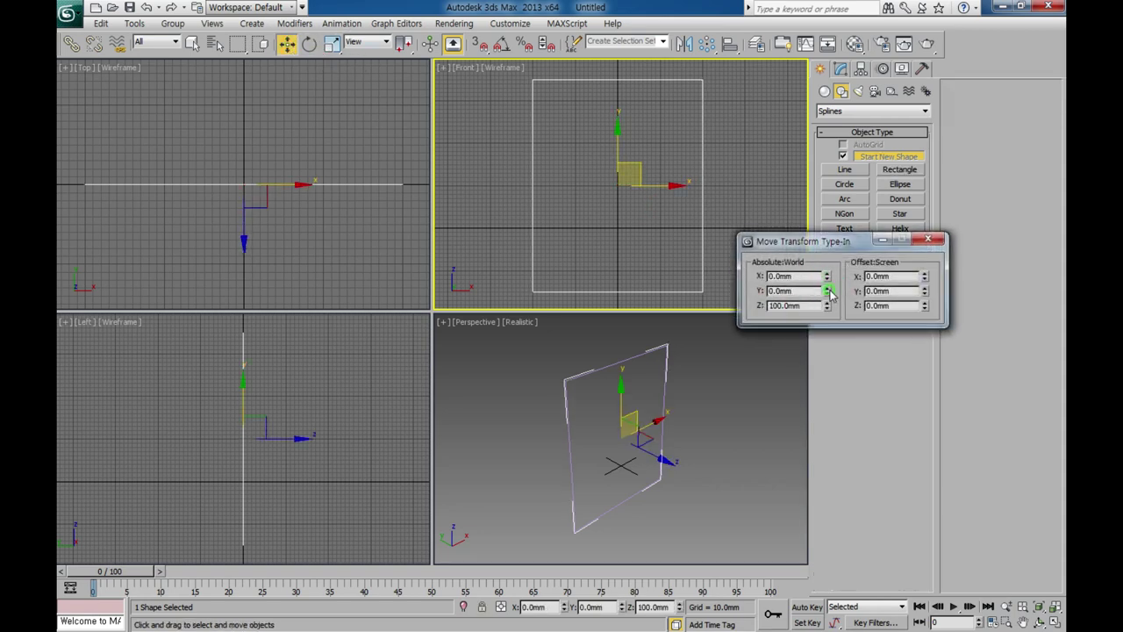
pyautogui.moveTo(814, 305); pyautogui.dragTo(742, 318)
pyautogui.write('25')
pyautogui.press('Return')
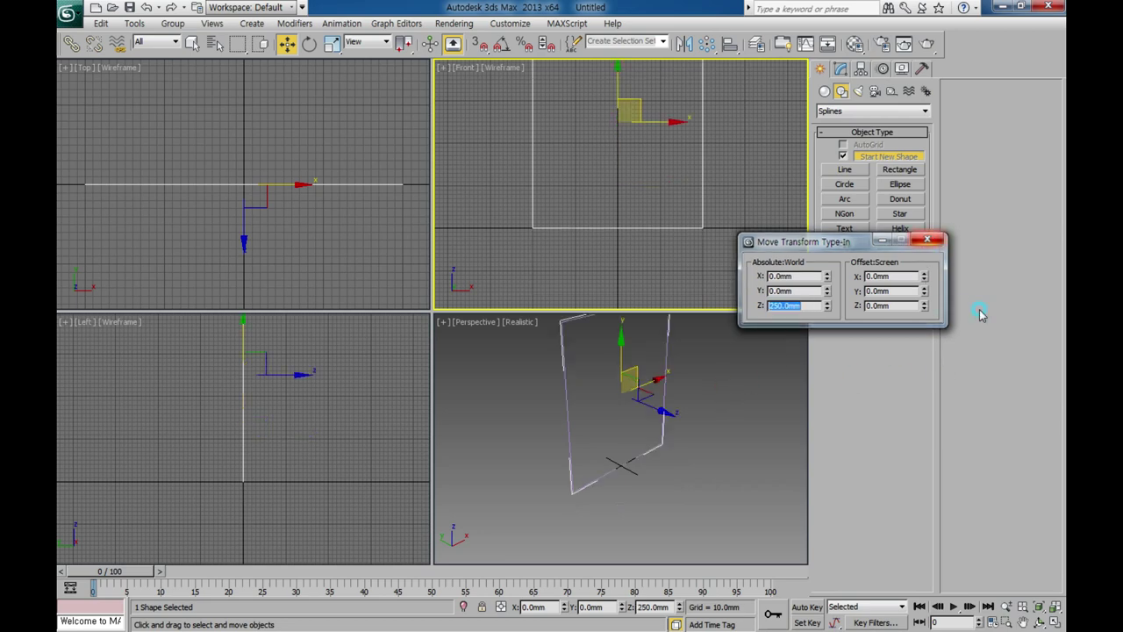
pyautogui.click(927, 239)
pyautogui.click(1058, 608)
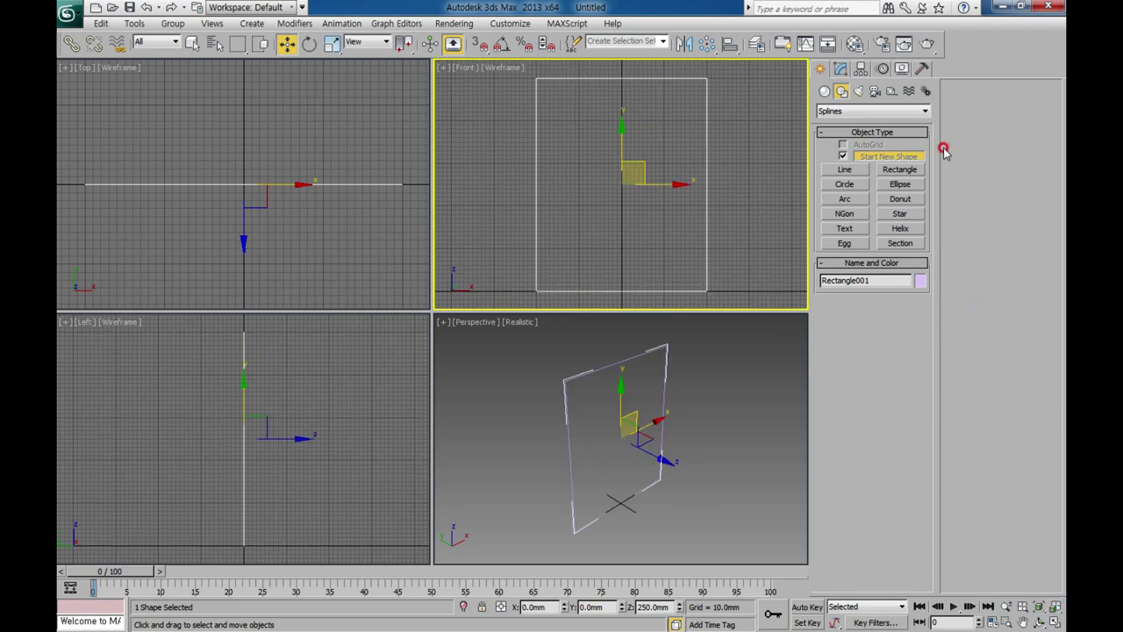
# Step: Add an Edit Spline modifier to Rectangle001
pyautogui.click(838, 70)
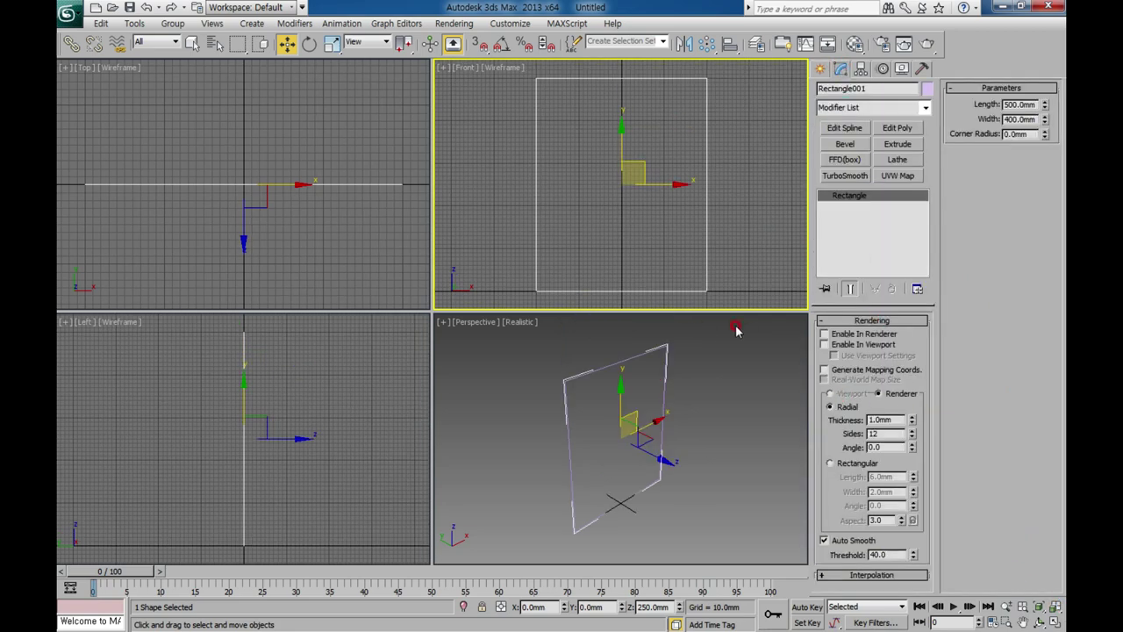
pyautogui.click(845, 129)
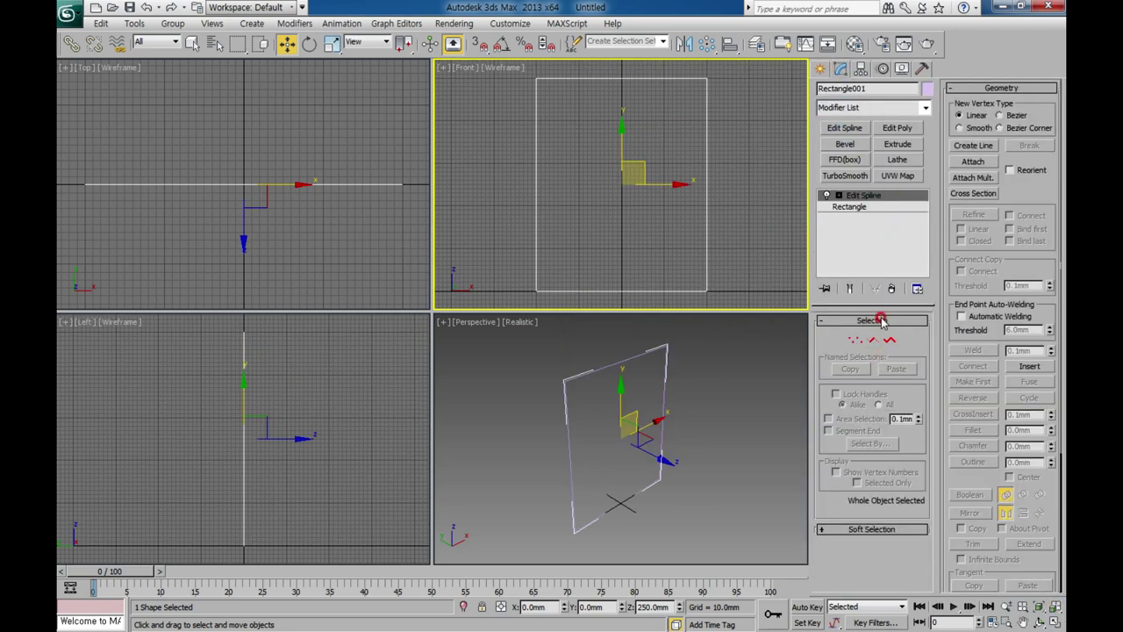
pyautogui.click(850, 207)
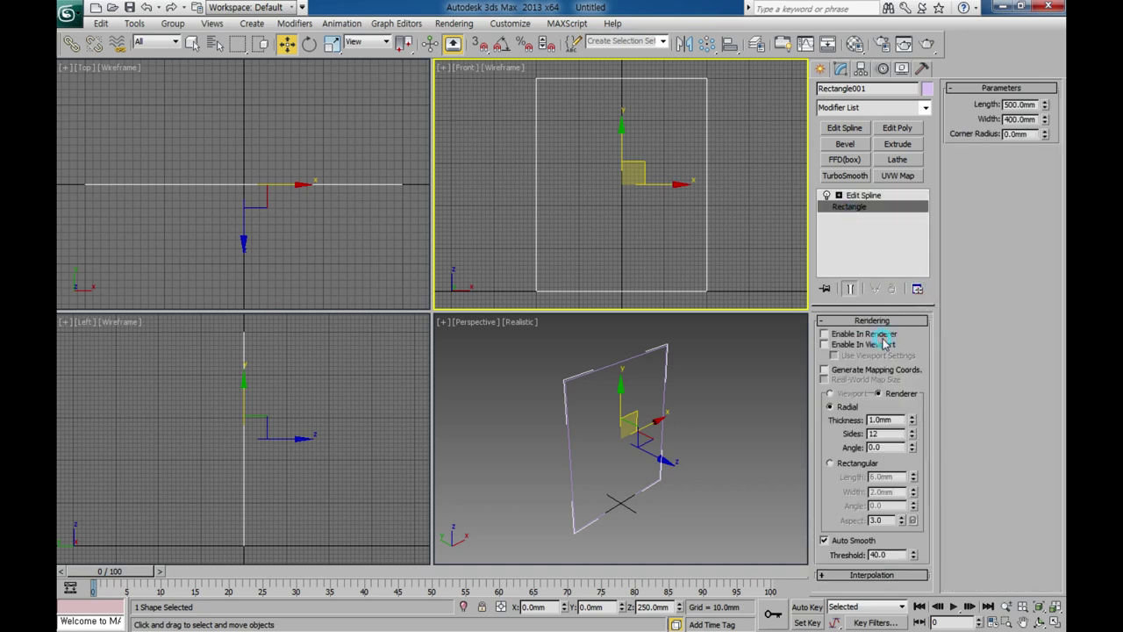
pyautogui.click(873, 321)
pyautogui.click(863, 335)
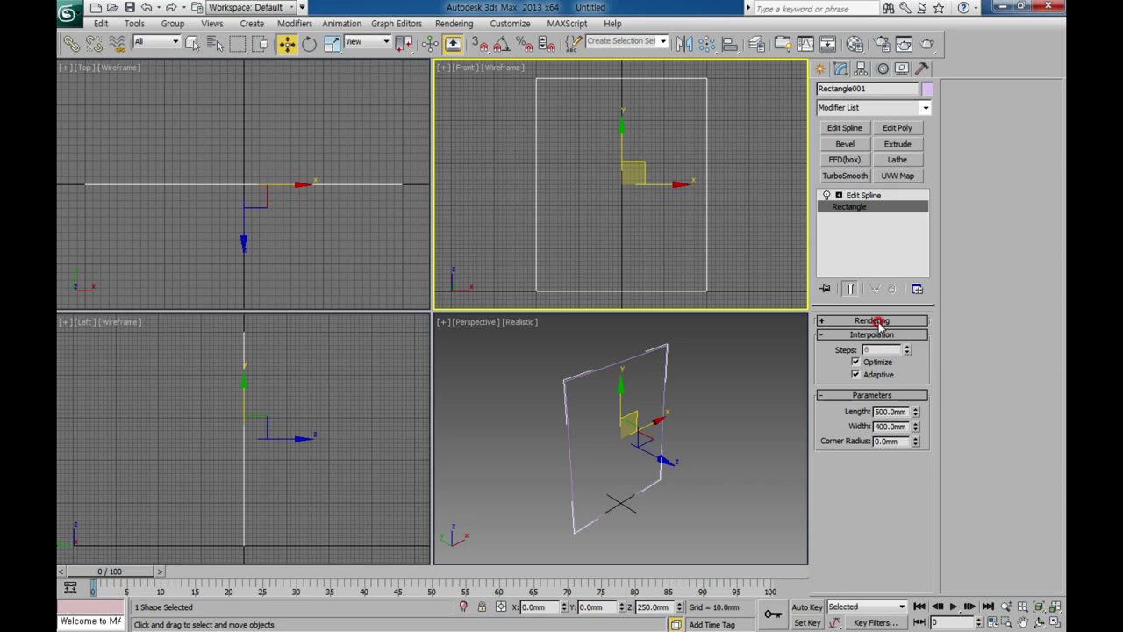
pyautogui.click(879, 321)
pyautogui.click(880, 197)
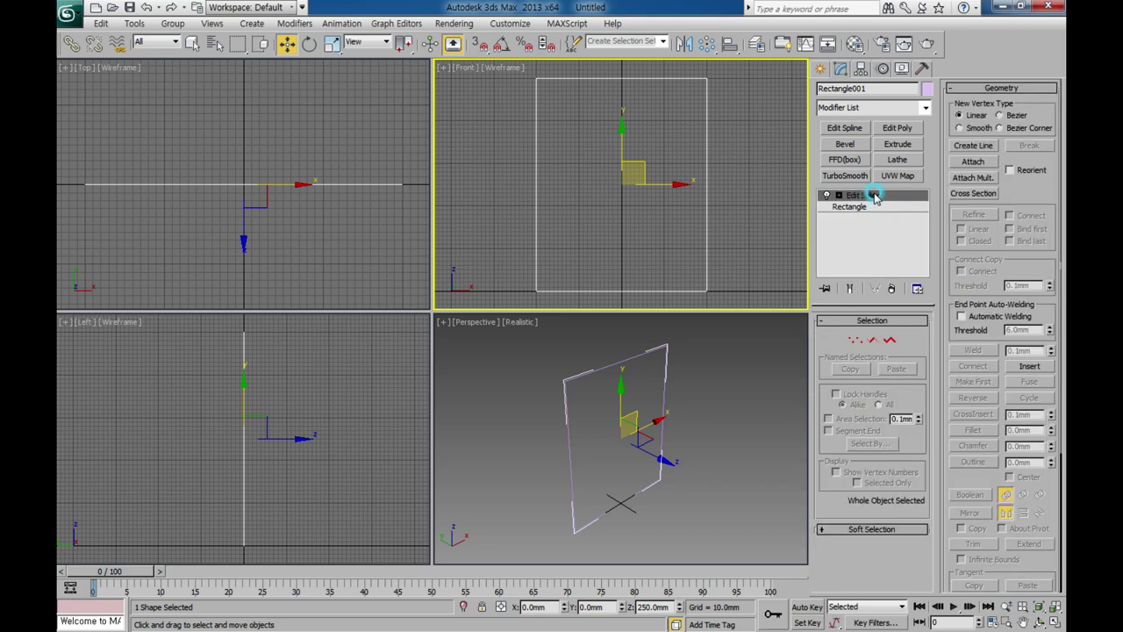
# Step: Select the rectangle's two vertical segments and divide each with 4 new vertices
pyautogui.click(871, 341)
pyautogui.moveTo(728, 183); pyautogui.dragTo(539, 86)
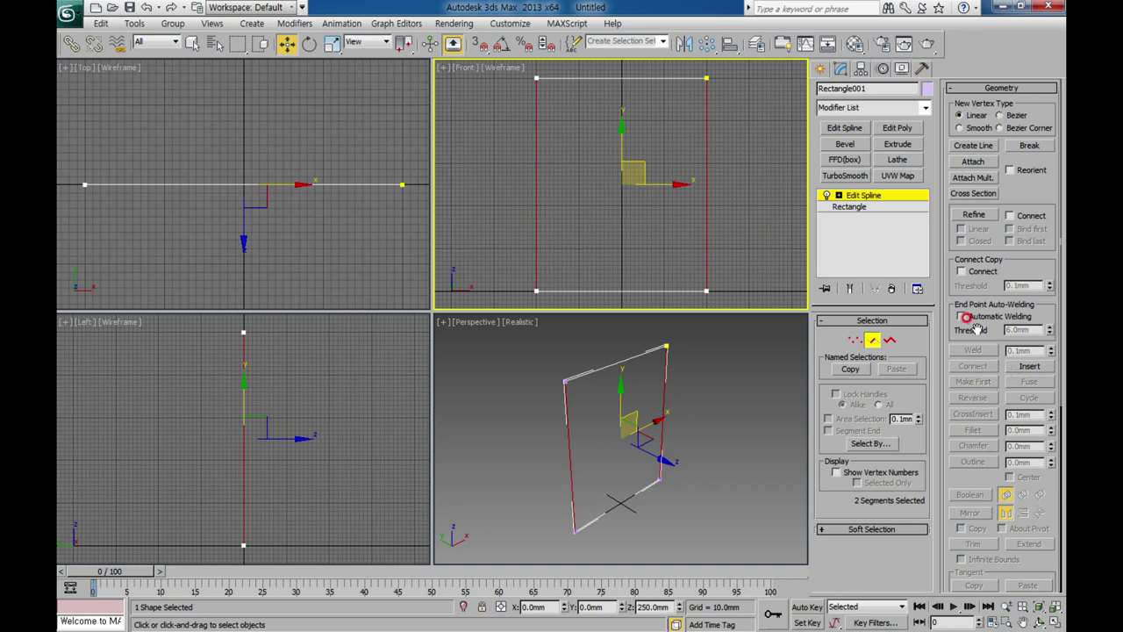
pyautogui.scroll(-5, 957, 296)
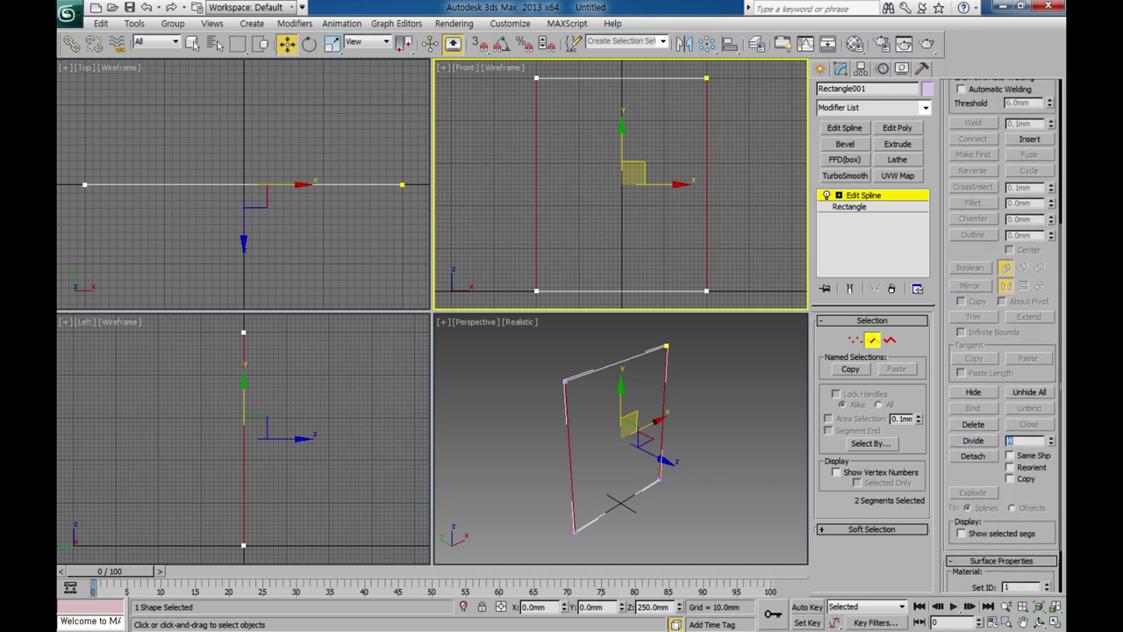
pyautogui.click(974, 440)
pyautogui.click(856, 339)
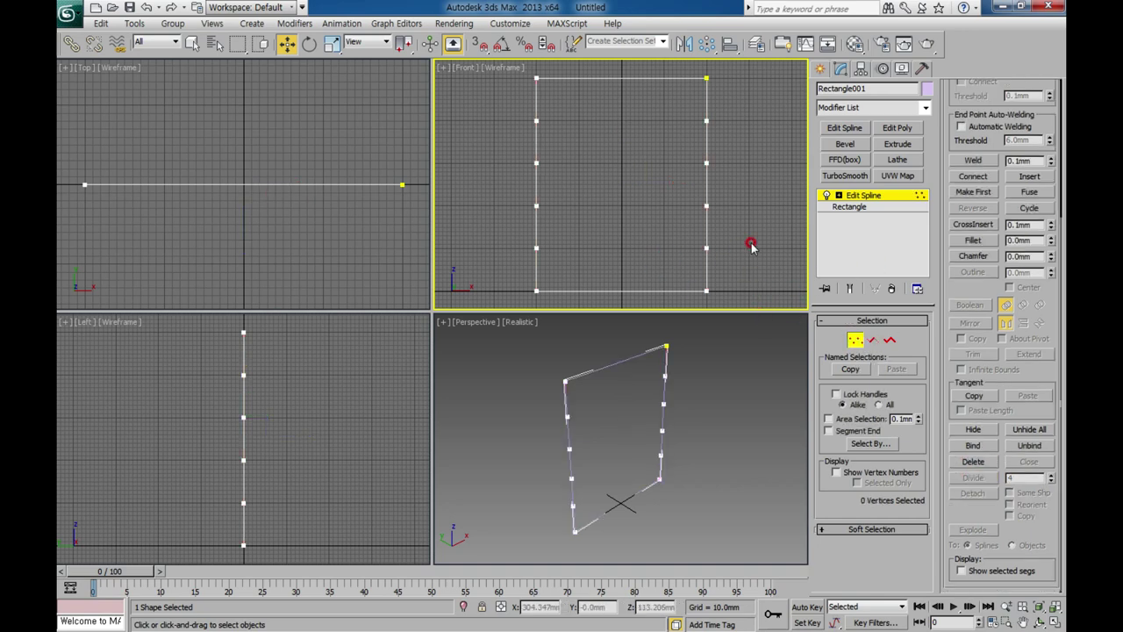
# Step: Select all spline vertices and convert them to Corner type
pyautogui.hotkey('ctrl', 'a')
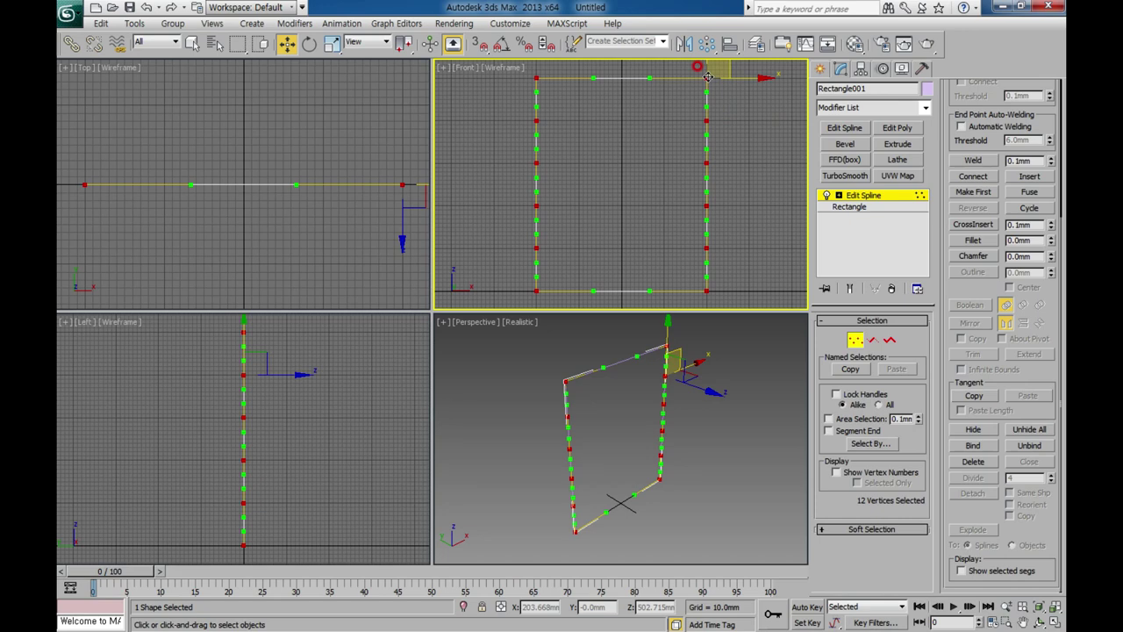
pyautogui.rightClick(707, 179)
pyautogui.click(682, 91)
# Step: In the maximized Left view, box-select the spline's bottom vertices
pyautogui.rightClick(307, 429)
pyautogui.click(335, 519)
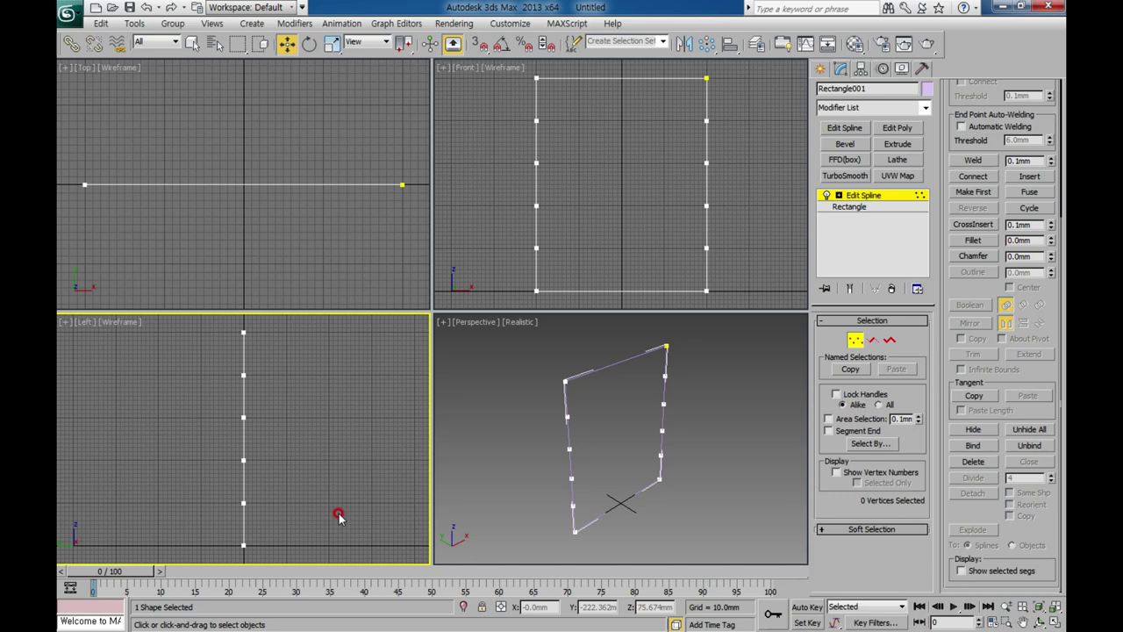
pyautogui.hotkey('alt', 'w')
pyautogui.moveTo(539, 384); pyautogui.dragTo(401, 389, button='middle')
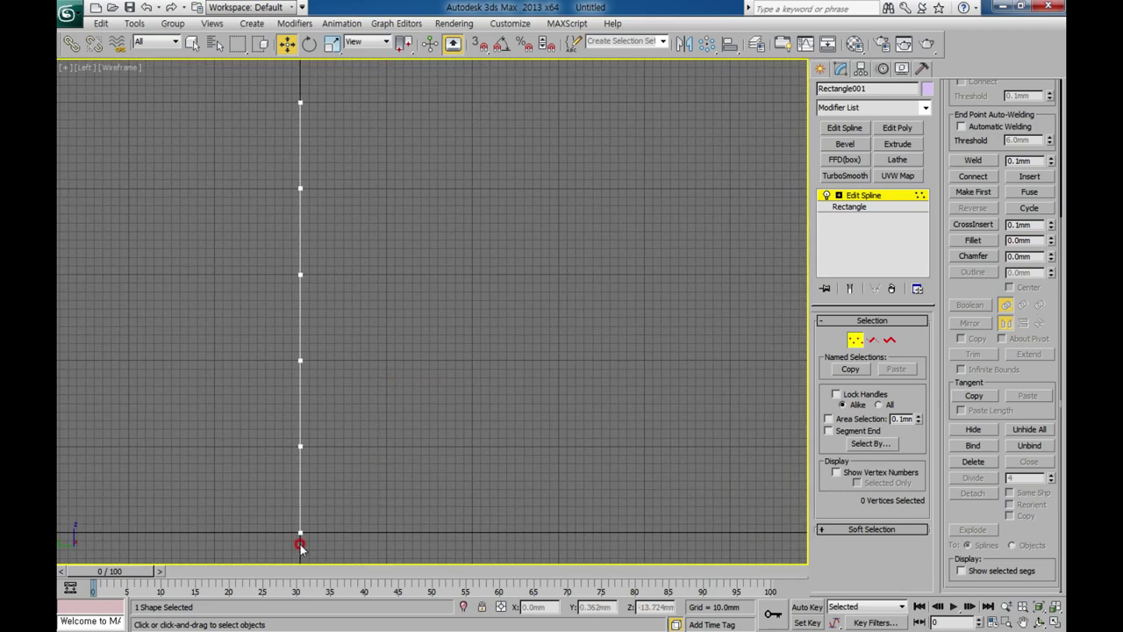
pyautogui.moveTo(277, 551); pyautogui.dragTo(340, 516)
pyautogui.hotkey('alt', 'w')
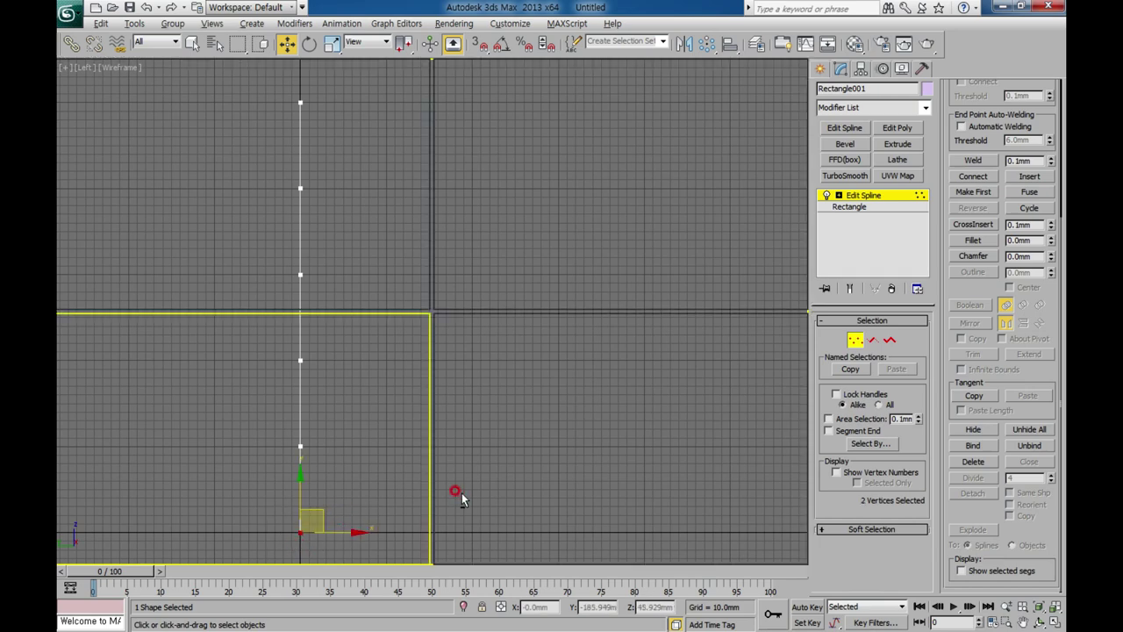
pyautogui.rightClick(669, 520)
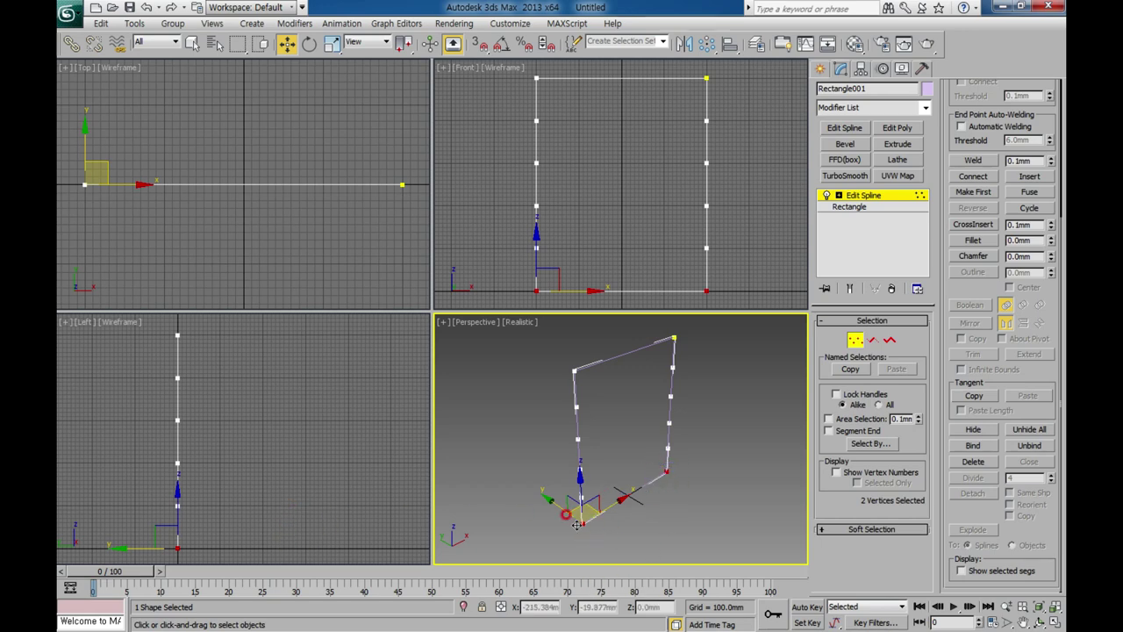
# Step: In the Left view, move the lower vertices up and forward to start crossing the legs
pyautogui.rightClick(272, 527)
pyautogui.moveTo(187, 531); pyautogui.dragTo(288, 419)
pyautogui.click(177, 504)
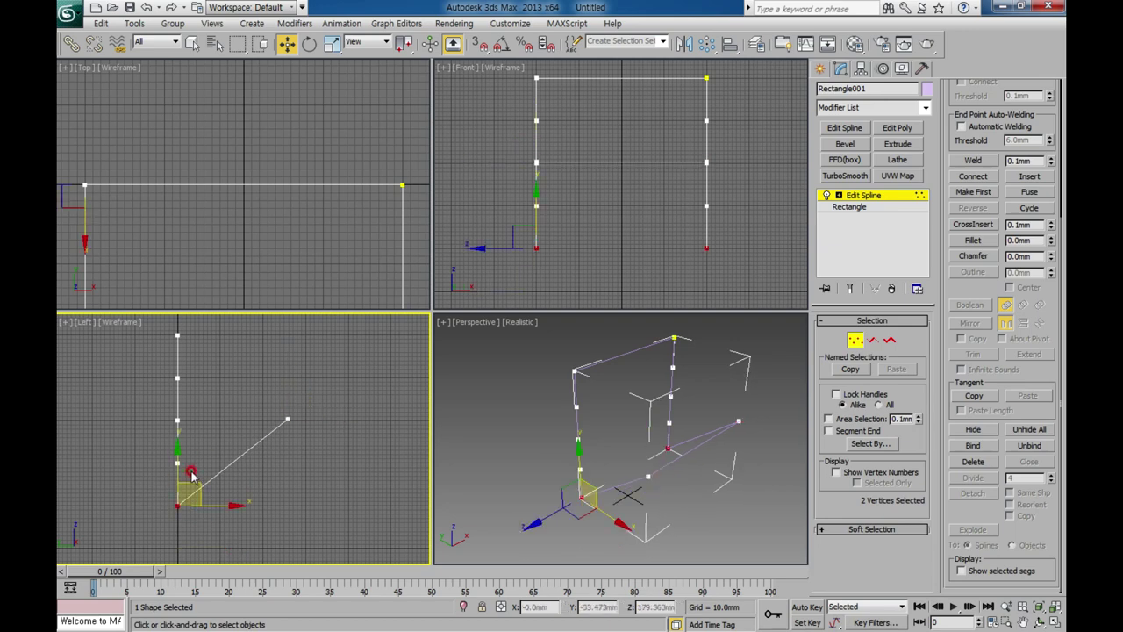
pyautogui.moveTo(193, 482); pyautogui.dragTo(210, 399)
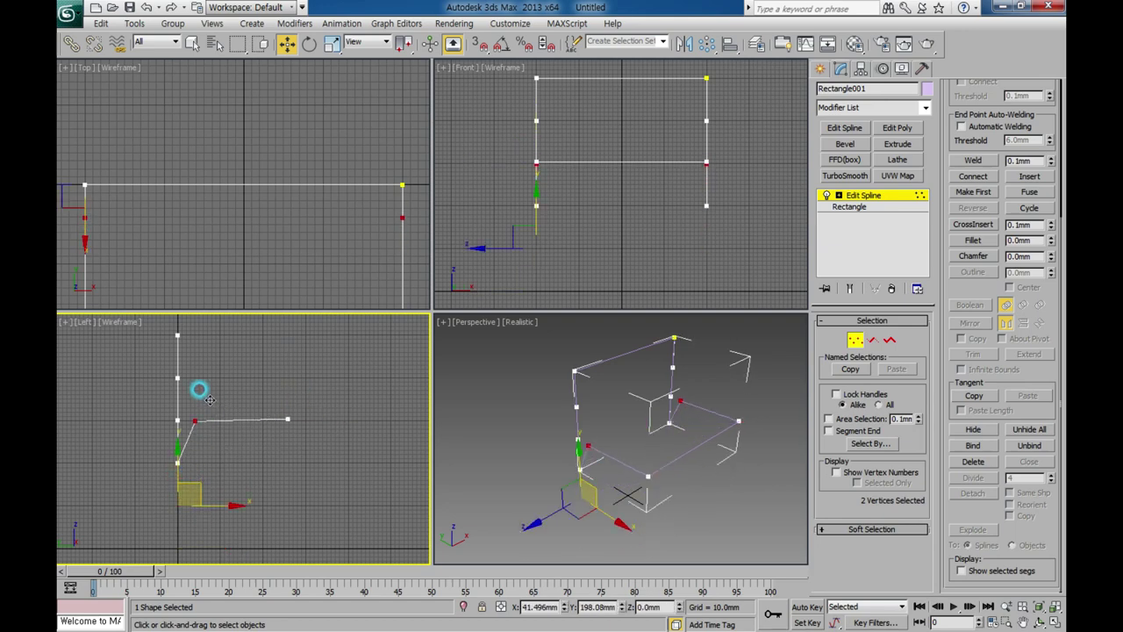
pyautogui.click(177, 459)
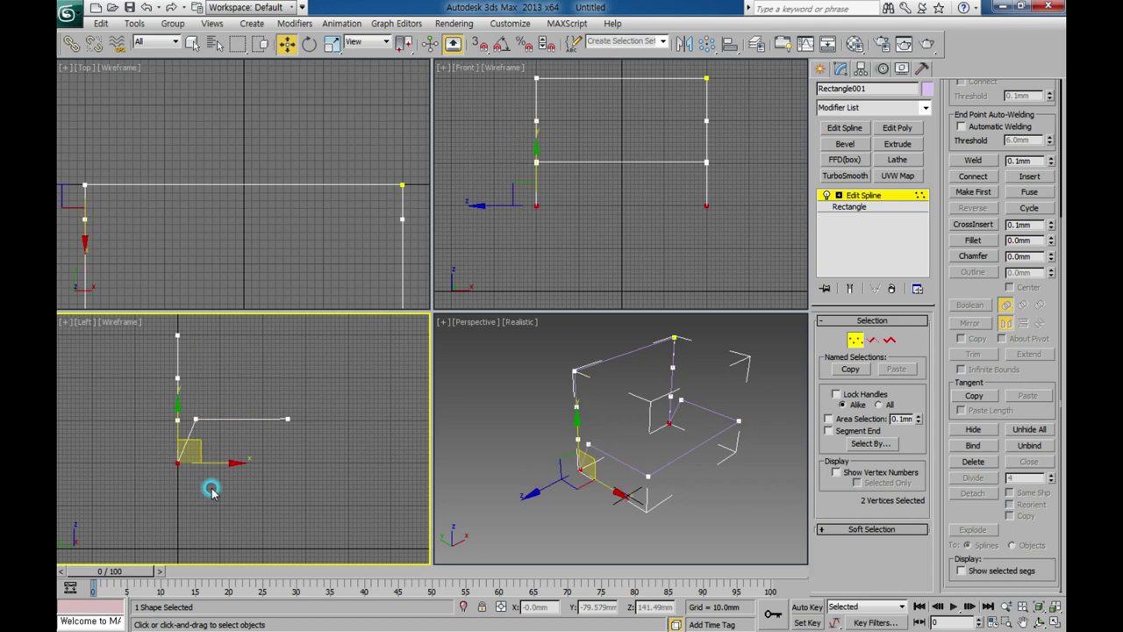
pyautogui.moveTo(200, 461)
pyautogui.mouseDown()
pyautogui.moveTo(250, 443)
pyautogui.moveTo(290, 527)
pyautogui.mouseUp()
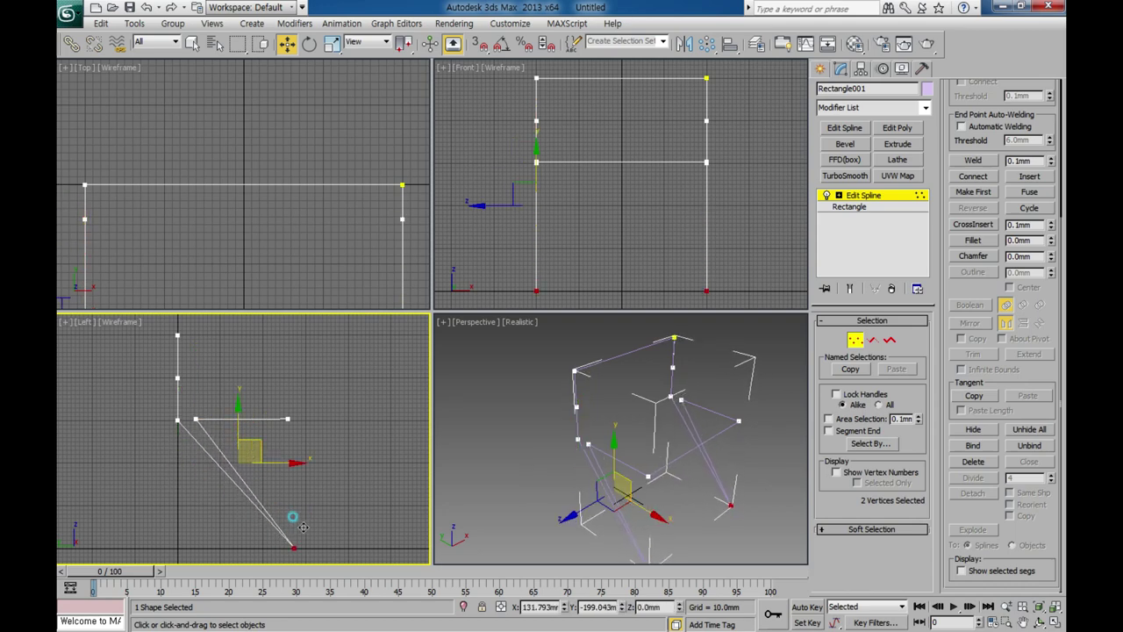
# Step: Slide a mid-leg vertex forward and lower the top vertex pair
pyautogui.moveTo(167, 409)
pyautogui.mouseDown()
pyautogui.moveTo(186, 430)
pyautogui.moveTo(195, 526)
pyautogui.mouseUp()
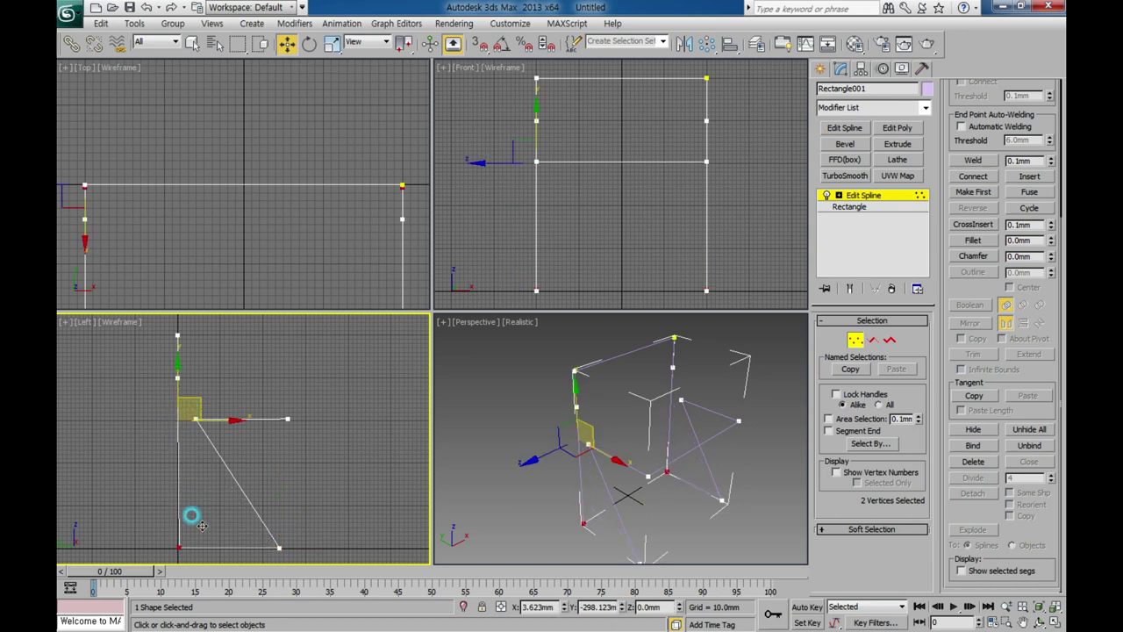
pyautogui.moveTo(156, 373); pyautogui.dragTo(188, 386)
pyautogui.moveTo(226, 383); pyautogui.dragTo(206, 411, button='middle')
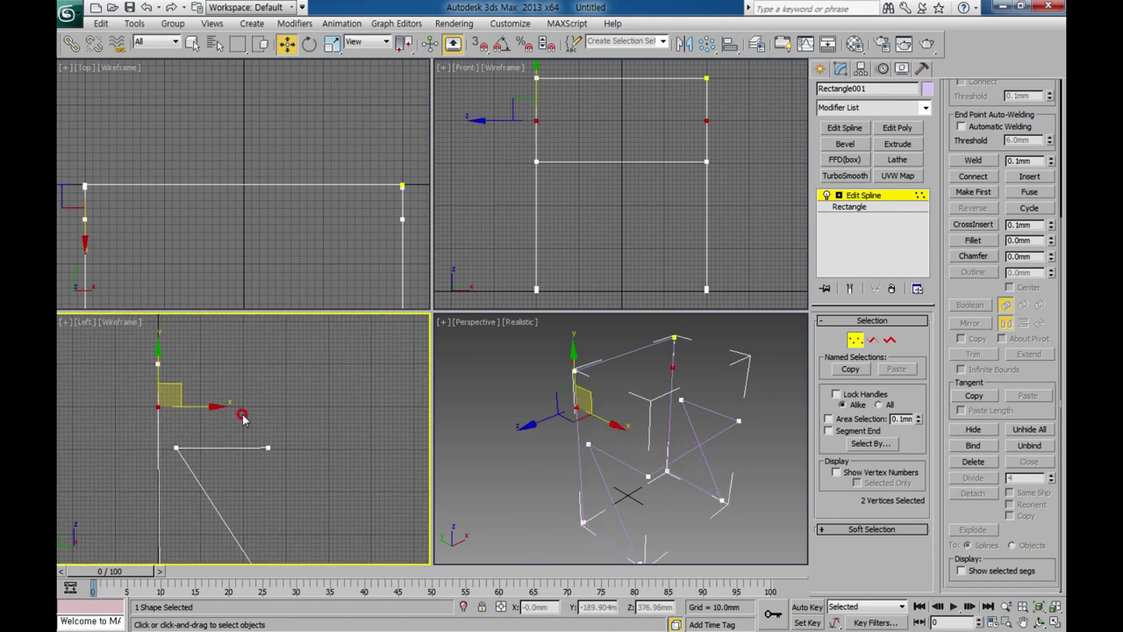
pyautogui.moveTo(213, 406); pyautogui.dragTo(308, 404)
pyautogui.moveTo(150, 351); pyautogui.dragTo(188, 376)
pyautogui.moveTo(236, 408); pyautogui.dragTo(321, 397, button='middle')
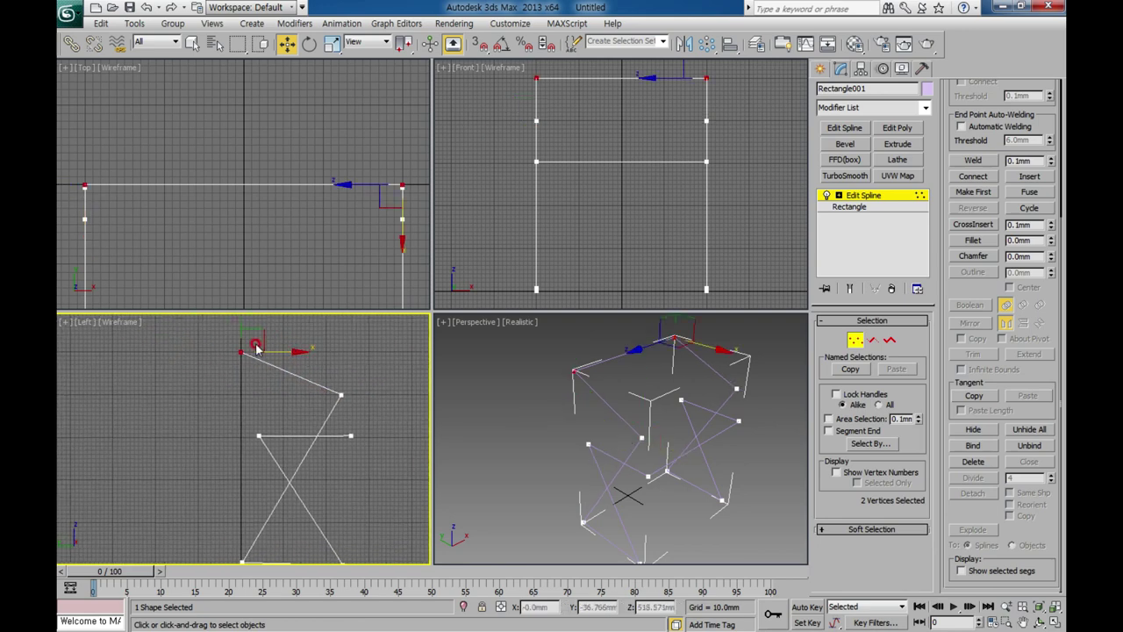
pyautogui.moveTo(256, 348); pyautogui.dragTo(228, 380)
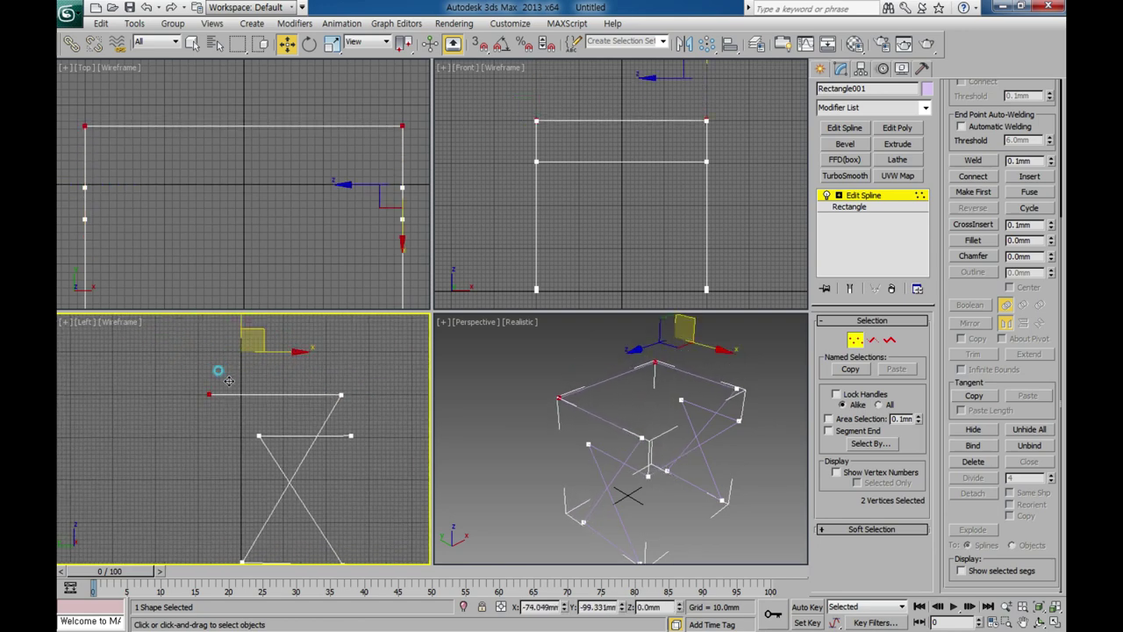
# Step: Nudge the top and bottom corner vertices to level the seat bars and shift the overlapping vertices forward
pyautogui.scroll(-1, 342, 451)
pyautogui.scroll(-2, 339, 451)
pyautogui.moveTo(338, 451); pyautogui.dragTo(327, 459, button='middle')
pyautogui.hotkey('alt', 'w')
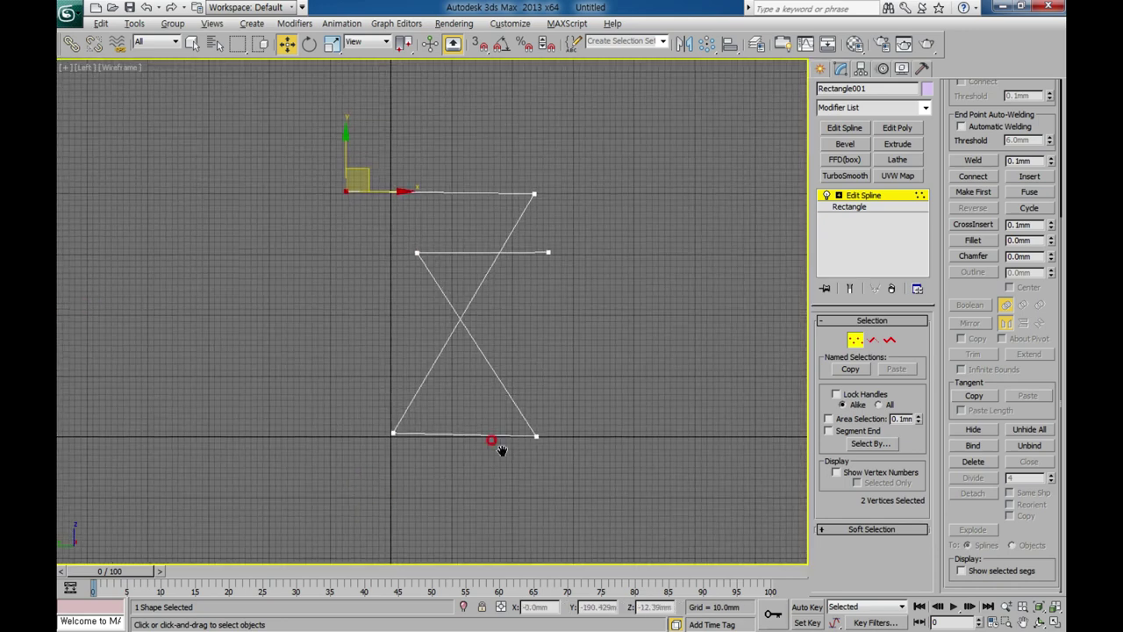
pyautogui.scroll(1, 500, 451)
pyautogui.moveTo(358, 230); pyautogui.dragTo(353, 221)
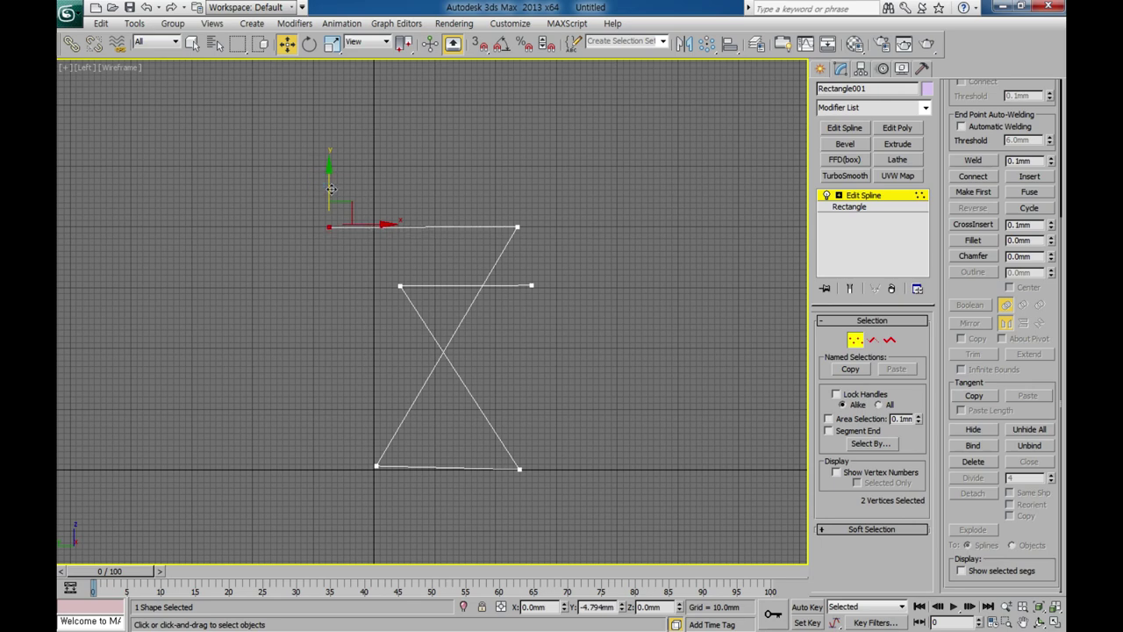
pyautogui.click(517, 227)
pyautogui.moveTo(519, 198); pyautogui.dragTo(519, 198)
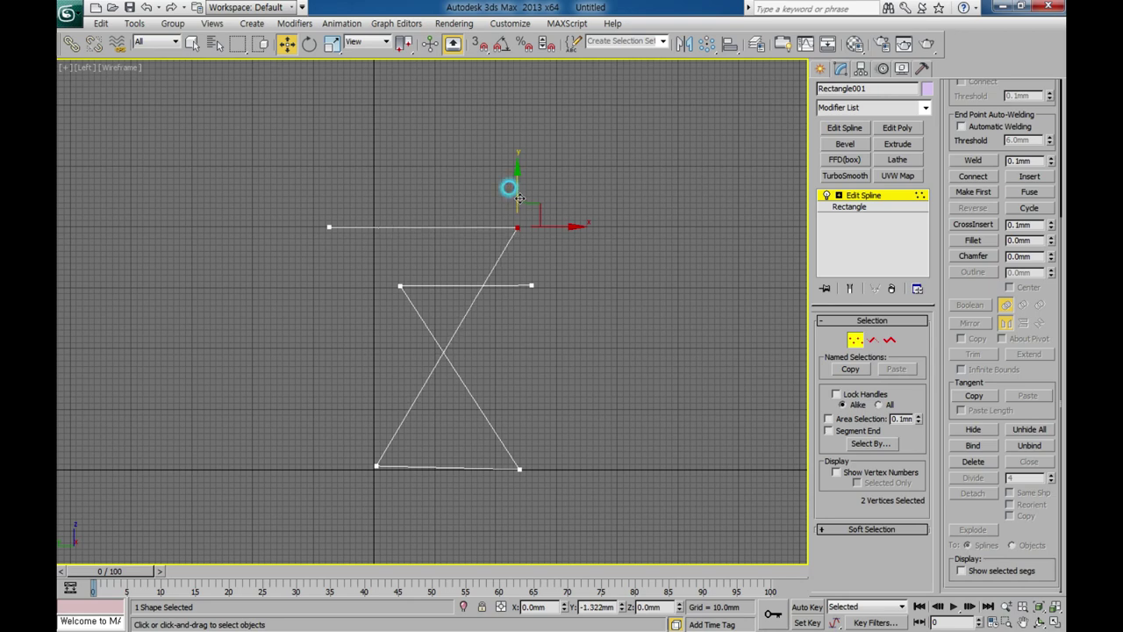
pyautogui.click(519, 468)
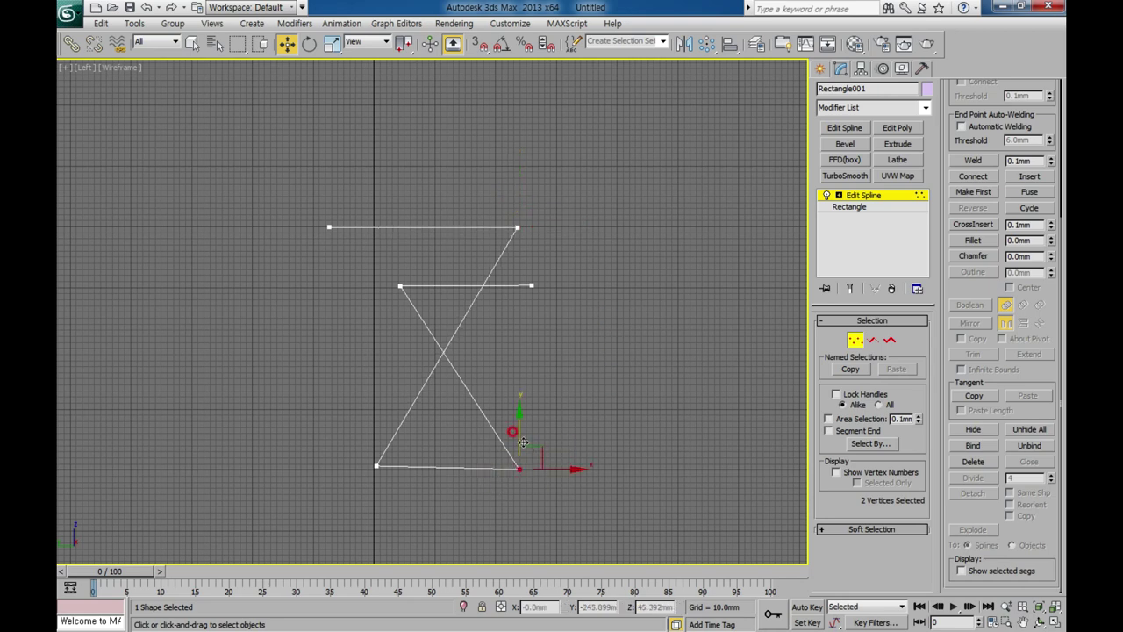
pyautogui.click(376, 467)
pyautogui.moveTo(374, 411); pyautogui.dragTo(372, 423)
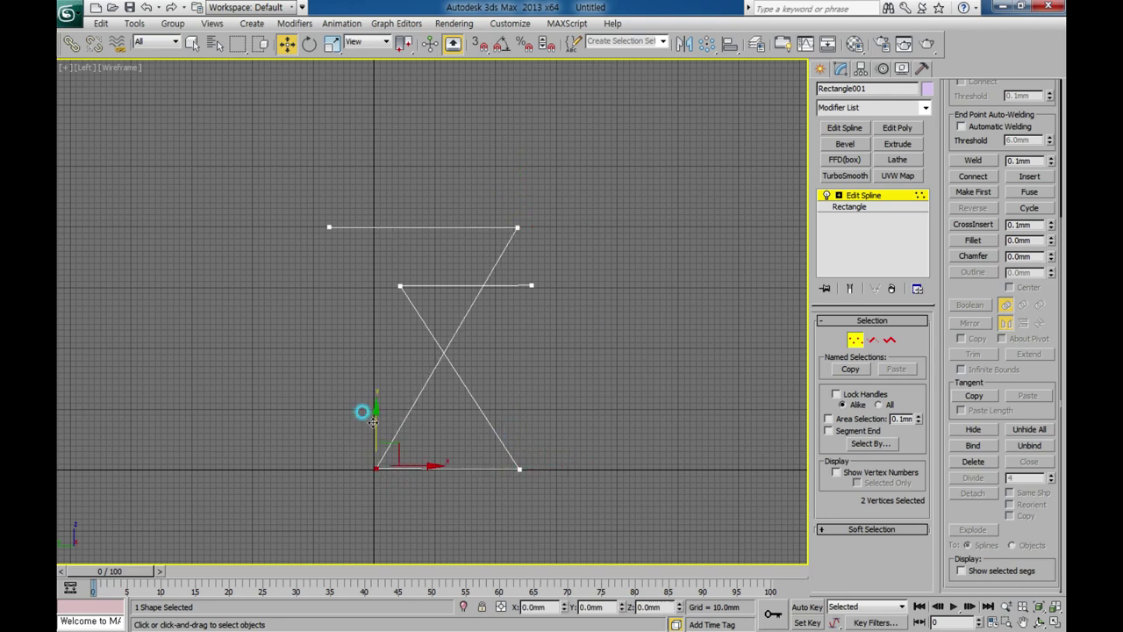
pyautogui.click(559, 468)
pyautogui.moveTo(549, 452); pyautogui.dragTo(516, 428, button='middle')
pyautogui.hotkey('alt', 'w')
pyautogui.moveTo(682, 560)
pyautogui.keyDown('alt'); pyautogui.mouseDown(button='middle')
pyautogui.moveTo(647, 487)
pyautogui.moveTo(712, 494)
pyautogui.moveTo(665, 500)
pyautogui.mouseUp(button='middle'); pyautogui.keyUp('alt')
pyautogui.moveTo(266, 402)
pyautogui.mouseDown()
pyautogui.moveTo(288, 425)
pyautogui.moveTo(319, 418)
pyautogui.moveTo(287, 379)
pyautogui.mouseUp()
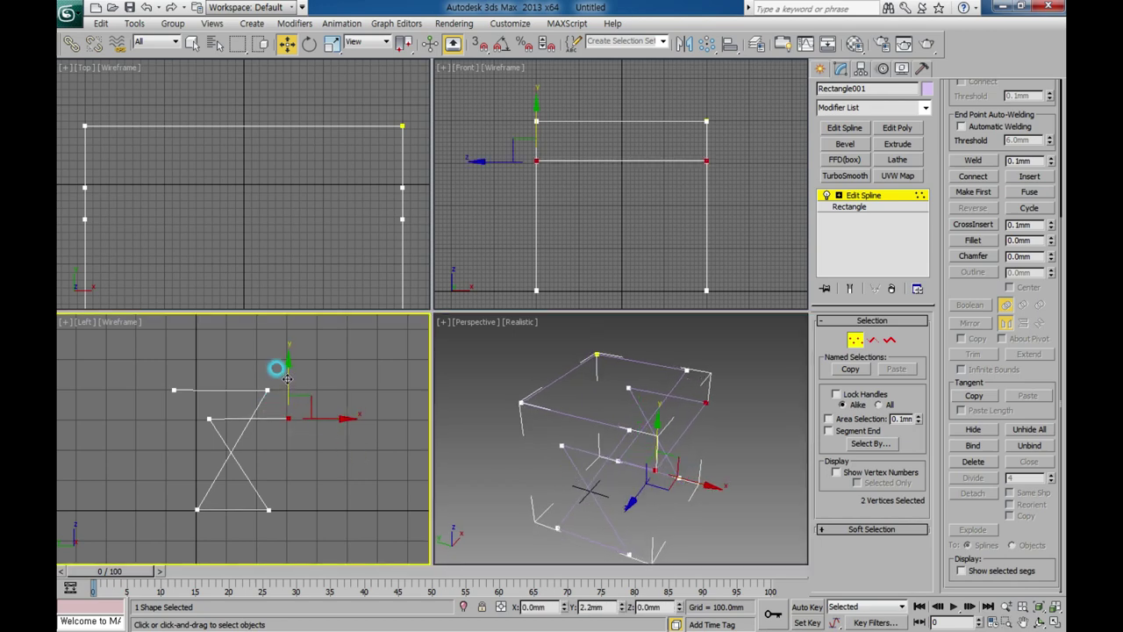
# Step: Nudge the X-leg's bottom-right vertex slightly back
pyautogui.click(293, 483)
pyautogui.moveTo(261, 499)
pyautogui.mouseDown()
pyautogui.moveTo(279, 522)
pyautogui.moveTo(277, 501)
pyautogui.mouseUp()
pyautogui.click(298, 492)
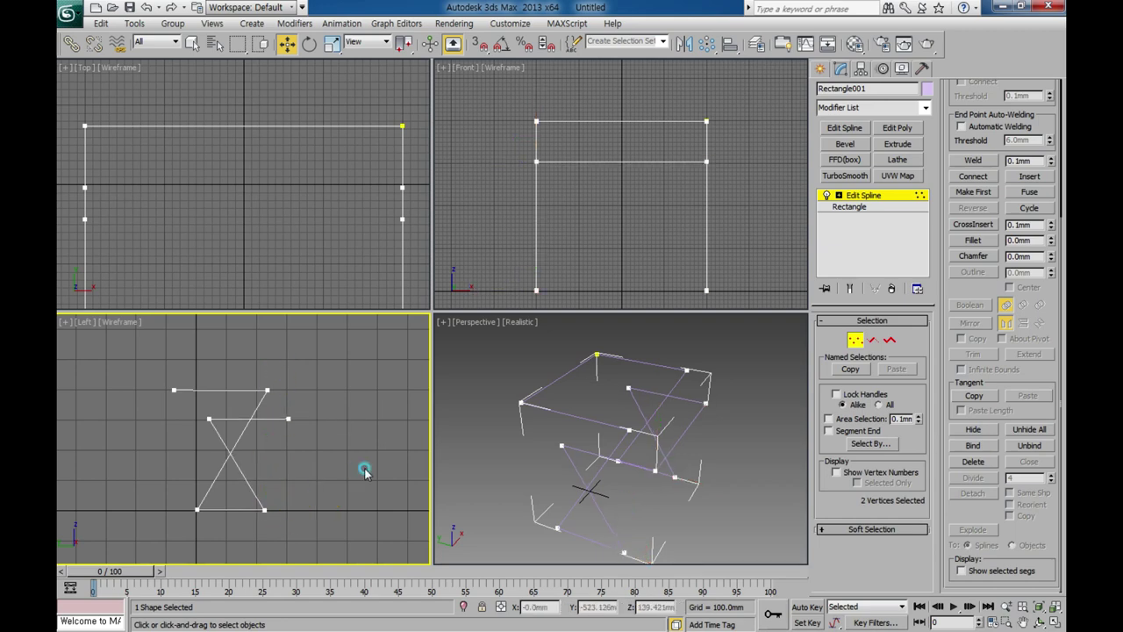
pyautogui.moveTo(717, 505)
pyautogui.keyDown('alt'); pyautogui.mouseDown(button='middle')
pyautogui.moveTo(702, 534)
pyautogui.moveTo(514, 466)
pyautogui.moveTo(684, 516)
pyautogui.moveTo(677, 474)
pyautogui.mouseUp(button='middle'); pyautogui.keyUp('alt')
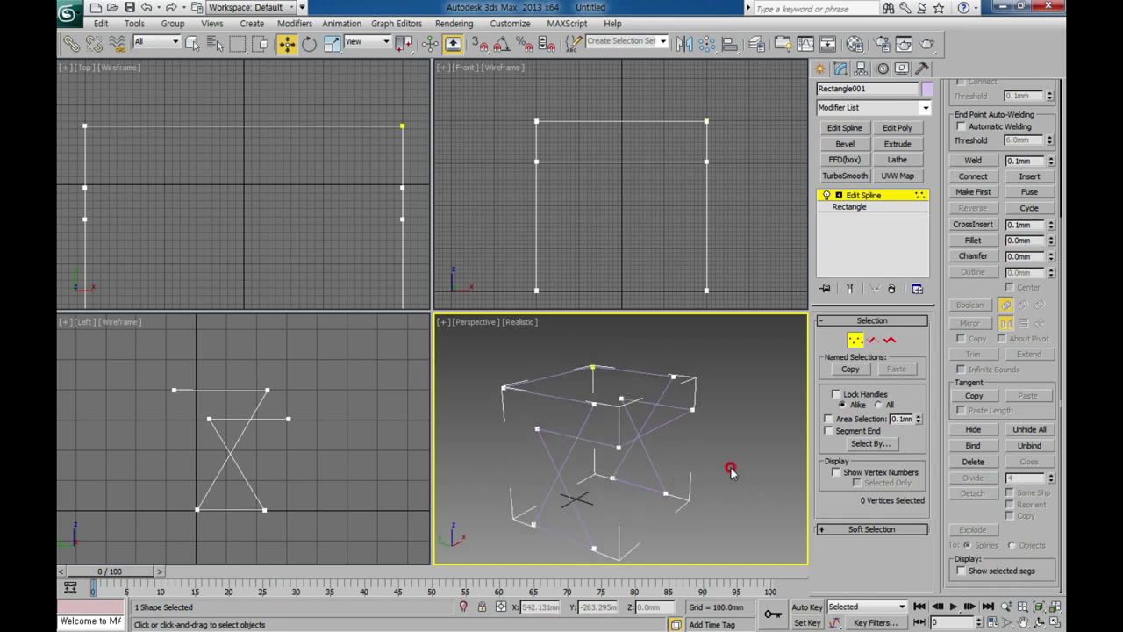
pyautogui.moveTo(330, 464); pyautogui.dragTo(341, 465, button='middle')
# Step: Select the eight bend vertices of the crossed X-legs
pyautogui.moveTo(213, 409); pyautogui.dragTo(244, 444)
pyautogui.moveTo(301, 467)
pyautogui.mouseDown(button='middle')
pyautogui.moveTo(317, 462)
pyautogui.moveTo(301, 457)
pyautogui.mouseUp(button='middle')
pyautogui.moveTo(221, 427); pyautogui.dragTo(227, 426)
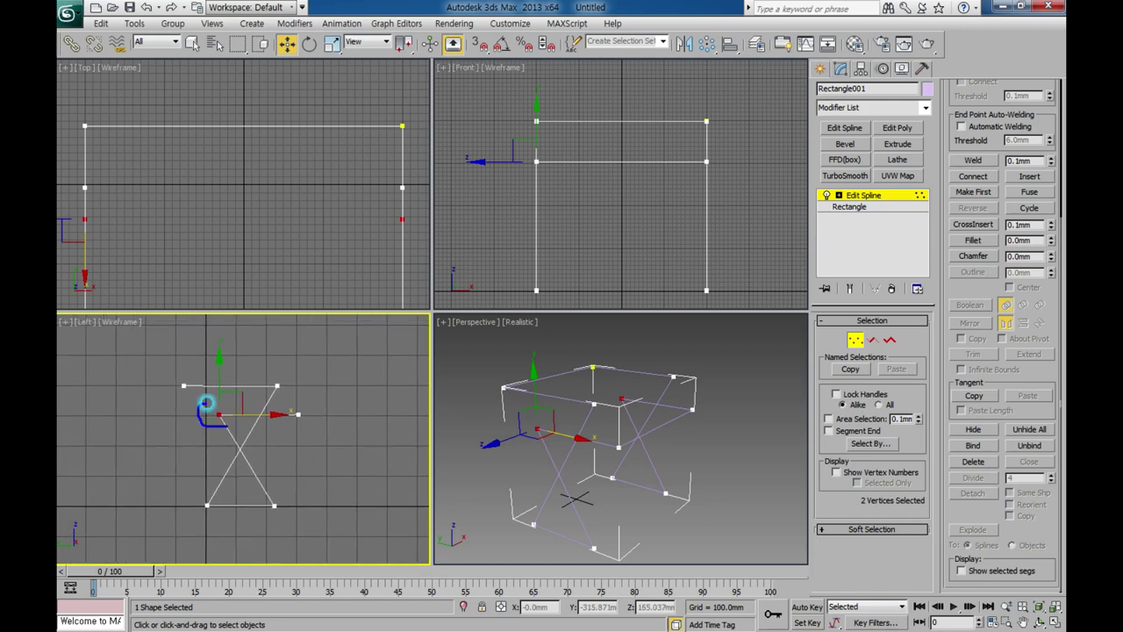
pyautogui.moveTo(192, 505)
pyautogui.mouseDown()
pyautogui.moveTo(216, 492)
pyautogui.moveTo(253, 498)
pyautogui.mouseUp()
pyautogui.press('Escape')
pyautogui.keyDown('ctrl'); pyautogui.click(274, 384); pyautogui.keyUp('ctrl')
pyautogui.keyDown('ctrl'); pyautogui.click(207, 505); pyautogui.keyUp('ctrl')
pyautogui.keyDown('ctrl'); pyautogui.click(273, 502); pyautogui.keyUp('ctrl')
pyautogui.click(961, 479)
# Step: Try a fillet on the selected corners, cancel it, and reselect the X corner vertices
pyautogui.click(973, 240)
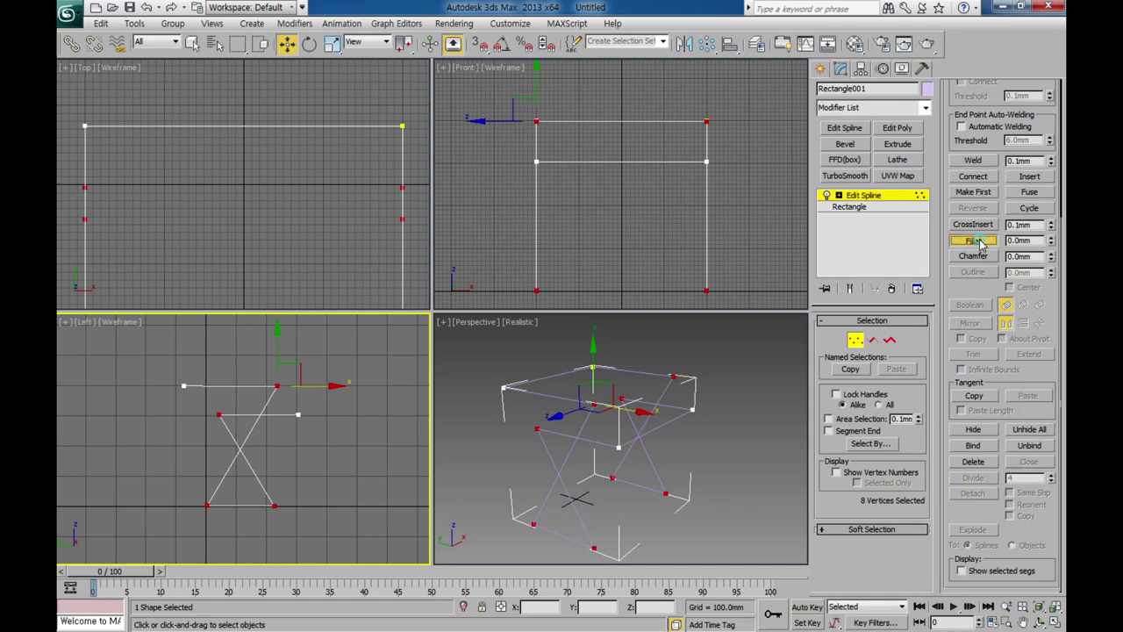
pyautogui.moveTo(272, 505); pyautogui.dragTo(290, 495)
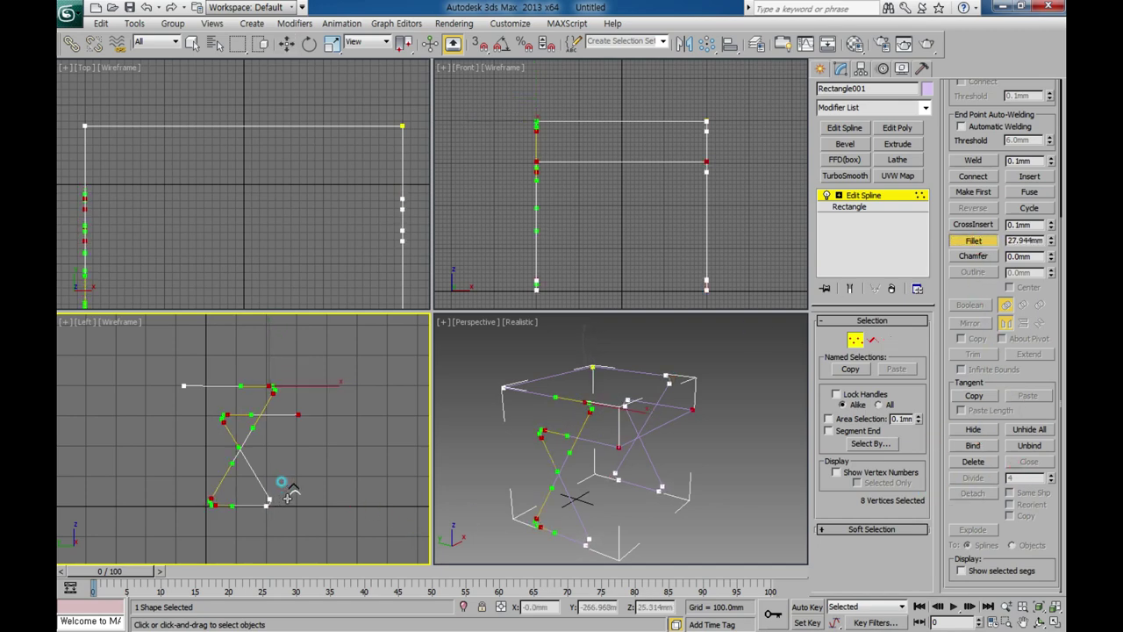
pyautogui.rightClick(290, 495)
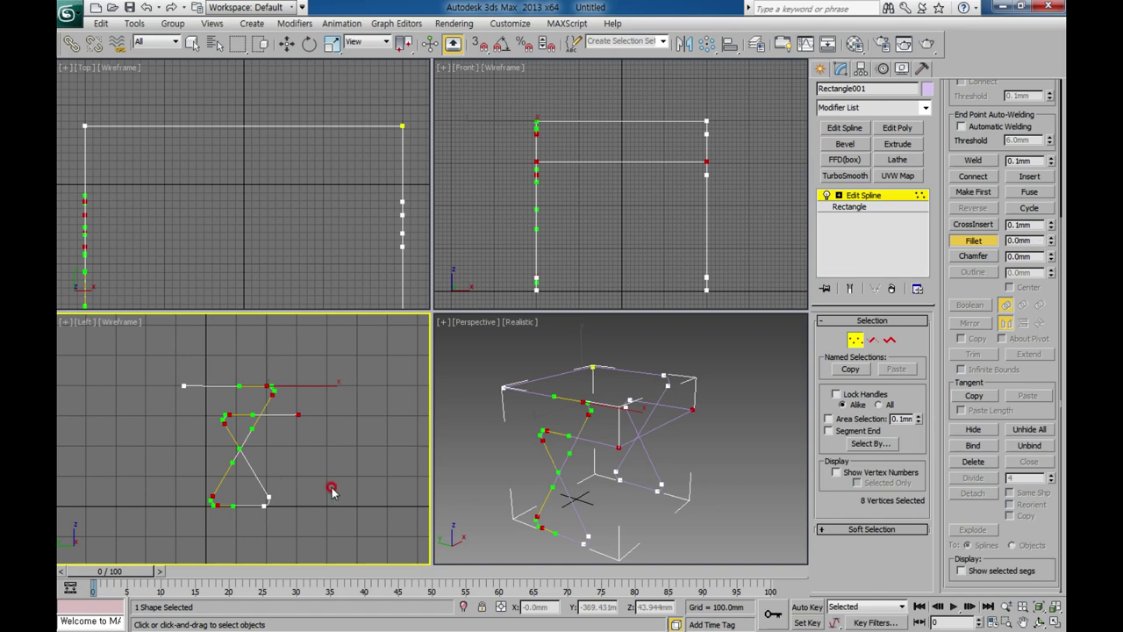
pyautogui.click(361, 475)
pyautogui.moveTo(287, 396); pyautogui.dragTo(331, 446)
pyautogui.keyDown('ctrl'); pyautogui.moveTo(167, 367); pyautogui.dragTo(202, 416); pyautogui.keyUp('ctrl')
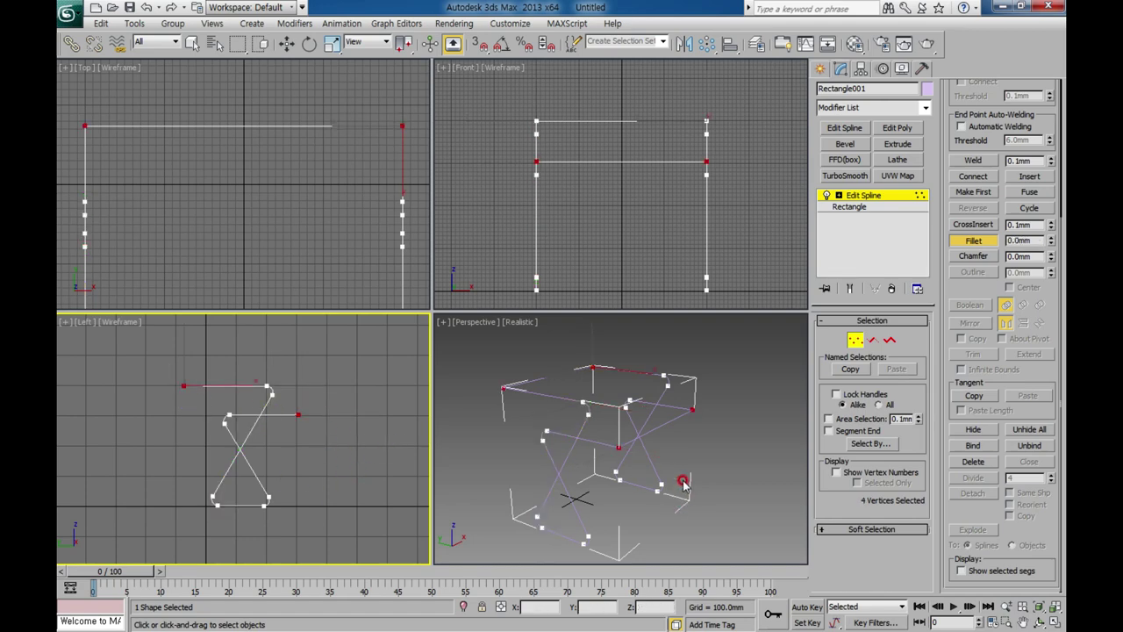
pyautogui.keyDown('alt'); pyautogui.moveTo(683, 483); pyautogui.dragTo(645, 459, button='middle'); pyautogui.keyUp('alt')
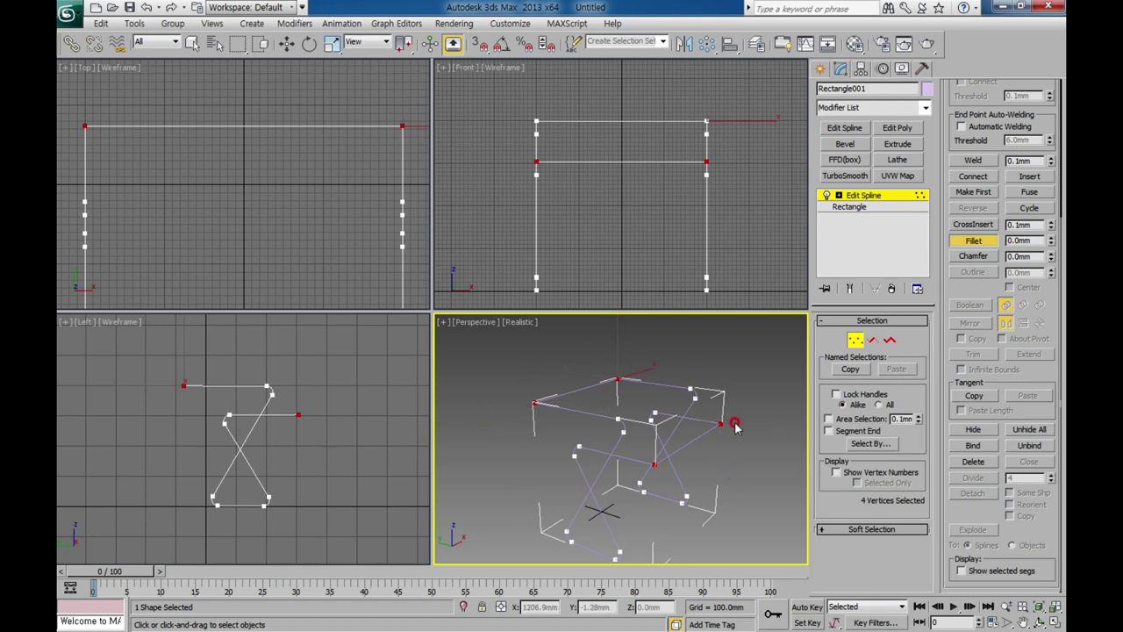
# Step: Fillet the four top corner vertices into one large arc and leave Vertex mode
pyautogui.press('w')
pyautogui.moveTo(736, 426); pyautogui.dragTo(733, 413)
pyautogui.hotkey('ctrl', 'z')
pyautogui.click(974, 239)
pyautogui.moveTo(713, 430); pyautogui.dragTo(740, 373)
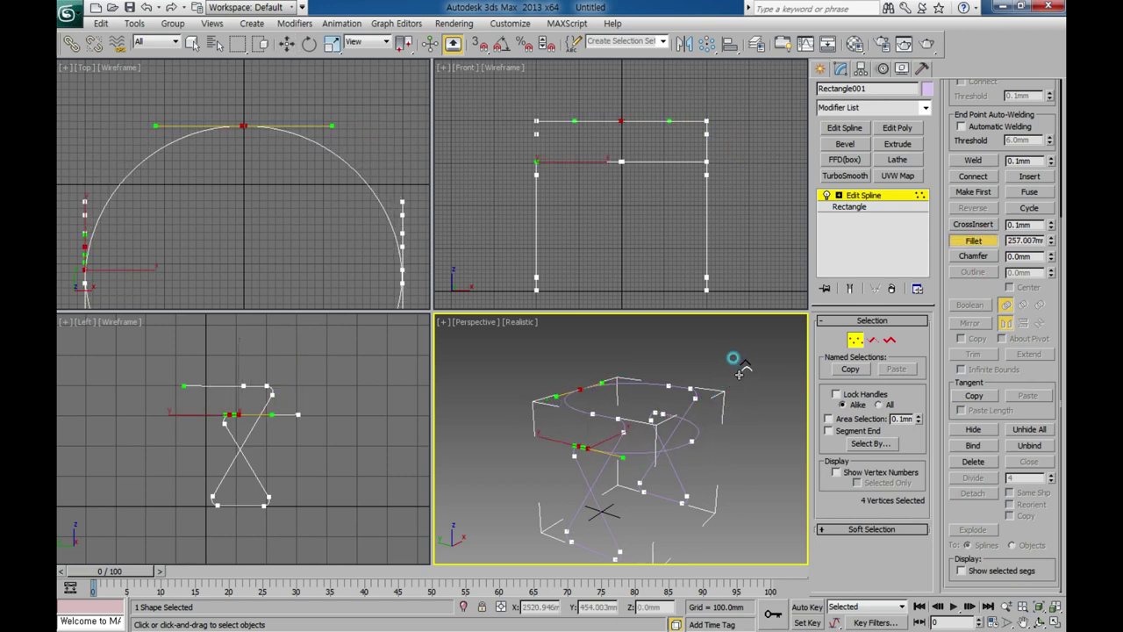
pyautogui.click(361, 465)
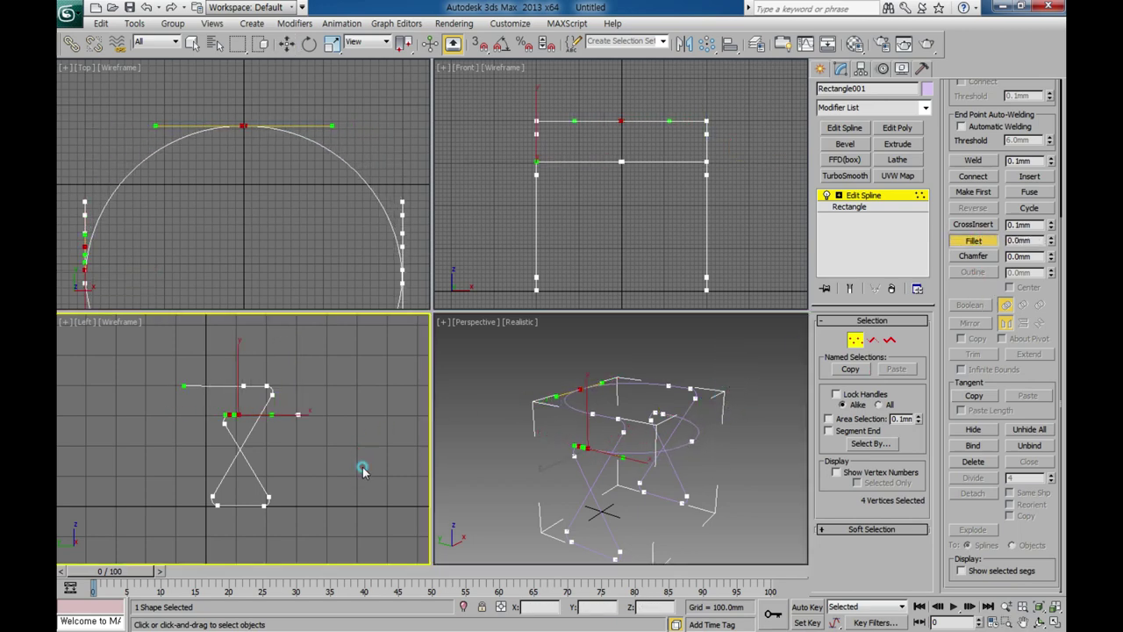
pyautogui.click(856, 341)
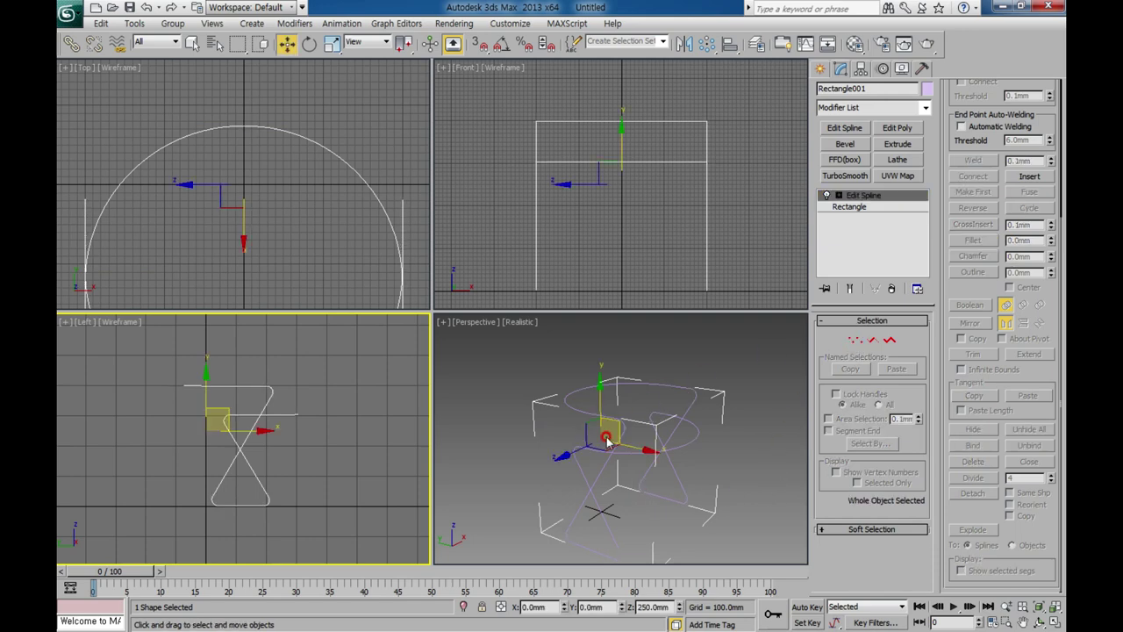
# Step: Box-select the three top arc segments and detach them as Shape001
pyautogui.click(388, 452)
pyautogui.click(644, 384)
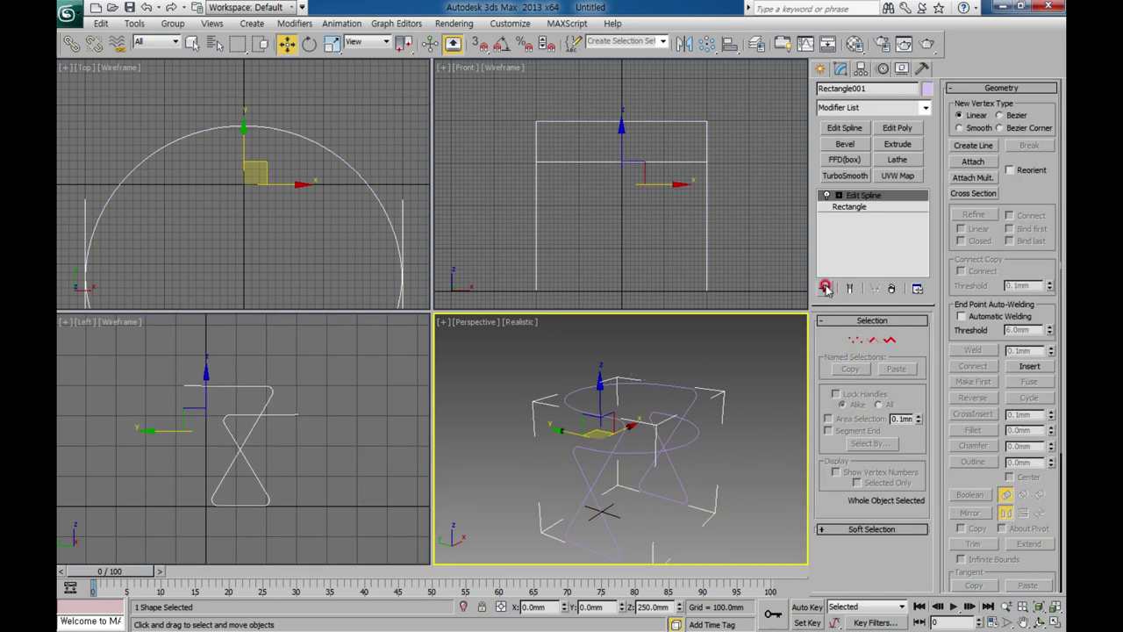
pyautogui.click(872, 340)
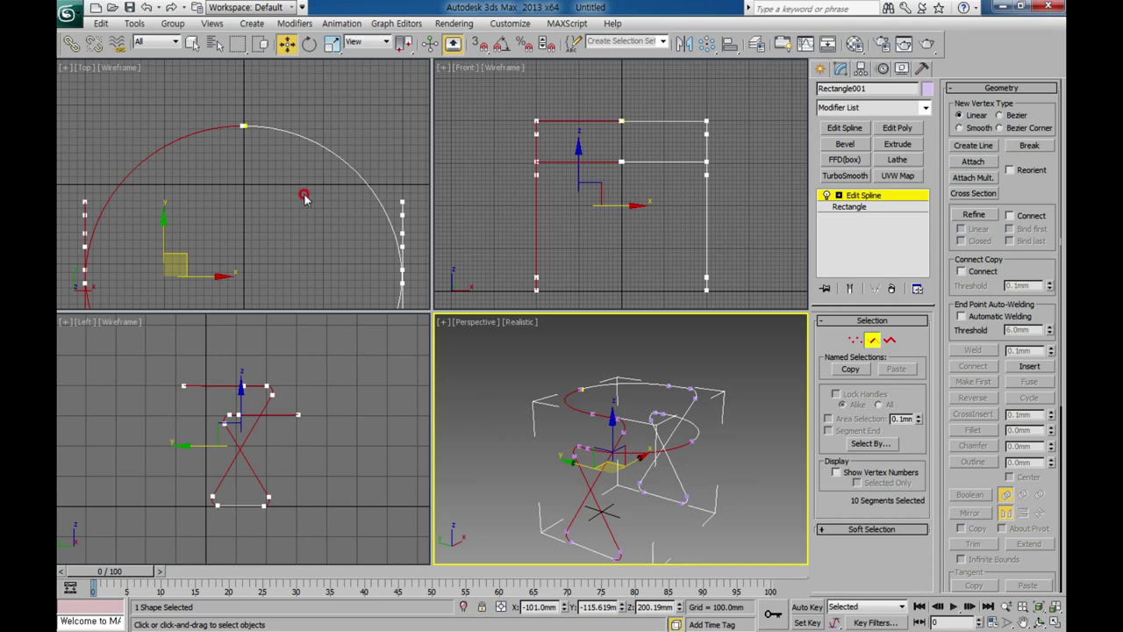
pyautogui.moveTo(296, 110); pyautogui.dragTo(210, 162)
pyautogui.scroll(-2, 264, 198)
pyautogui.scroll(-2, 271, 199)
pyautogui.scroll(-1, 271, 199)
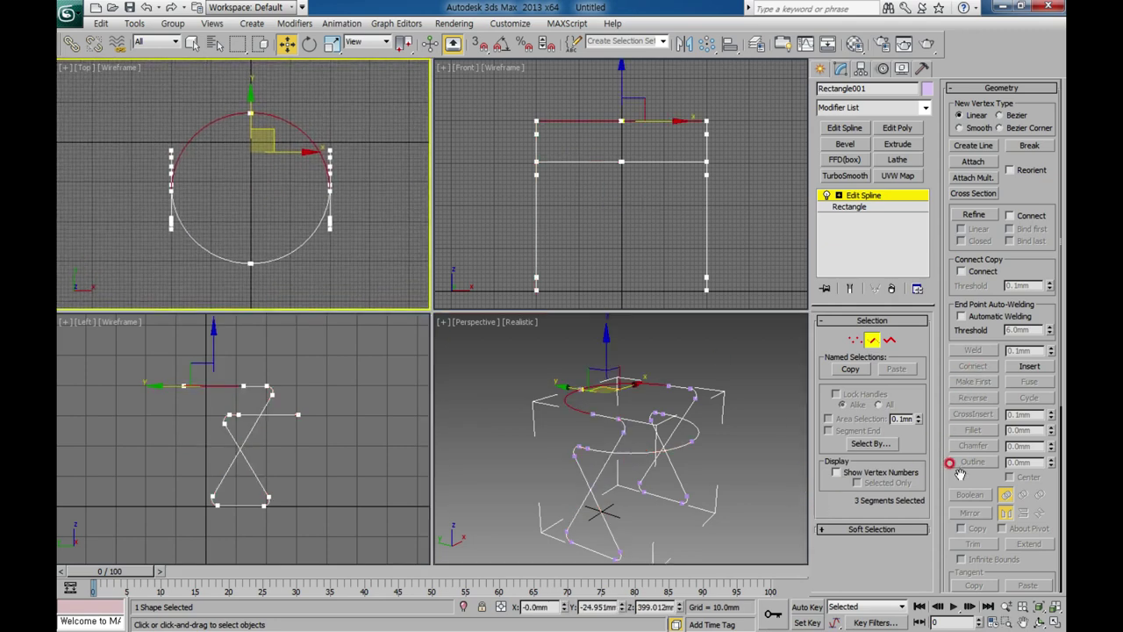
pyautogui.scroll(-3, 960, 465)
pyautogui.scroll(-4, 966, 430)
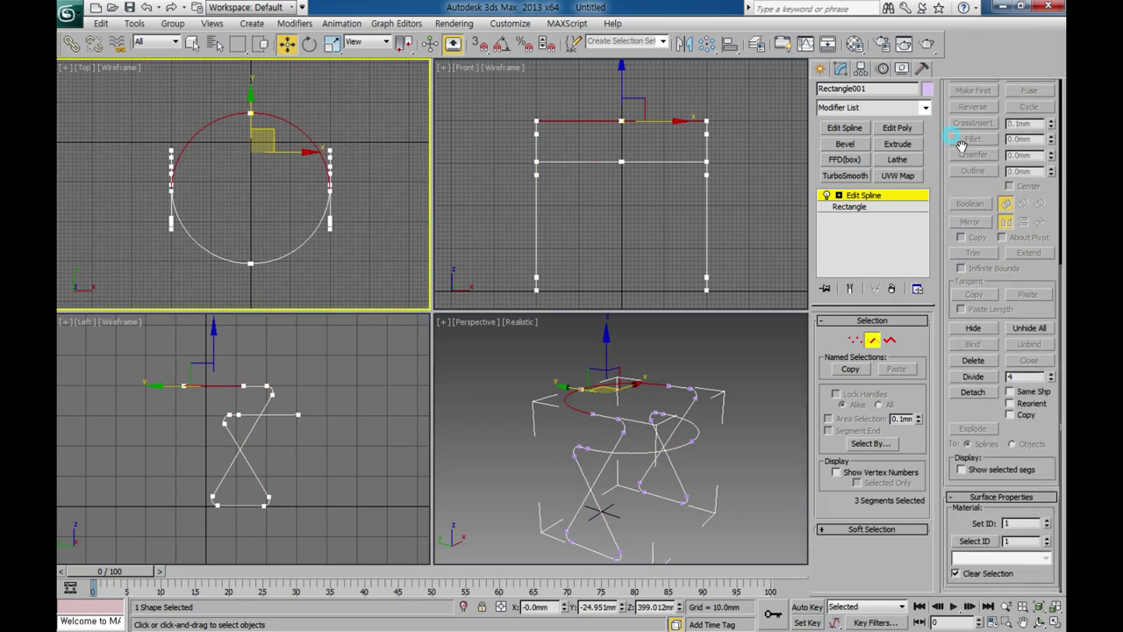
pyautogui.click(976, 393)
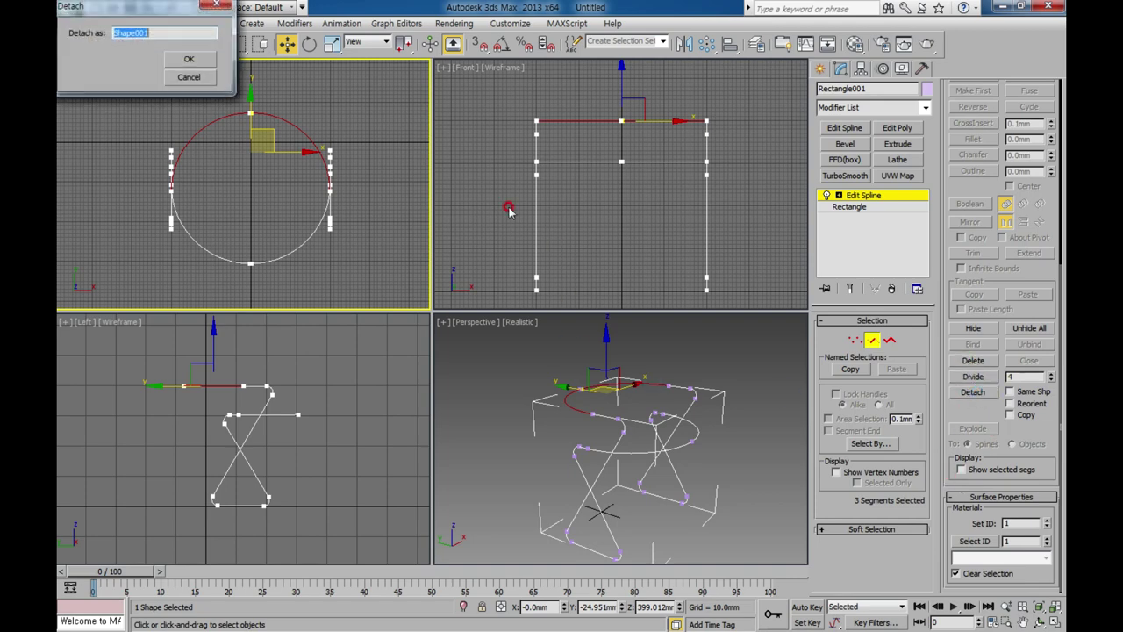
pyautogui.click(215, 61)
pyautogui.click(872, 340)
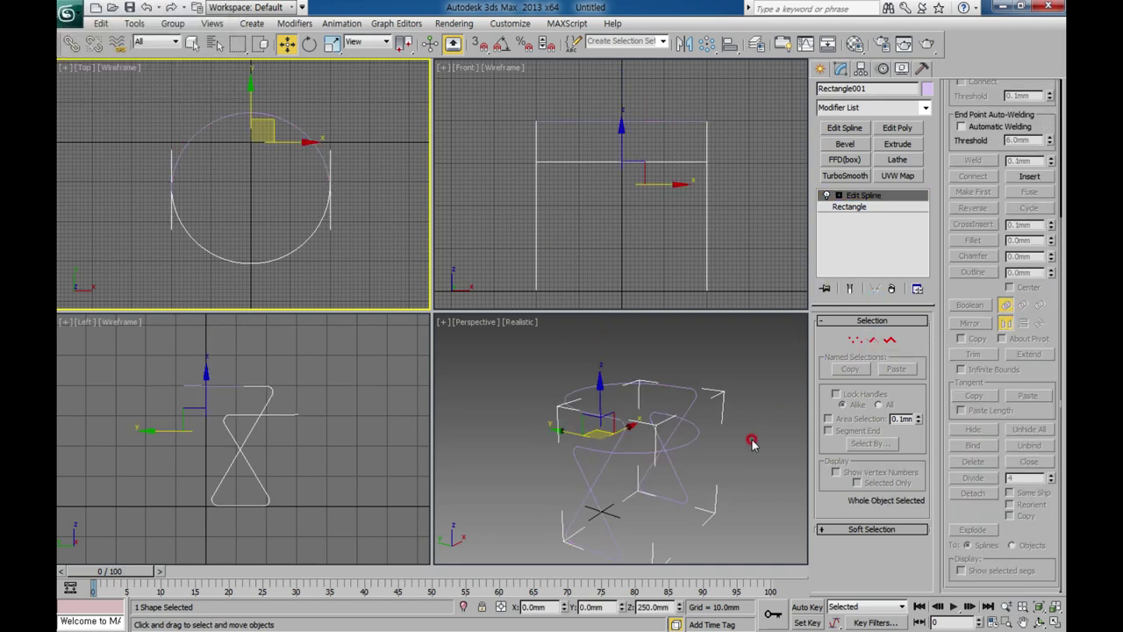
# Step: Make the Rectangle001 frame render as 20 mm round tubes in both renderer and viewport
pyautogui.click(843, 211)
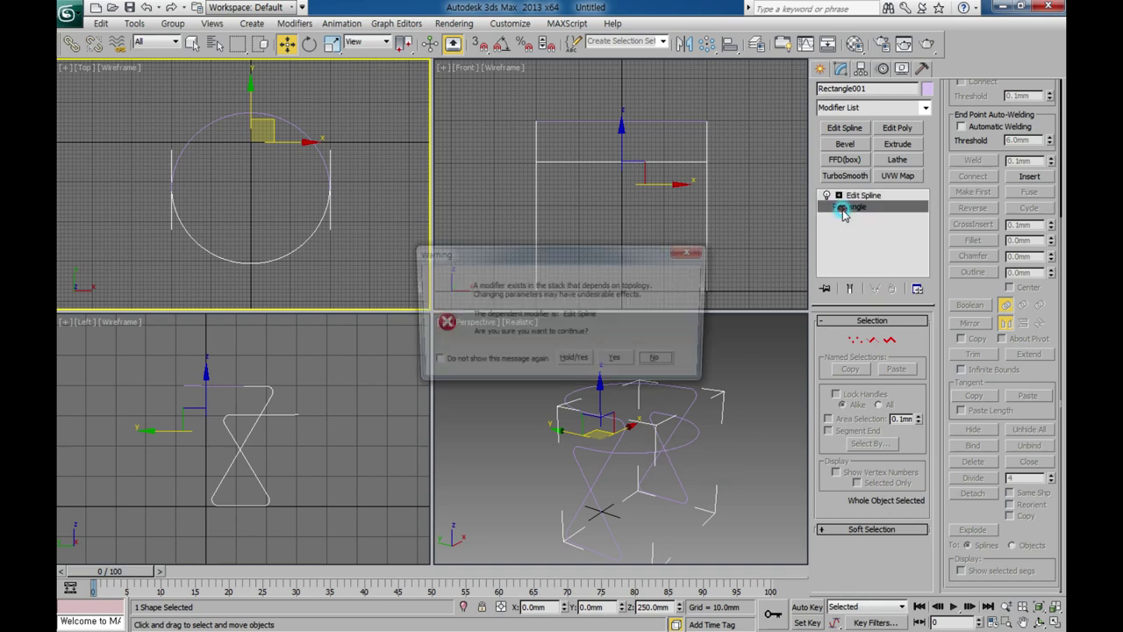
pyautogui.click(577, 367)
pyautogui.click(845, 335)
pyautogui.click(835, 346)
pyautogui.moveTo(895, 420); pyautogui.dragTo(805, 427)
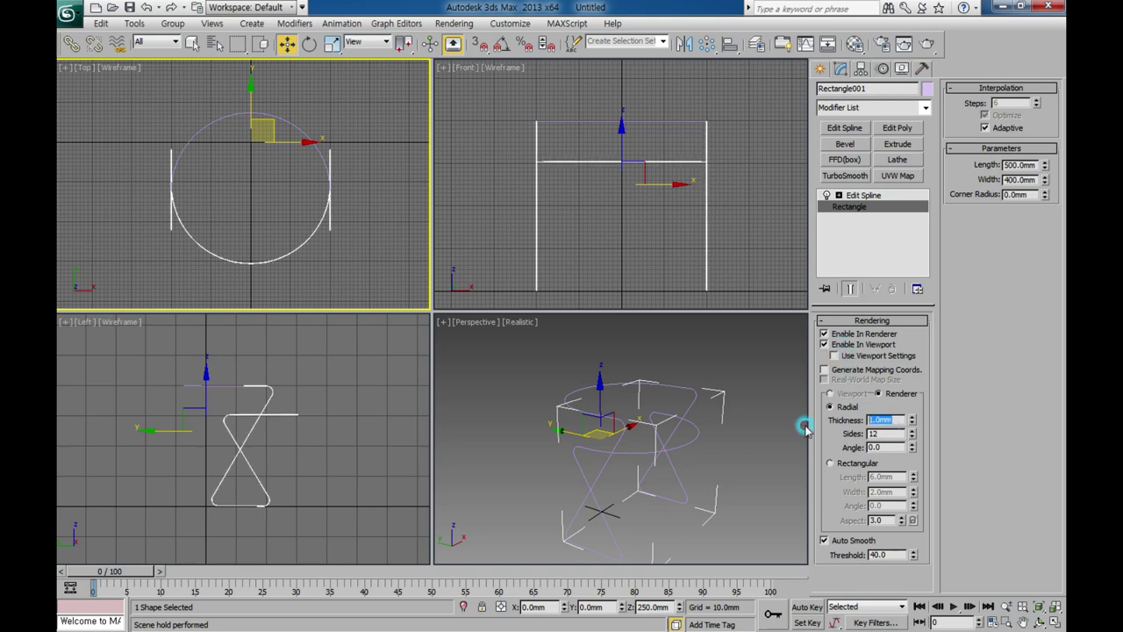
pyautogui.write('20')
pyautogui.press('Return')
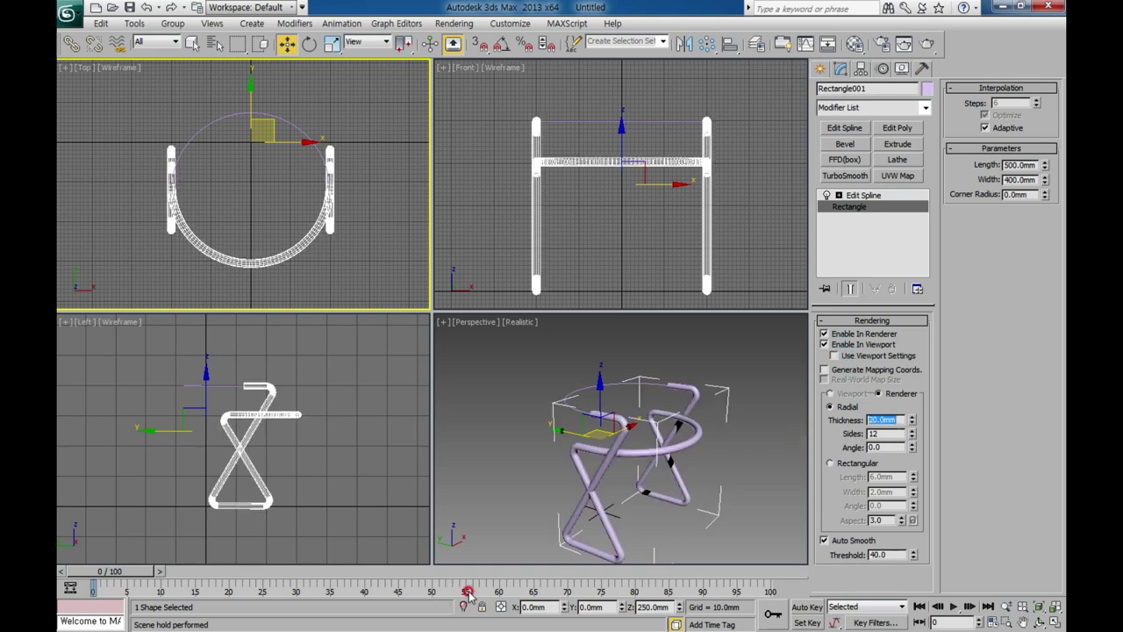
pyautogui.moveTo(654, 494); pyautogui.dragTo(639, 448, button='middle')
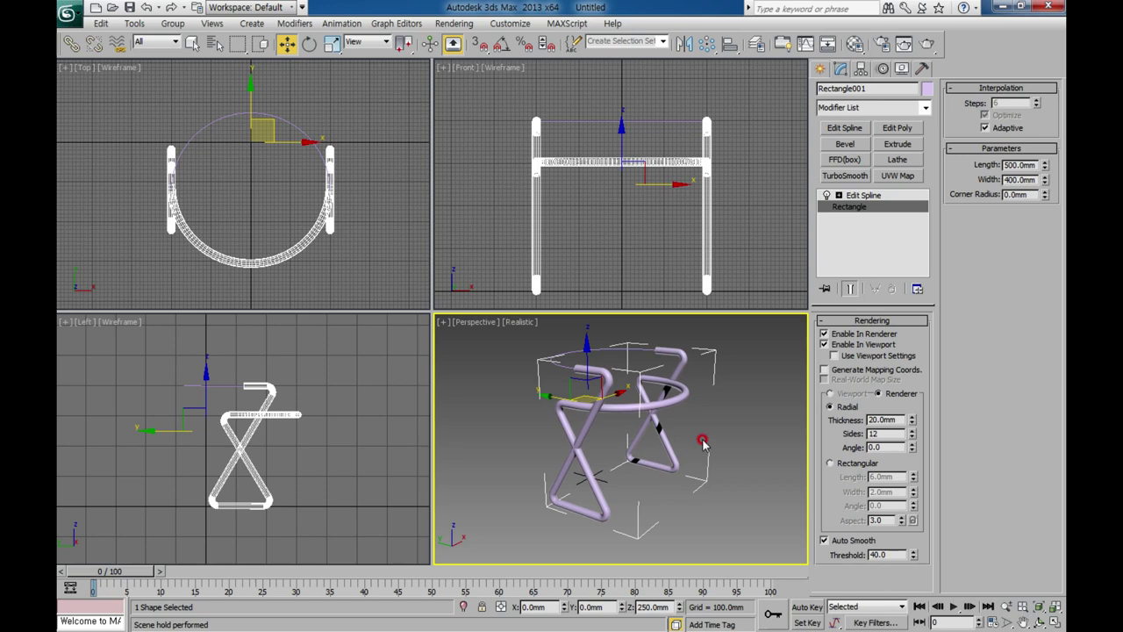
pyautogui.click(872, 199)
# Step: Move the frame's four lower vertices and the seat-bar end vertices right in the side view
pyautogui.click(855, 339)
pyautogui.moveTo(244, 493); pyautogui.dragTo(303, 535)
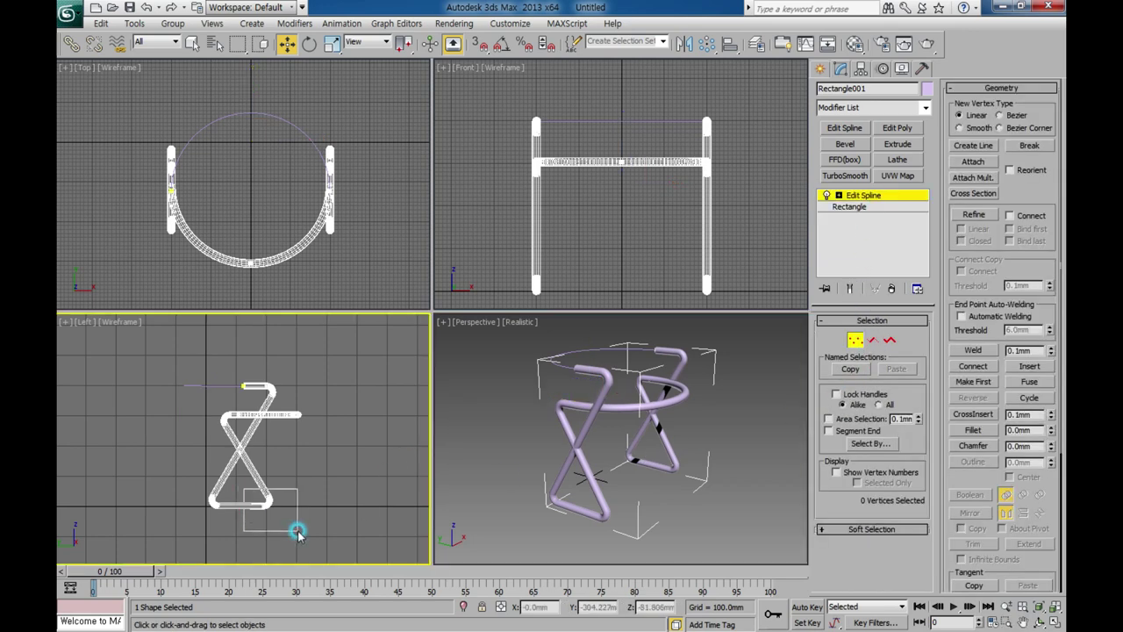
pyautogui.moveTo(295, 496); pyautogui.dragTo(314, 507)
pyautogui.click(333, 451)
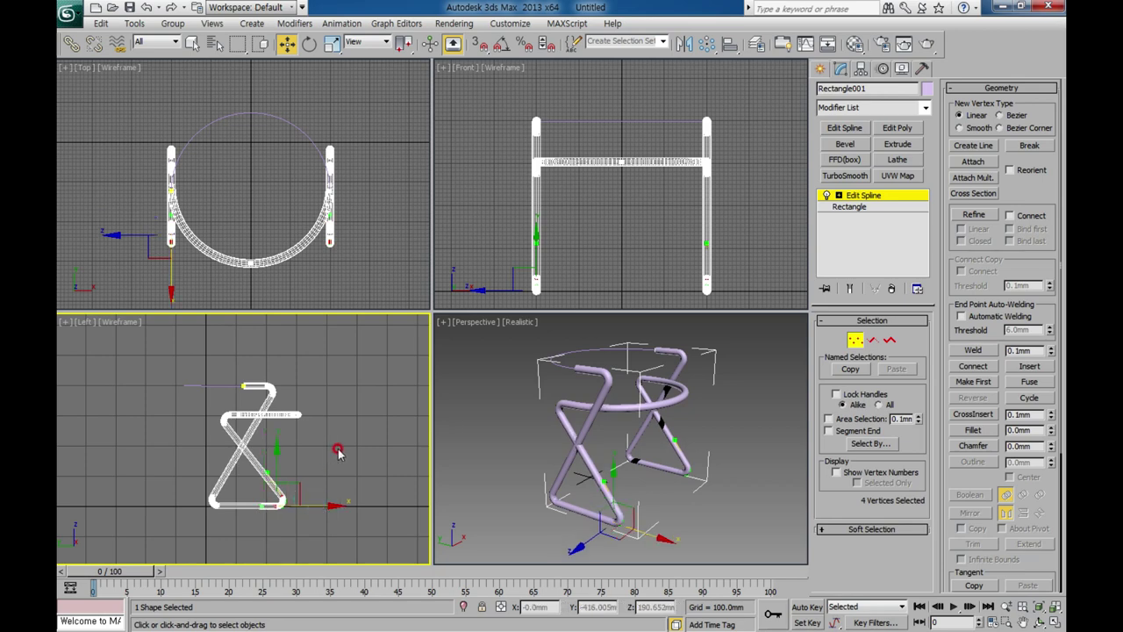
pyautogui.moveTo(247, 403)
pyautogui.mouseDown()
pyautogui.moveTo(318, 437)
pyautogui.moveTo(354, 414)
pyautogui.mouseUp()
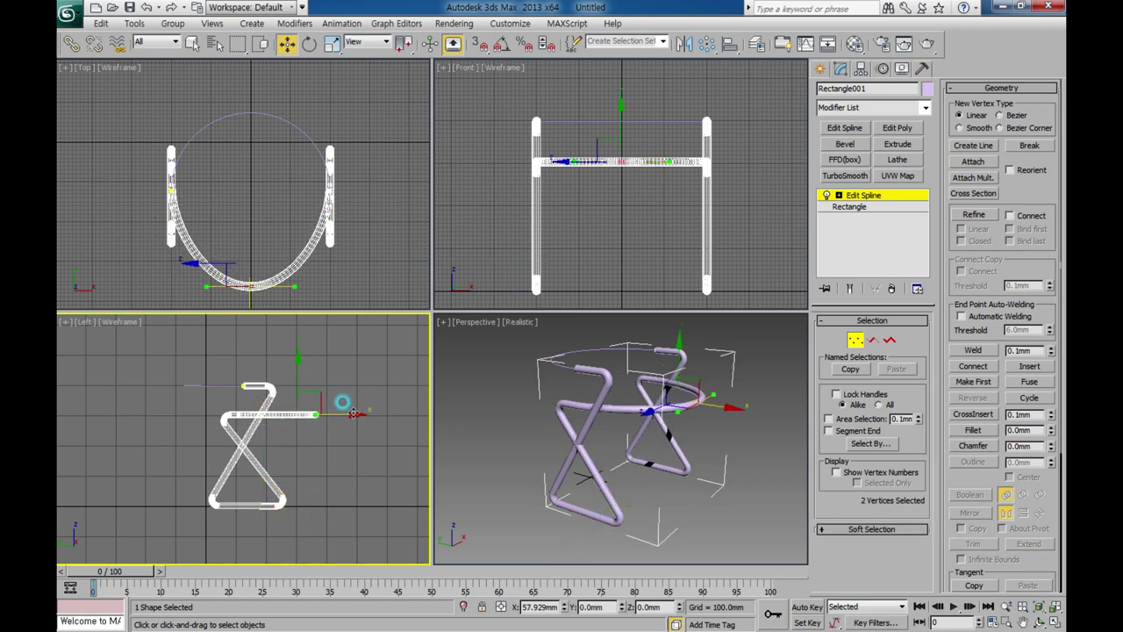
# Step: Shift the seat-loop vertices left in the Top view so the frame is symmetric
pyautogui.moveTo(299, 283)
pyautogui.mouseDown(button='middle')
pyautogui.moveTo(307, 217)
pyautogui.moveTo(315, 256)
pyautogui.mouseUp(button='middle')
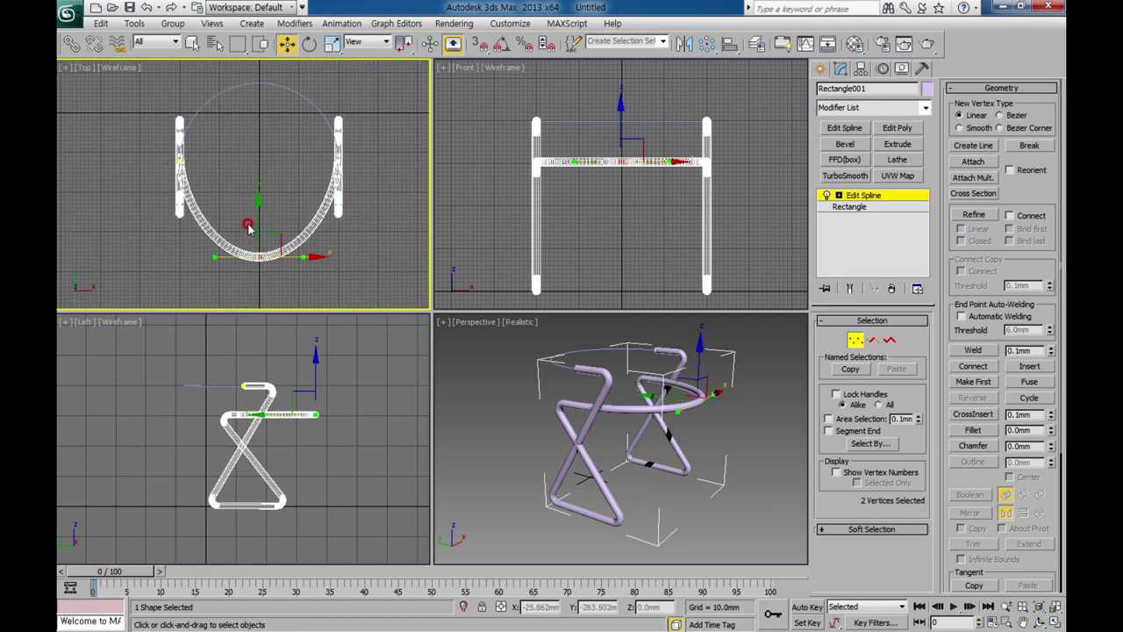
pyautogui.moveTo(317, 256); pyautogui.dragTo(193, 258)
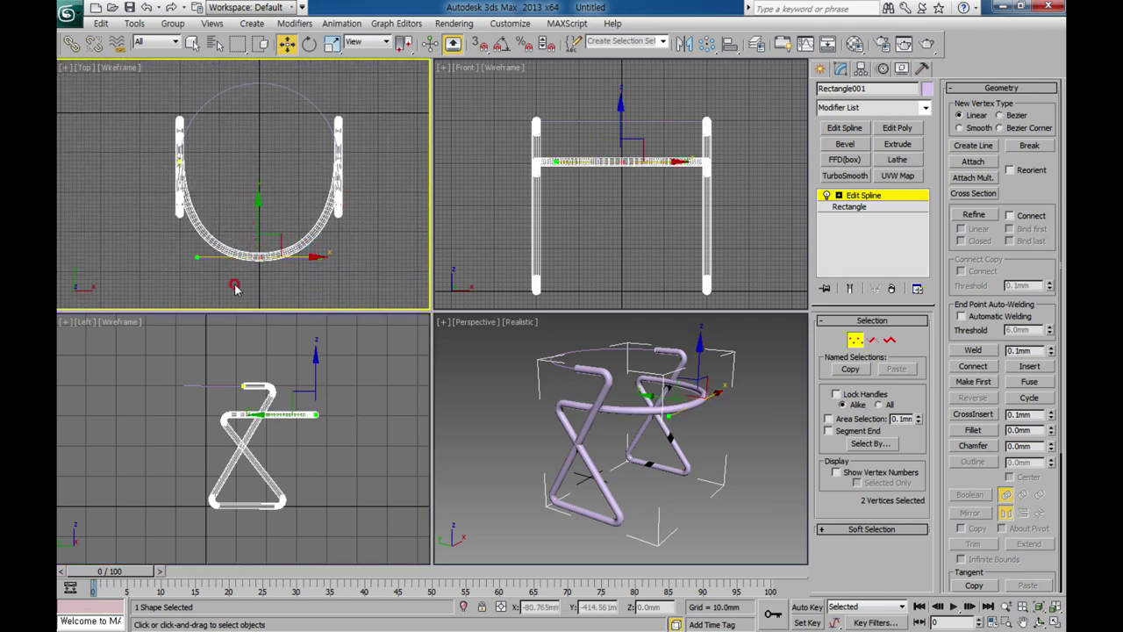
pyautogui.moveTo(351, 445); pyautogui.dragTo(354, 456, button='middle')
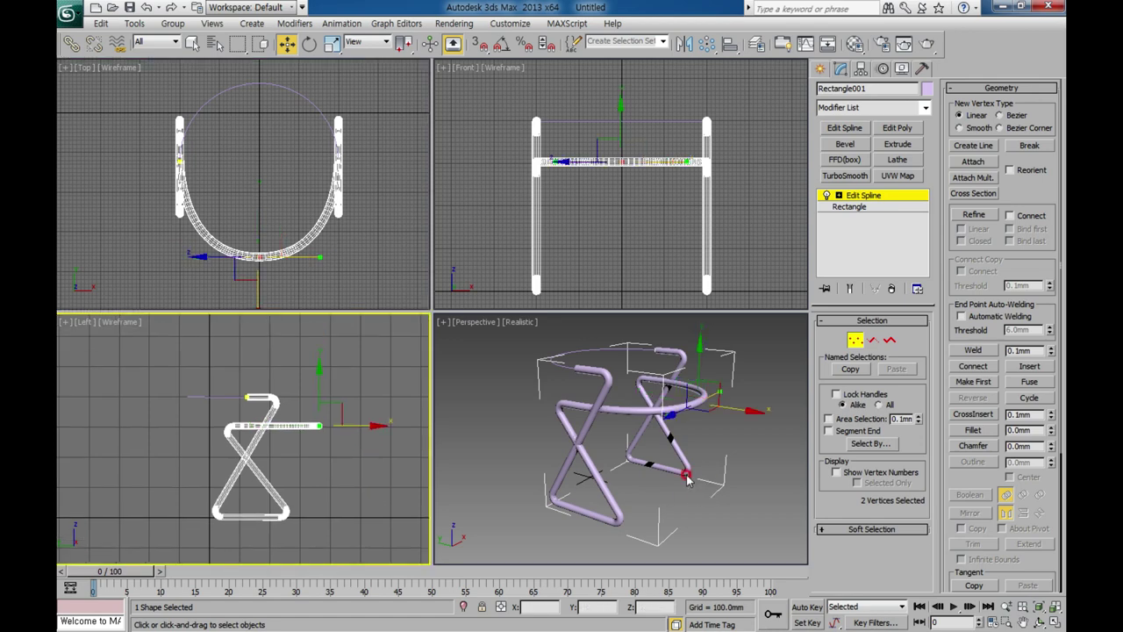
pyautogui.keyDown('alt'); pyautogui.moveTo(689, 478); pyautogui.dragTo(632, 521, button='middle'); pyautogui.keyUp('alt')
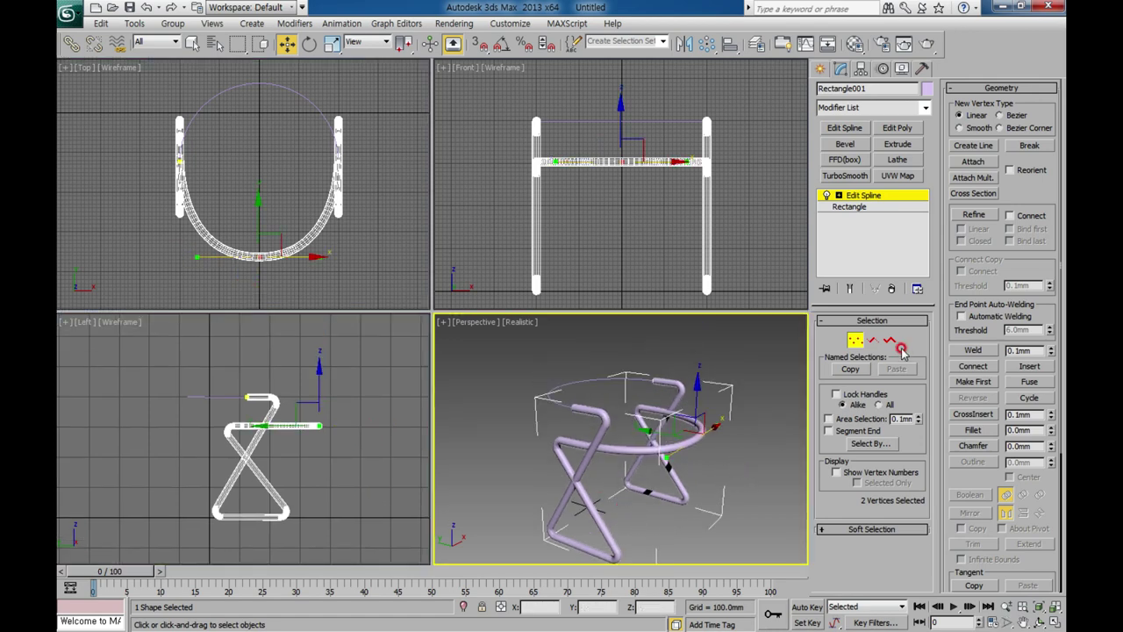
pyautogui.click(857, 343)
pyautogui.click(657, 381)
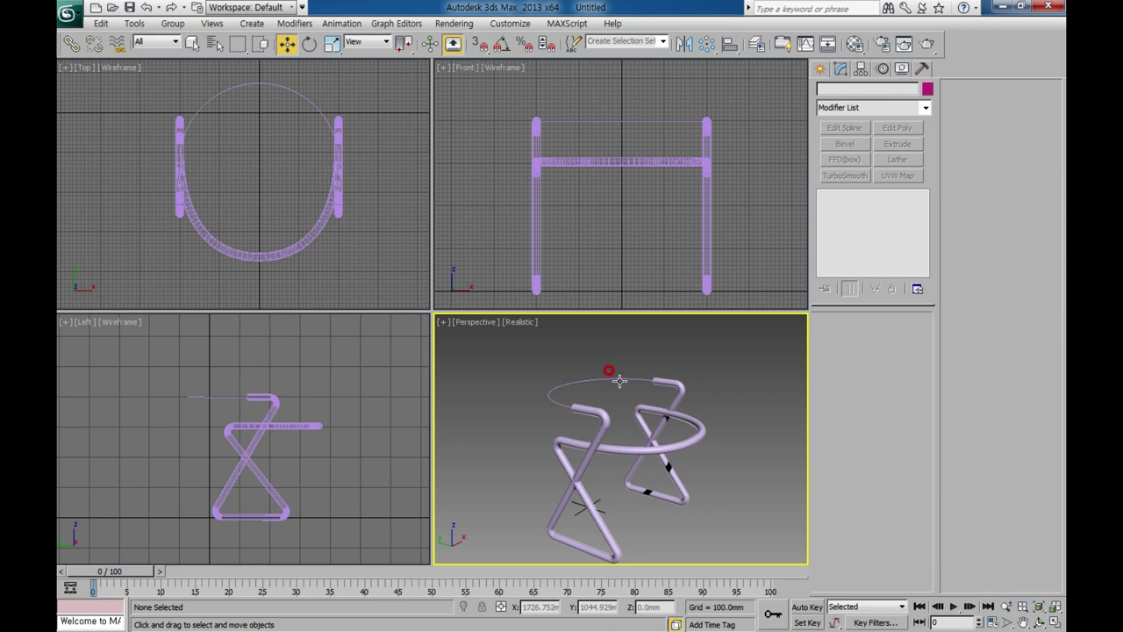
# Step: Make the Shape001 arc render as a 40 mm tube and colour it dark red
pyautogui.click(877, 334)
pyautogui.click(873, 344)
pyautogui.moveTo(891, 419); pyautogui.dragTo(826, 427)
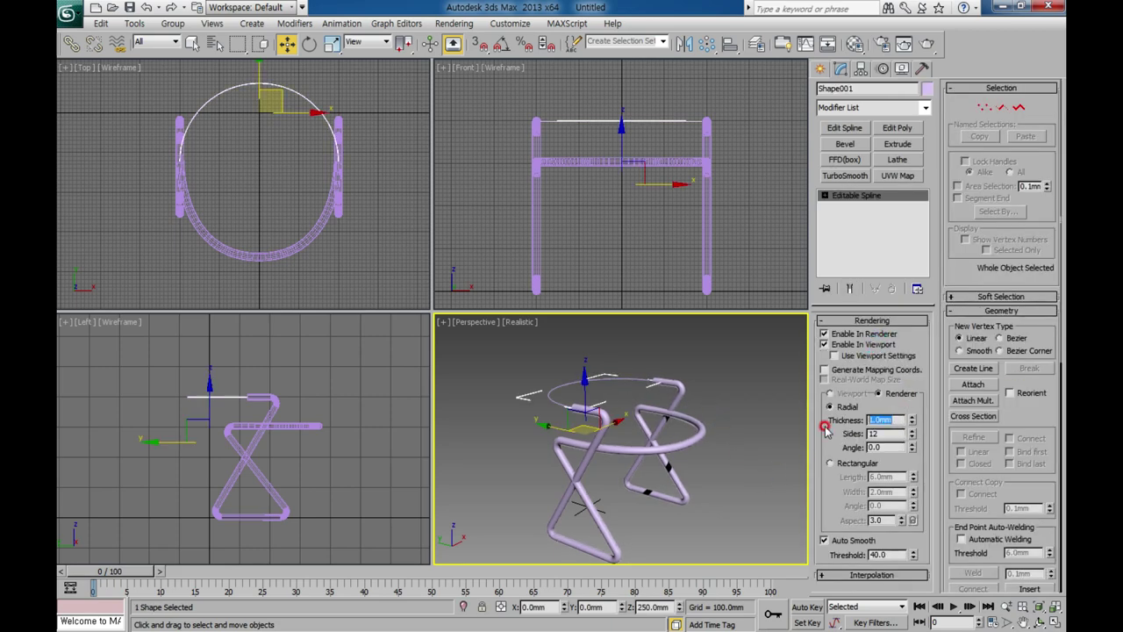
pyautogui.write('40')
pyautogui.click(824, 449)
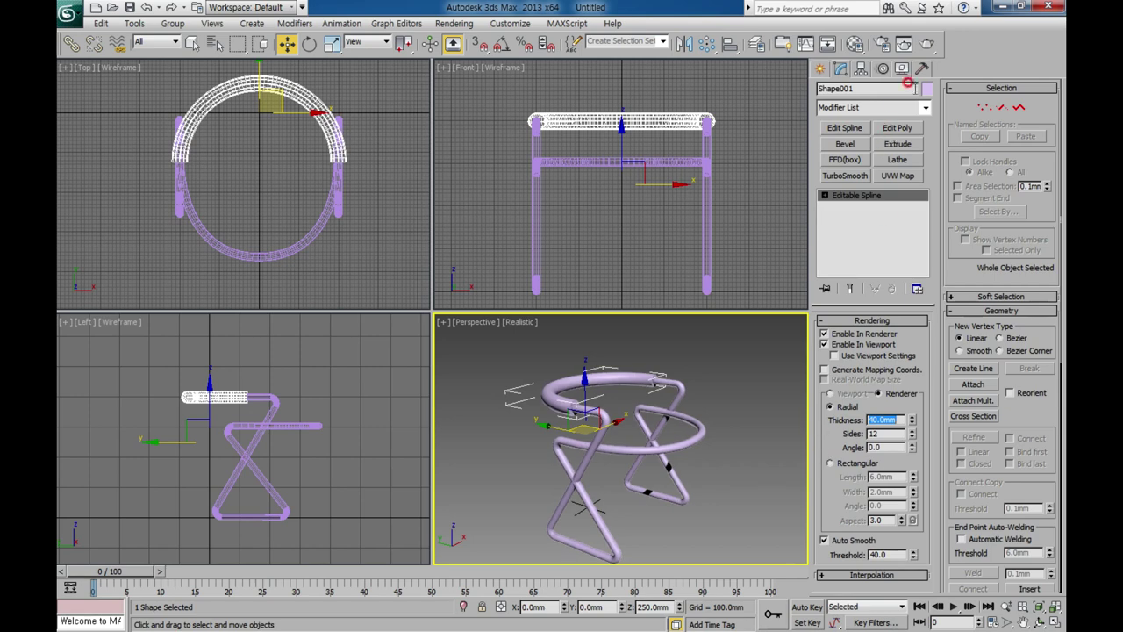
pyautogui.click(928, 89)
pyautogui.click(450, 318)
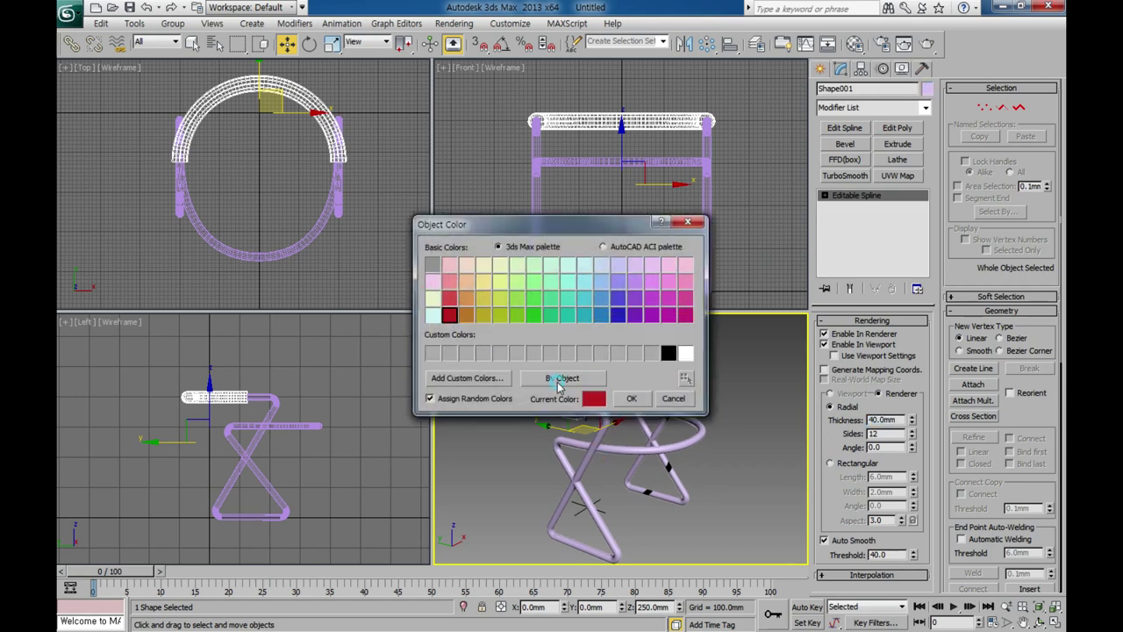
pyautogui.click(632, 399)
# Step: Colour the Rectangle001 chair frame blue
pyautogui.click(672, 427)
pyautogui.click(845, 321)
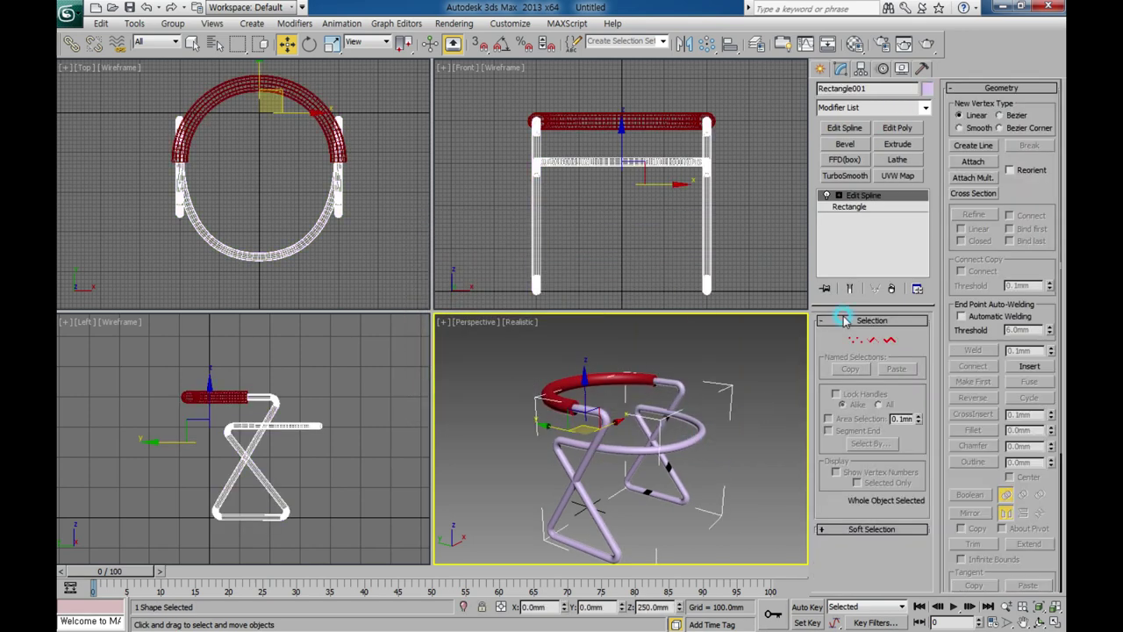
pyautogui.click(927, 88)
pyautogui.click(618, 316)
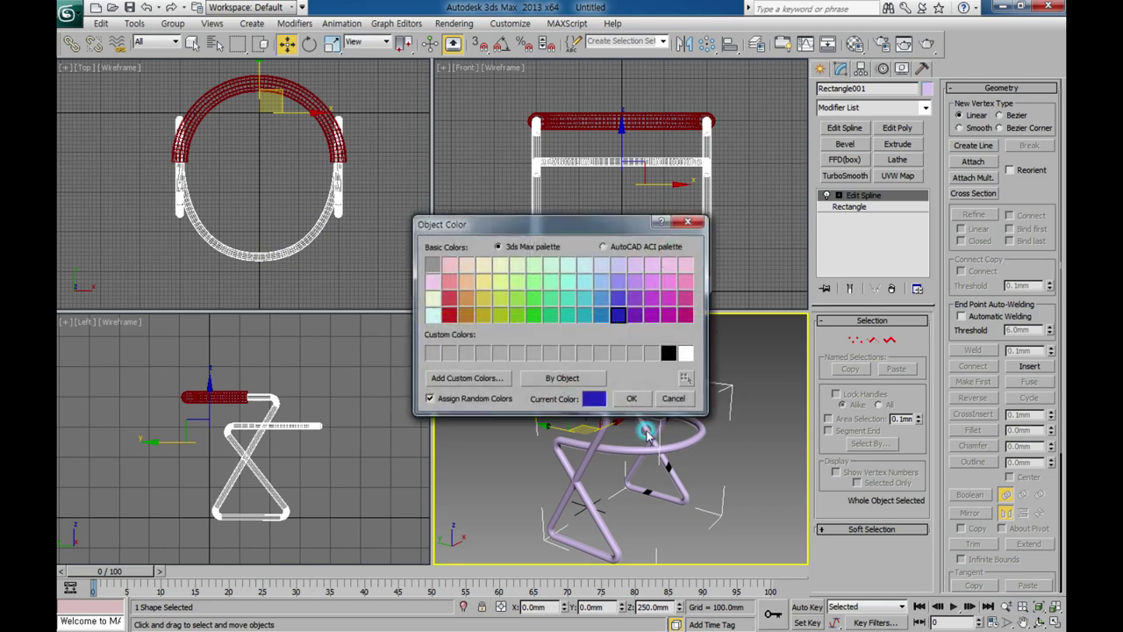
pyautogui.click(632, 400)
pyautogui.click(725, 518)
pyautogui.moveTo(725, 466)
pyautogui.keyDown('alt'); pyautogui.mouseDown(button='middle')
pyautogui.moveTo(712, 433)
pyautogui.moveTo(720, 446)
pyautogui.mouseUp(button='middle'); pyautogui.keyUp('alt')
# Step: Turn on edged faces and window-select the frame's six leg vertices in the side view
pyautogui.keyDown('alt'); pyautogui.moveTo(643, 516); pyautogui.dragTo(521, 524, button='middle'); pyautogui.keyUp('alt')
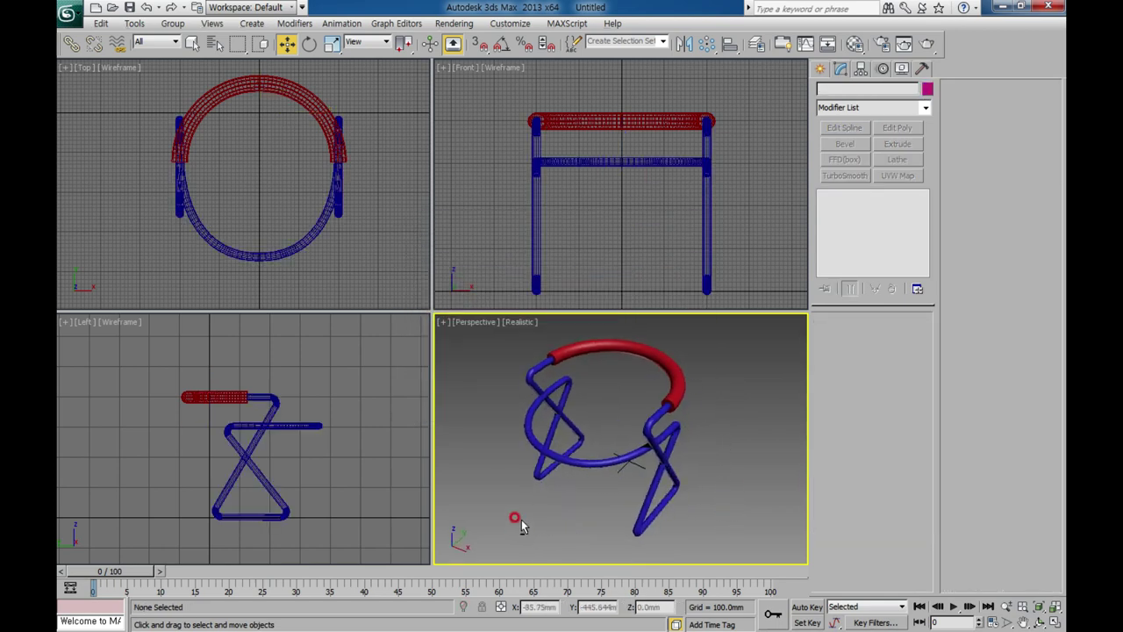
pyautogui.moveTo(657, 456)
pyautogui.keyDown('alt'); pyautogui.mouseDown(button='middle')
pyautogui.moveTo(624, 519)
pyautogui.moveTo(644, 514)
pyautogui.moveTo(676, 471)
pyautogui.moveTo(690, 480)
pyautogui.moveTo(677, 459)
pyautogui.moveTo(647, 469)
pyautogui.moveTo(635, 456)
pyautogui.mouseUp(button='middle'); pyautogui.keyUp('alt')
pyautogui.press('F4')
pyautogui.click(630, 455)
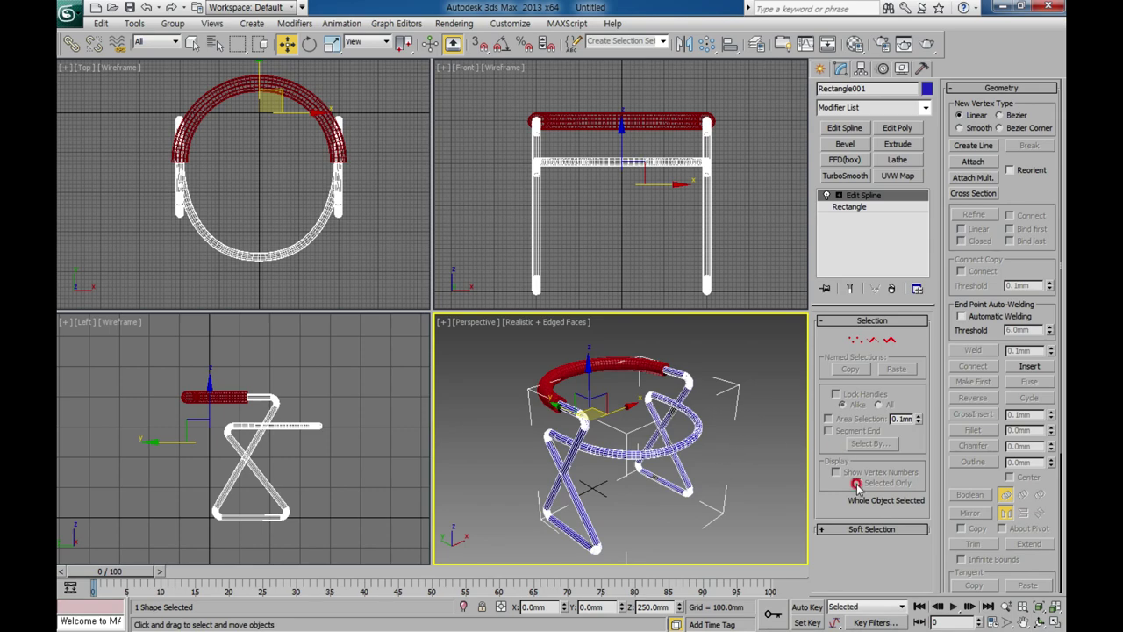
pyautogui.click(857, 340)
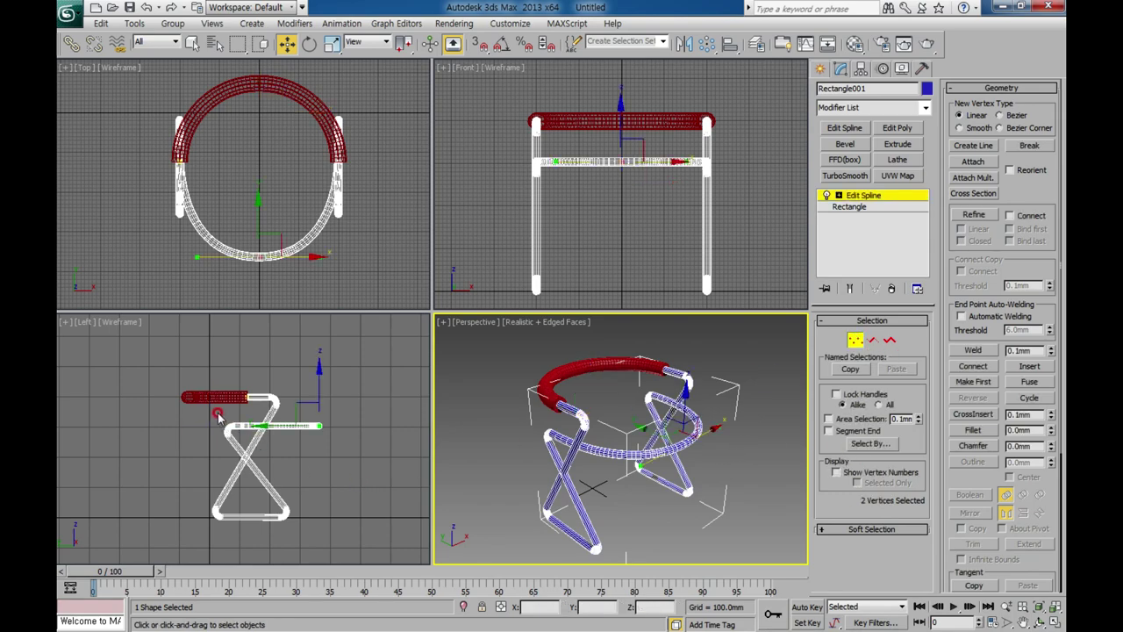
pyautogui.moveTo(219, 416); pyautogui.dragTo(251, 454)
pyautogui.moveTo(260, 460); pyautogui.dragTo(288, 455, button='middle')
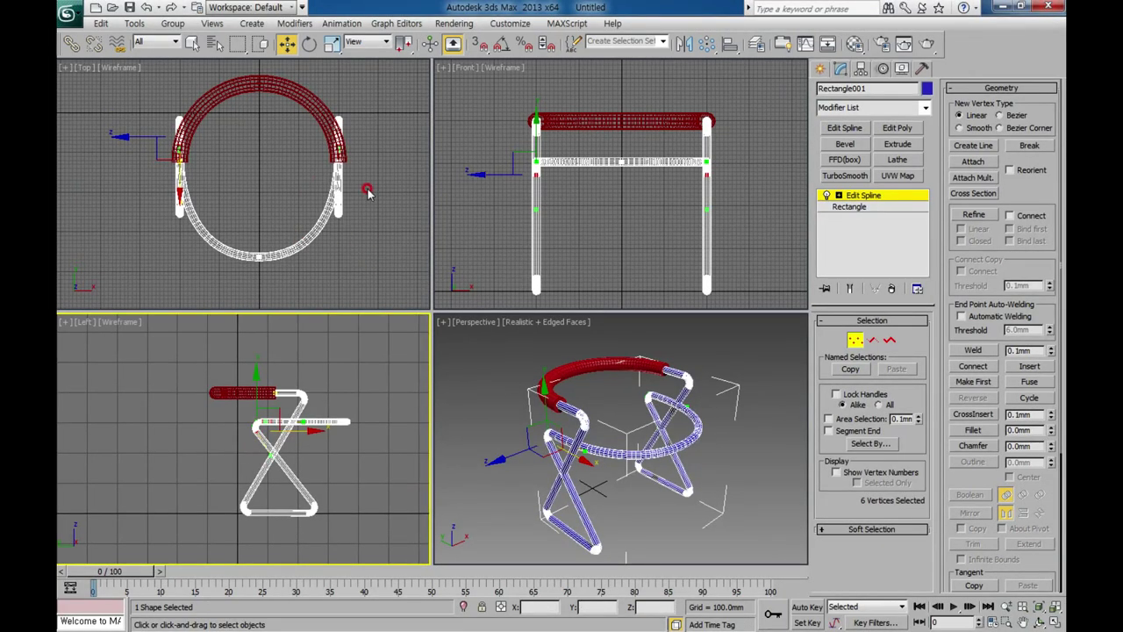
# Step: Scale the selected leg vertices to 92% along X about their selection centre
pyautogui.rightClick(366, 191)
pyautogui.click(332, 43)
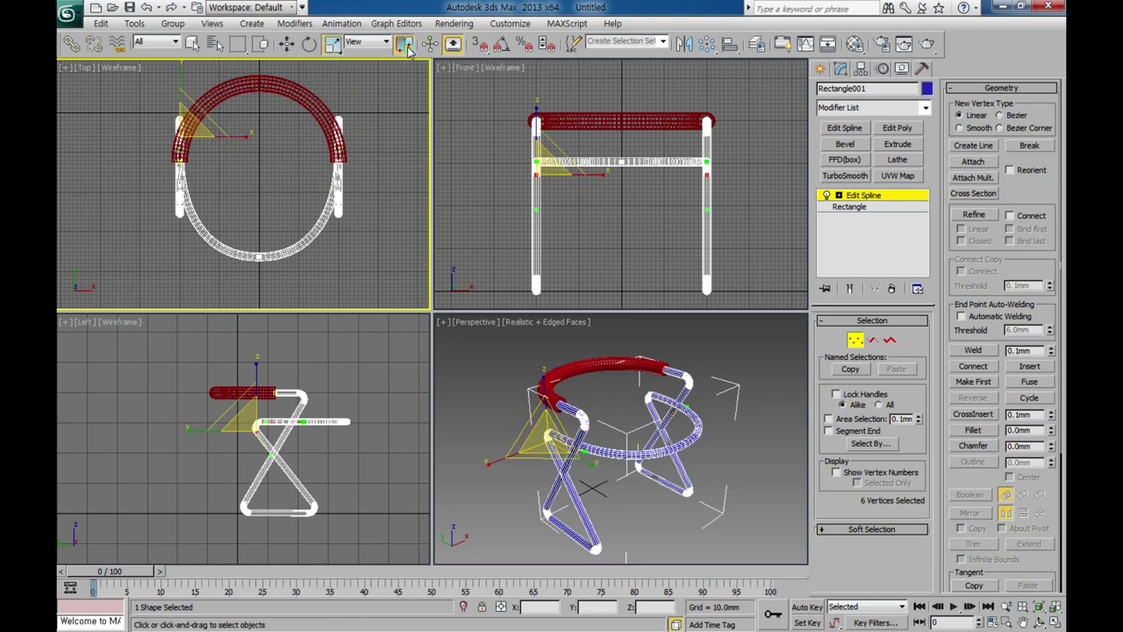
pyautogui.moveTo(406, 46); pyautogui.dragTo(406, 69)
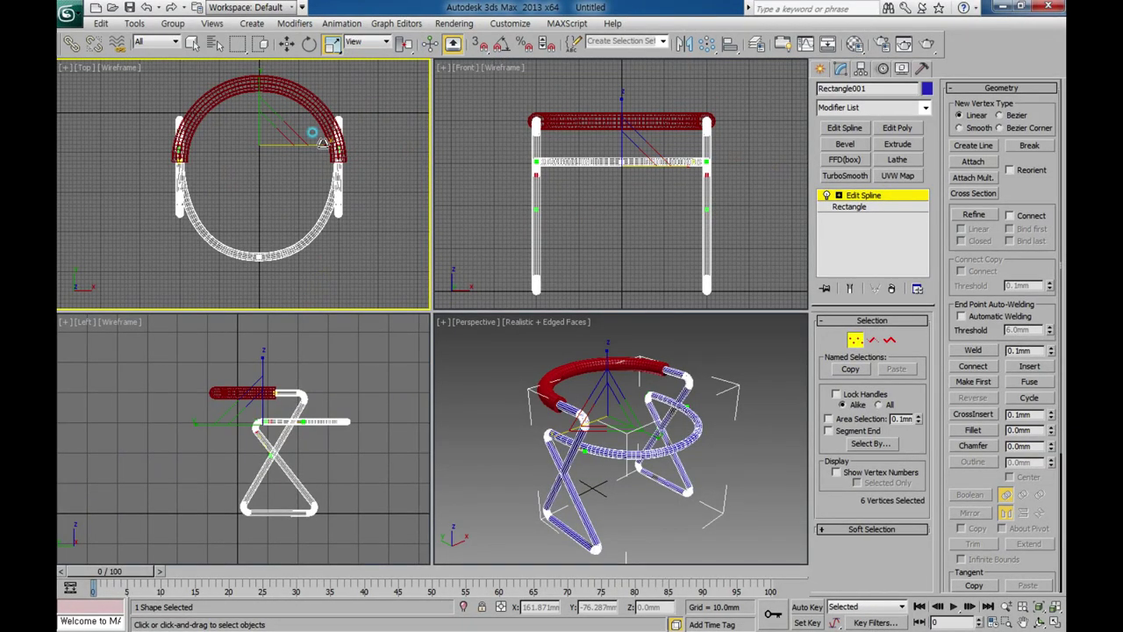
pyautogui.moveTo(313, 131); pyautogui.dragTo(308, 133)
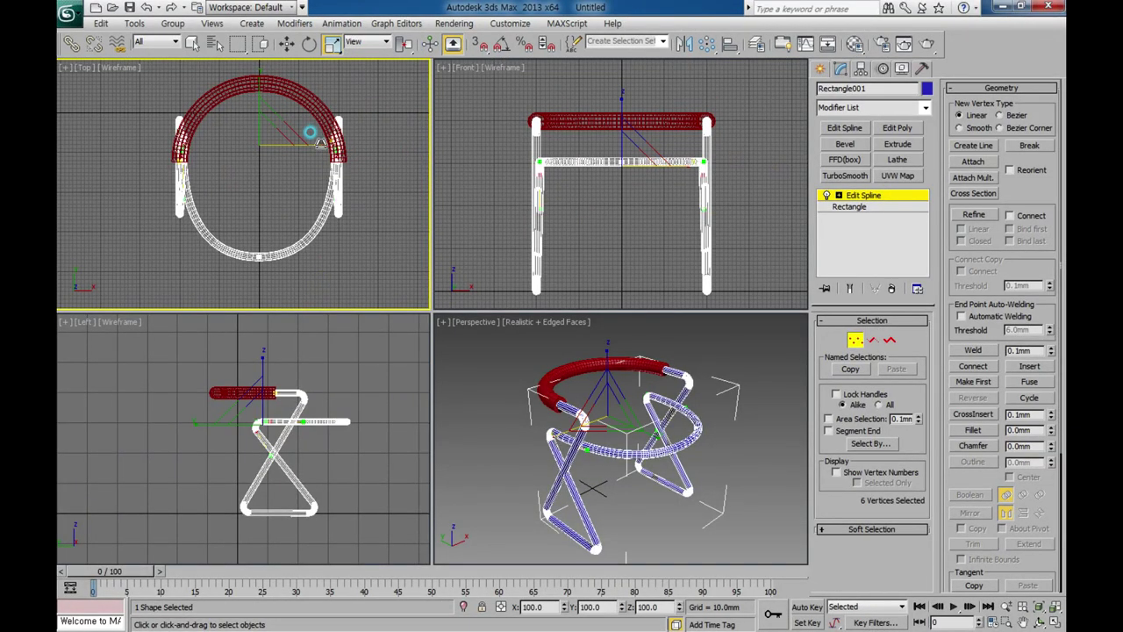
pyautogui.moveTo(625, 476)
pyautogui.mouseDown(button='middle')
pyautogui.moveTo(608, 503)
pyautogui.moveTo(553, 513)
pyautogui.moveTo(588, 500)
pyautogui.moveTo(511, 481)
pyautogui.moveTo(662, 493)
pyautogui.mouseUp(button='middle')
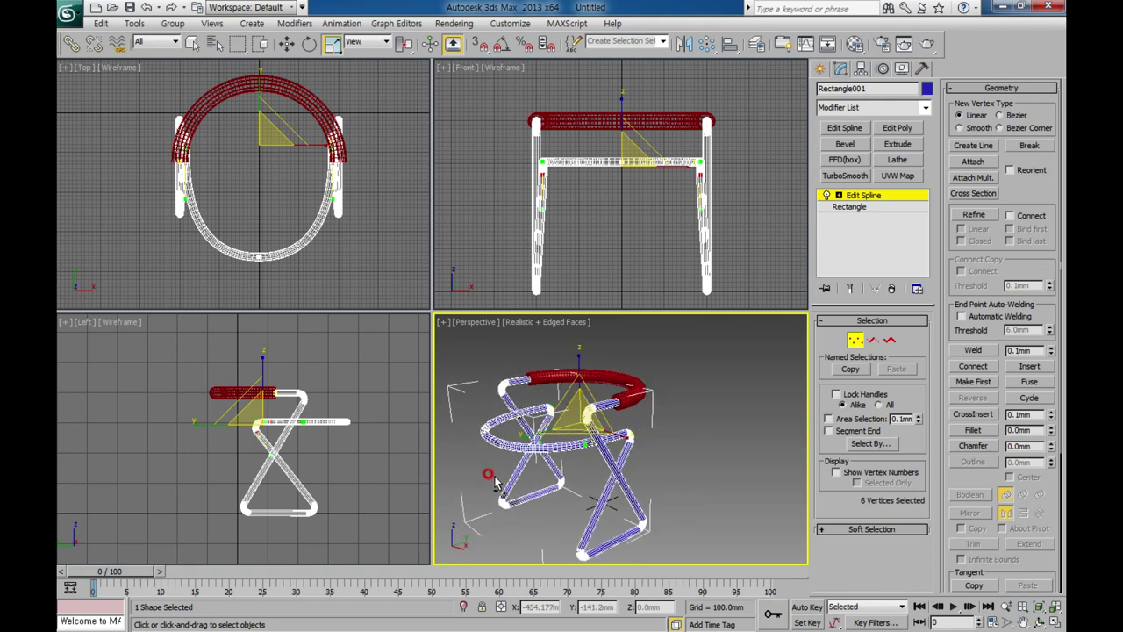
pyautogui.click(856, 341)
pyautogui.moveTo(634, 527); pyautogui.dragTo(678, 507, button='middle')
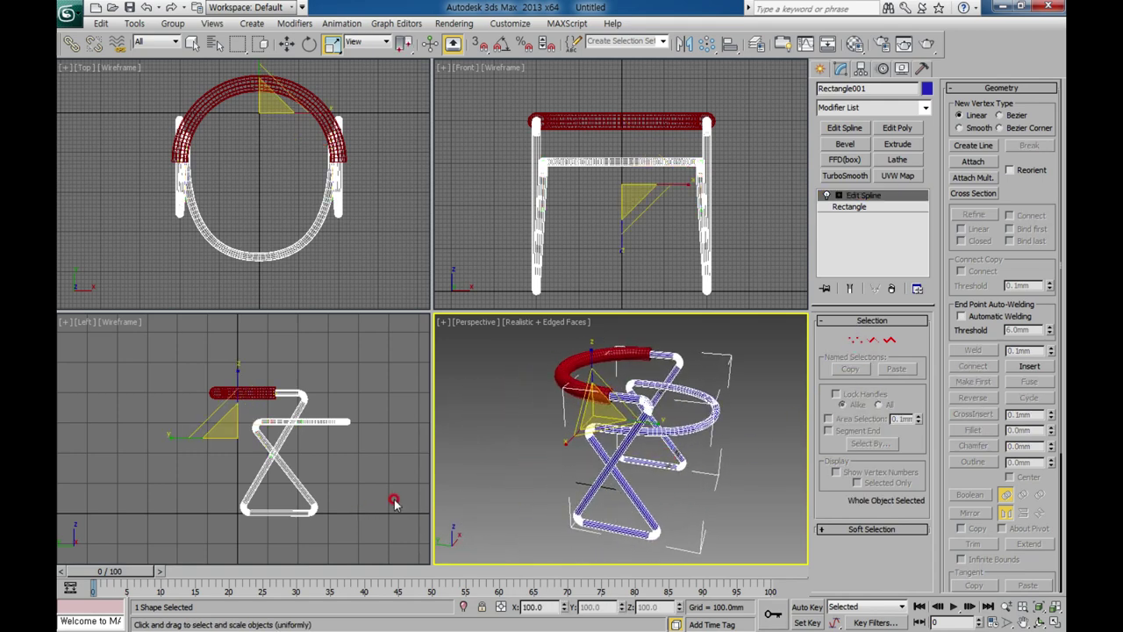
pyautogui.click(700, 533)
pyautogui.moveTo(692, 508)
pyautogui.keyDown('alt'); pyautogui.mouseDown(button='middle')
pyautogui.moveTo(515, 553)
pyautogui.moveTo(465, 512)
pyautogui.moveTo(709, 501)
pyautogui.mouseUp(button='middle'); pyautogui.keyUp('alt')
# Step: Select the four lower leg vertices in the Left view and move them apart along X
pyautogui.click(302, 493)
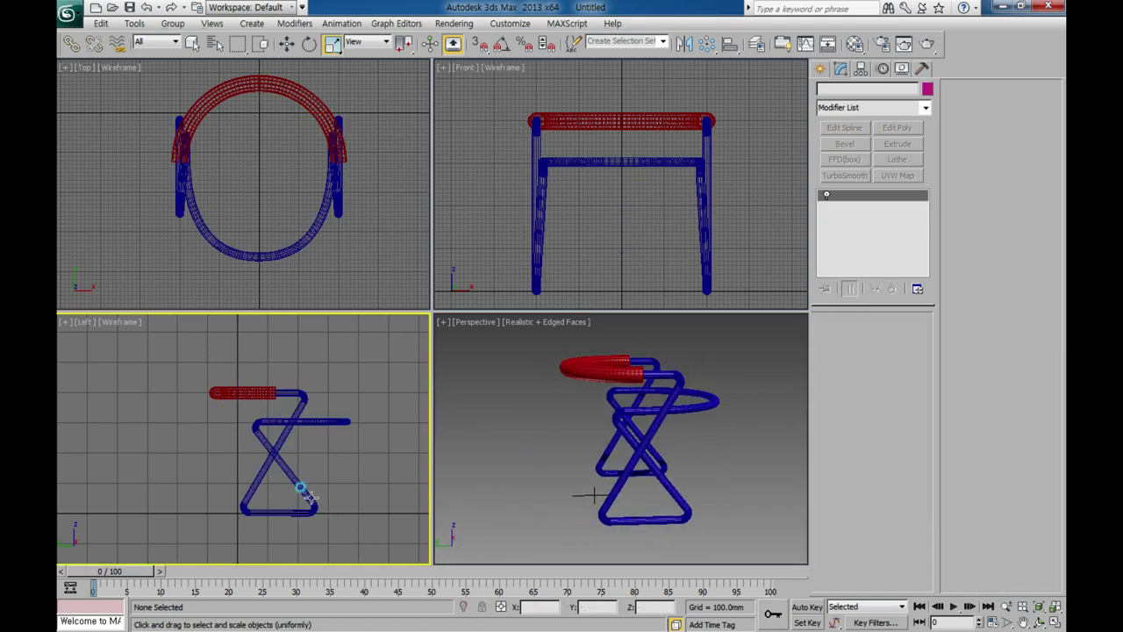
pyautogui.click(306, 494)
pyautogui.click(858, 341)
pyautogui.moveTo(229, 496)
pyautogui.mouseDown()
pyautogui.moveTo(263, 519)
pyautogui.moveTo(279, 498)
pyautogui.moveTo(351, 504)
pyautogui.mouseUp()
pyautogui.press('w')
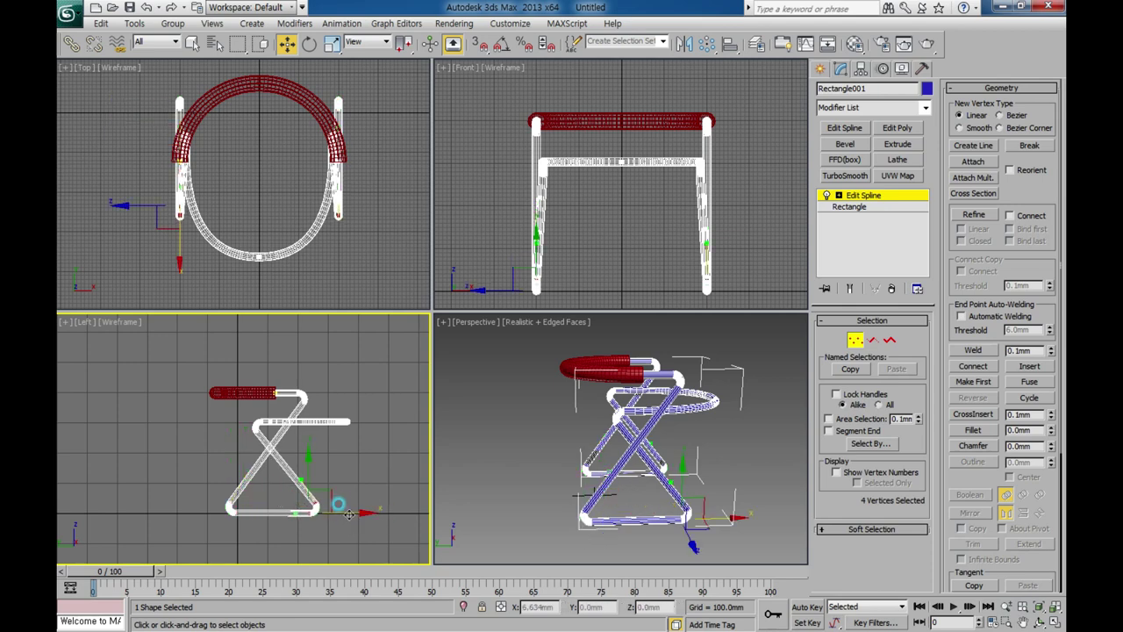
pyautogui.click(582, 546)
pyautogui.moveTo(652, 539)
pyautogui.keyDown('alt'); pyautogui.mouseDown(button='middle')
pyautogui.moveTo(505, 547)
pyautogui.moveTo(546, 513)
pyautogui.moveTo(660, 542)
pyautogui.mouseUp(button='middle'); pyautogui.keyUp('alt')
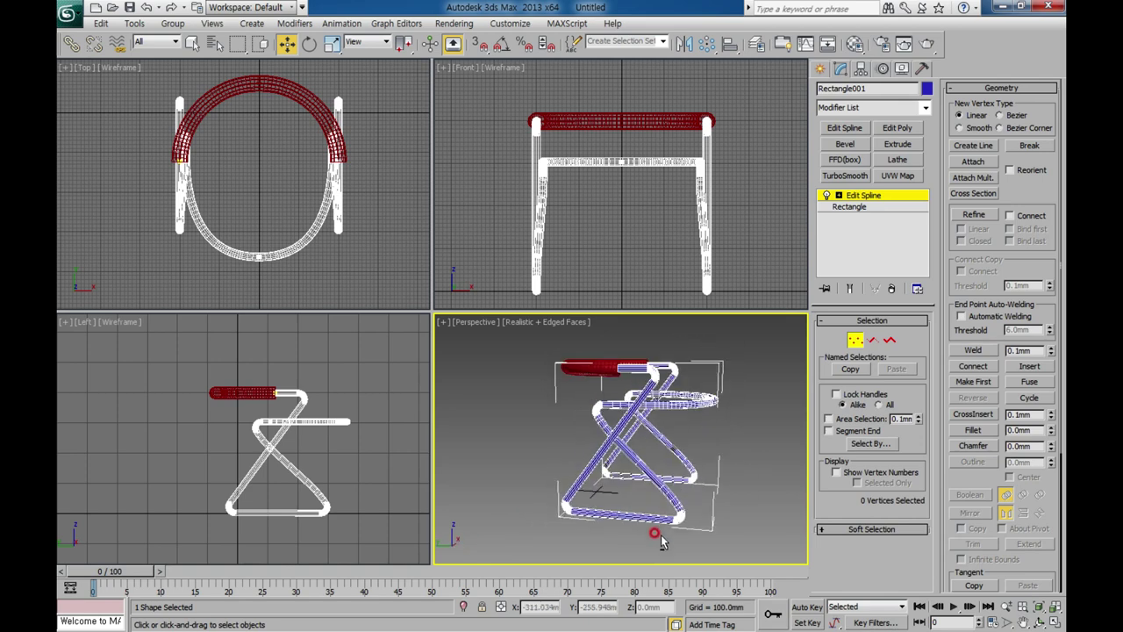
pyautogui.click(894, 341)
pyautogui.click(859, 341)
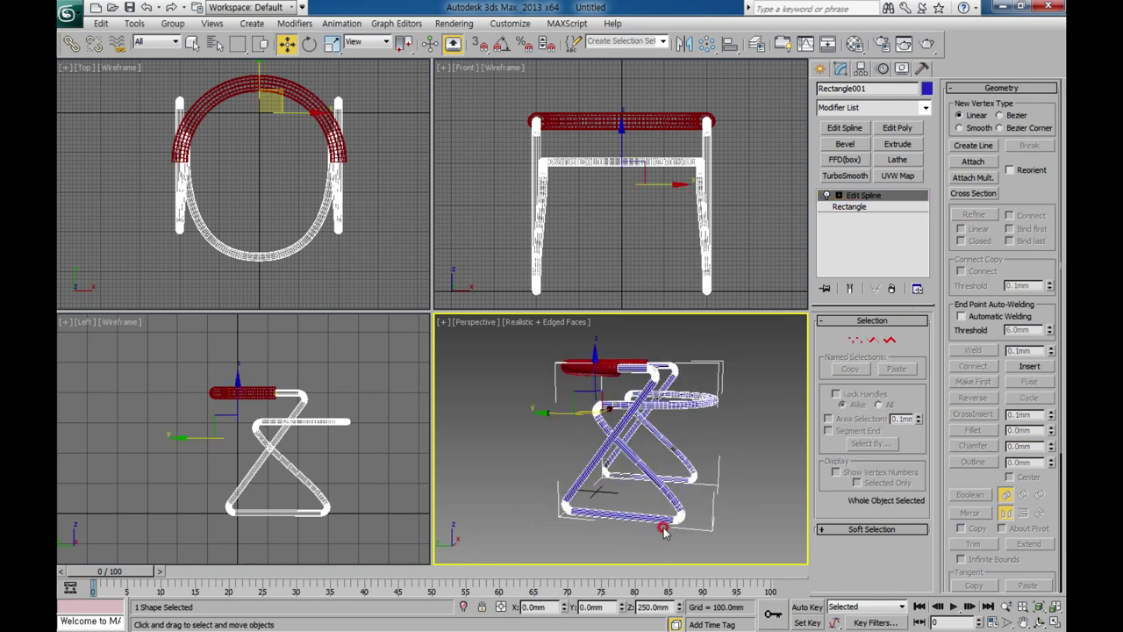
pyautogui.click(350, 269)
pyautogui.moveTo(673, 491)
pyautogui.keyDown('alt'); pyautogui.mouseDown(button='middle')
pyautogui.moveTo(649, 519)
pyautogui.moveTo(574, 413)
pyautogui.mouseUp(button='middle'); pyautogui.keyUp('alt')
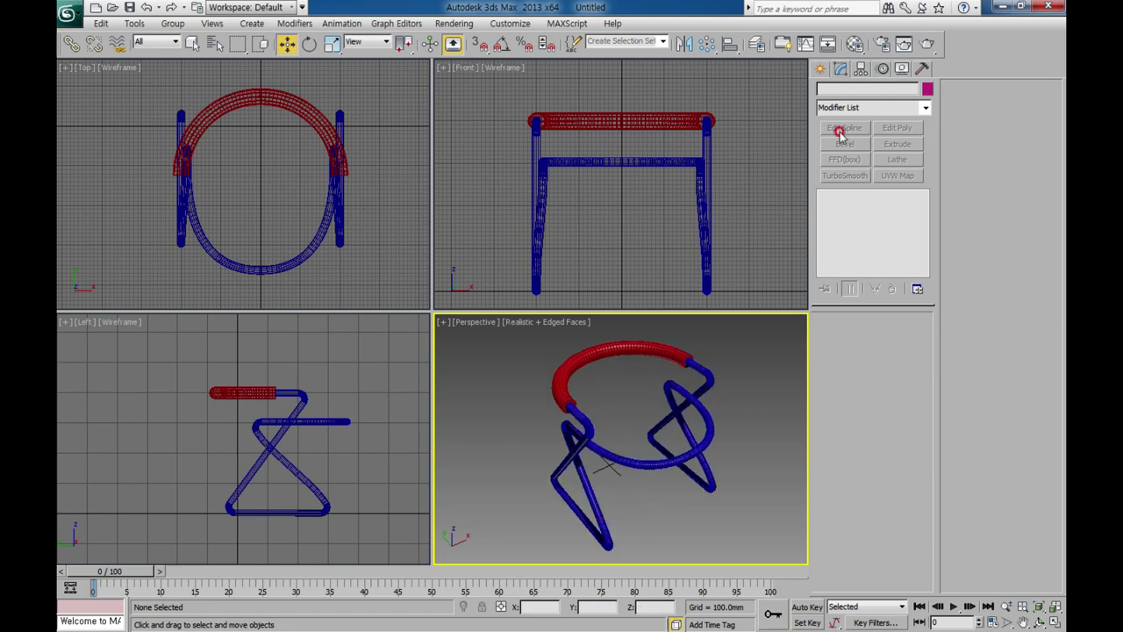
# Step: Draw a ChamferBox of about 367 × 347 × 62 mm with an 8.855 mm fillet in the Top view
pyautogui.click(818, 70)
pyautogui.click(825, 92)
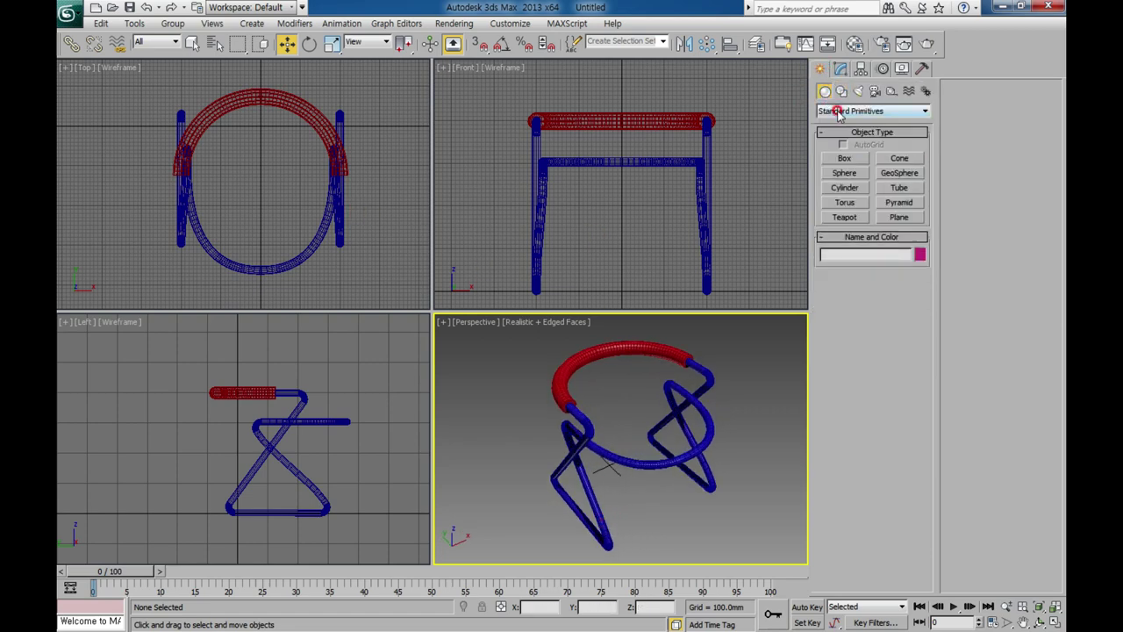
pyautogui.click(865, 112)
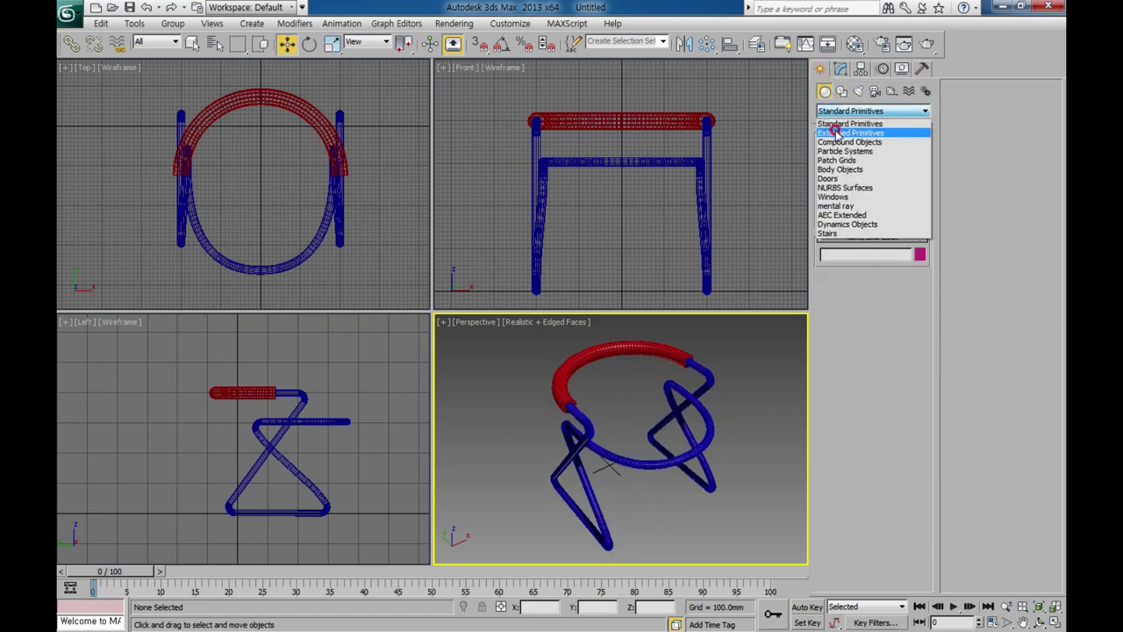
pyautogui.click(859, 126)
pyautogui.click(855, 173)
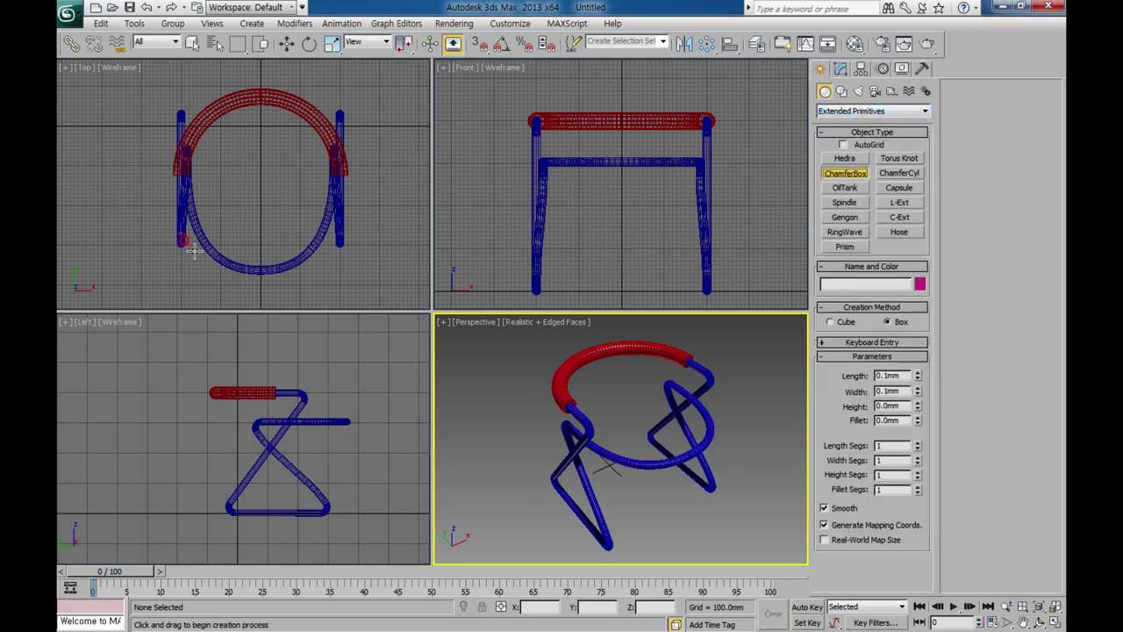
pyautogui.moveTo(191, 262); pyautogui.dragTo(330, 117)
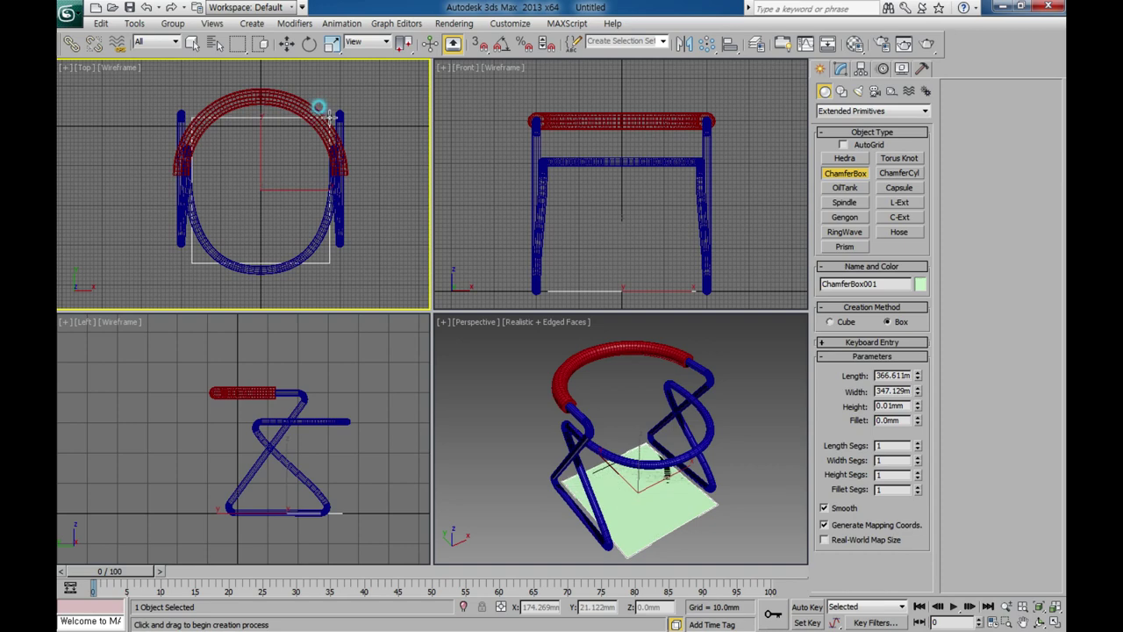
pyautogui.click(333, 91)
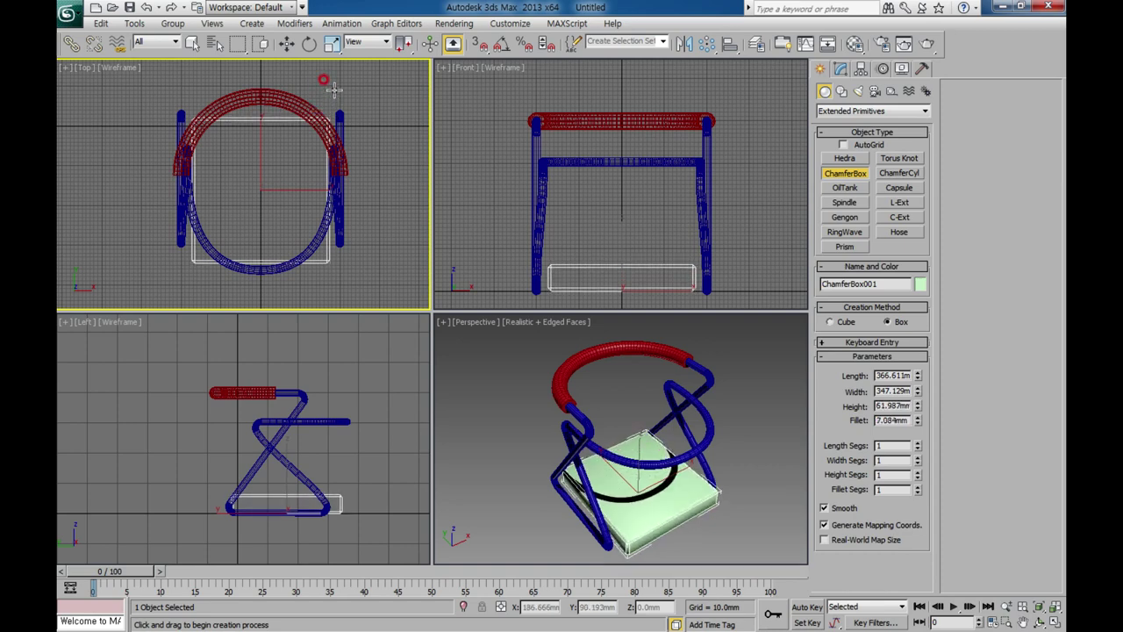
pyautogui.rightClick(733, 406)
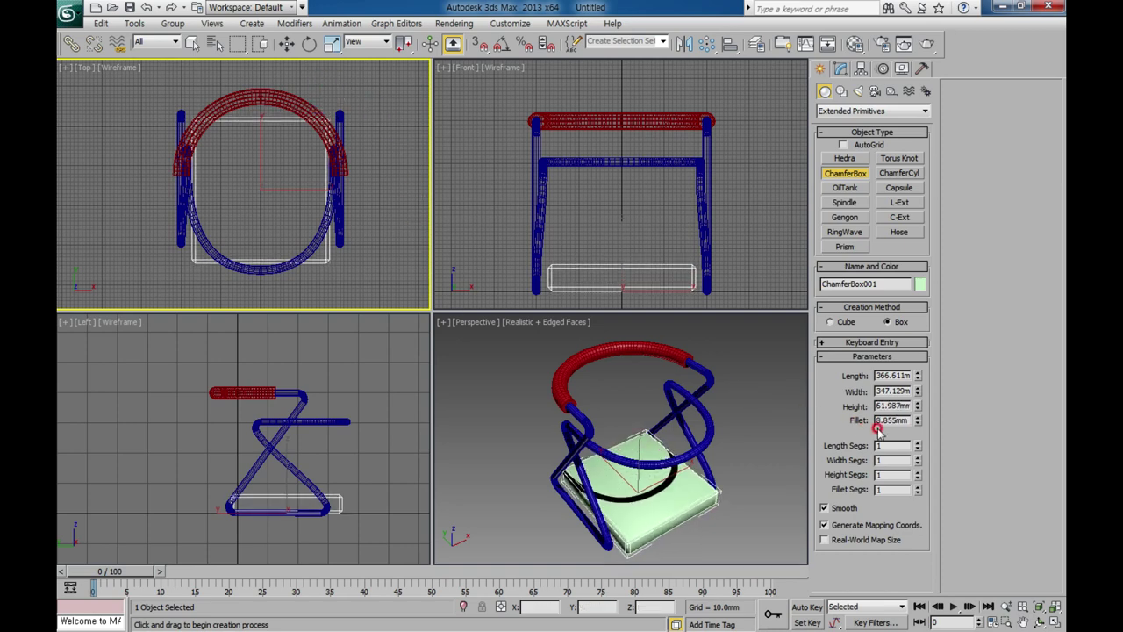
pyautogui.scroll(1, 298, 225)
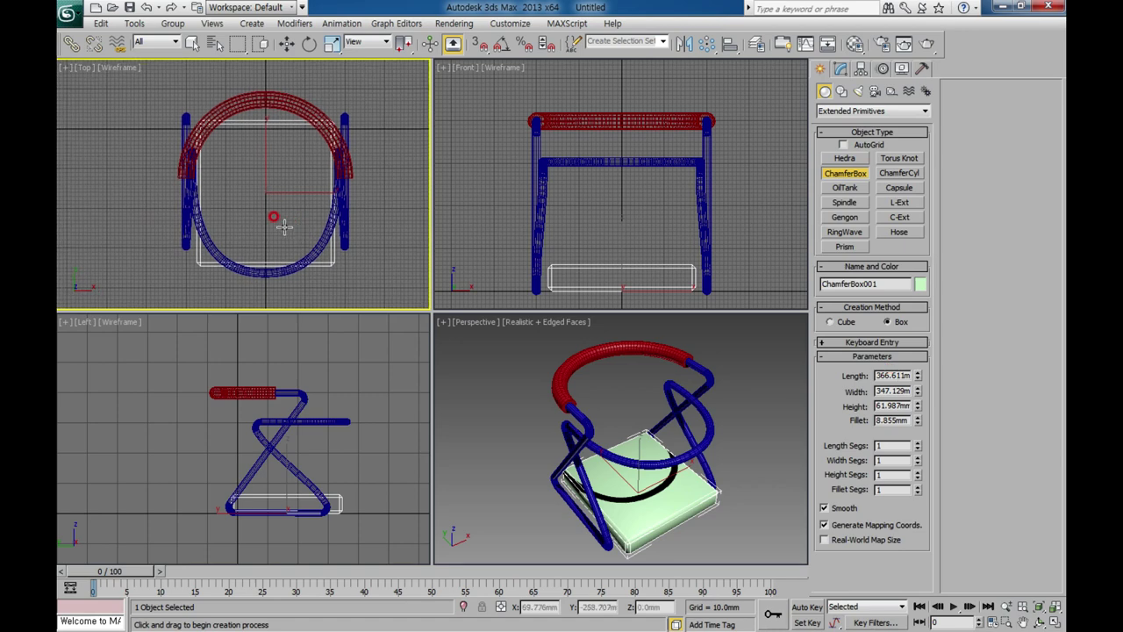
pyautogui.scroll(1, 283, 226)
pyautogui.scroll(1, 284, 211)
pyautogui.hotkey('alt', 'w')
pyautogui.scroll(-1, 462, 291)
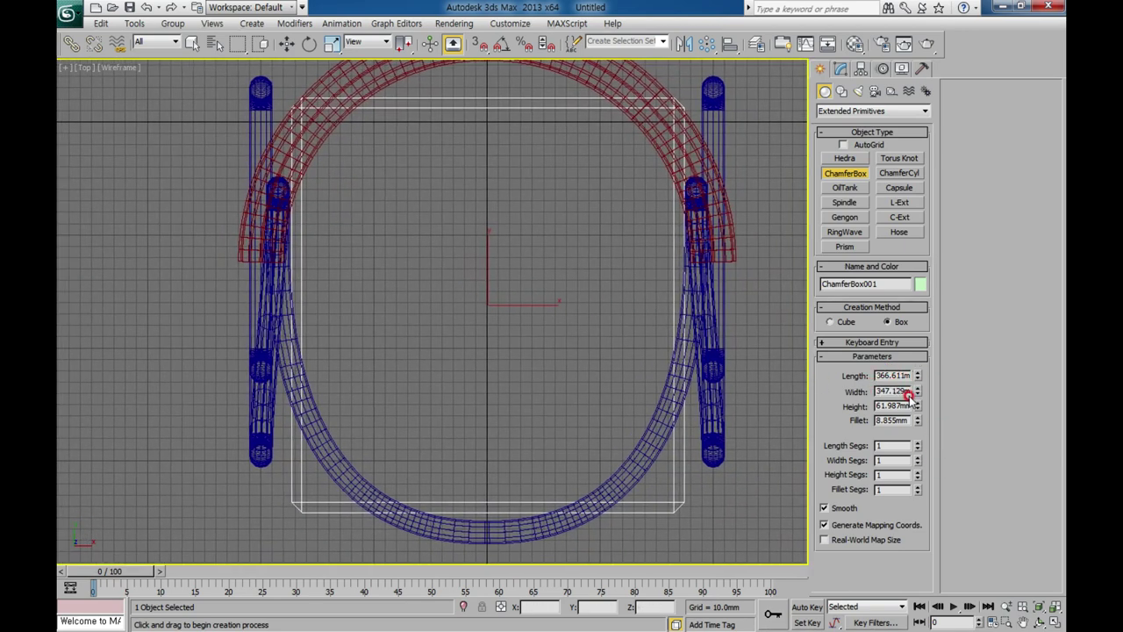
# Step: Set the chamfer box width to 357.543 mm, height 55 mm and fillet 10 mm
pyautogui.moveTo(918, 390); pyautogui.dragTo(918, 392)
pyautogui.moveTo(586, 309); pyautogui.dragTo(577, 284, button='middle')
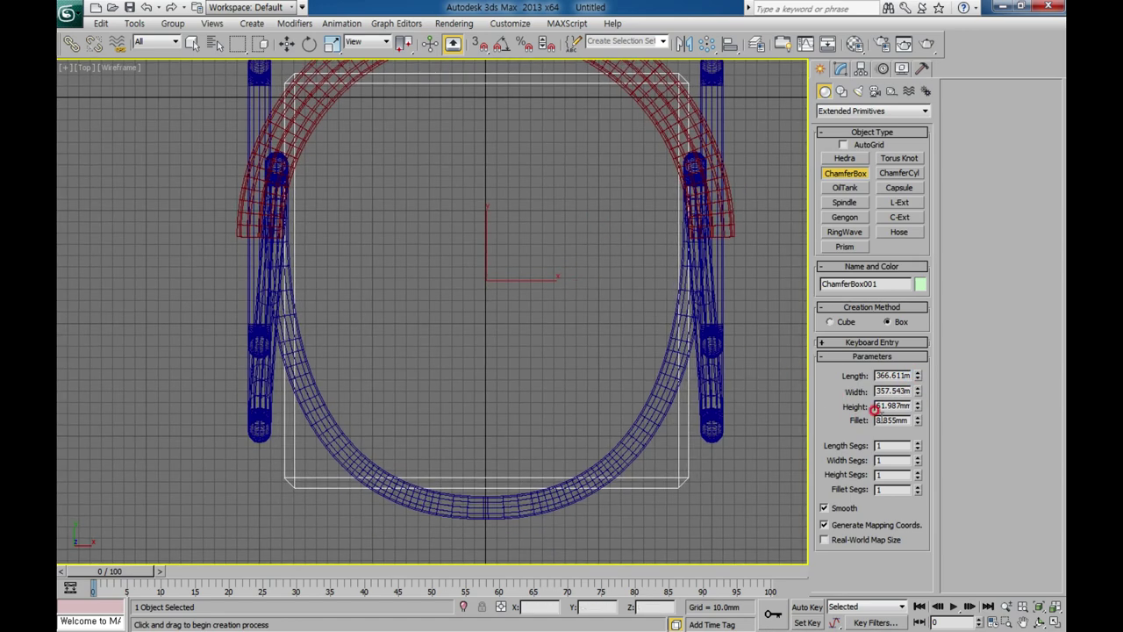
pyautogui.write('5.')
pyautogui.write('0')
pyautogui.write('10')
pyautogui.press('Return')
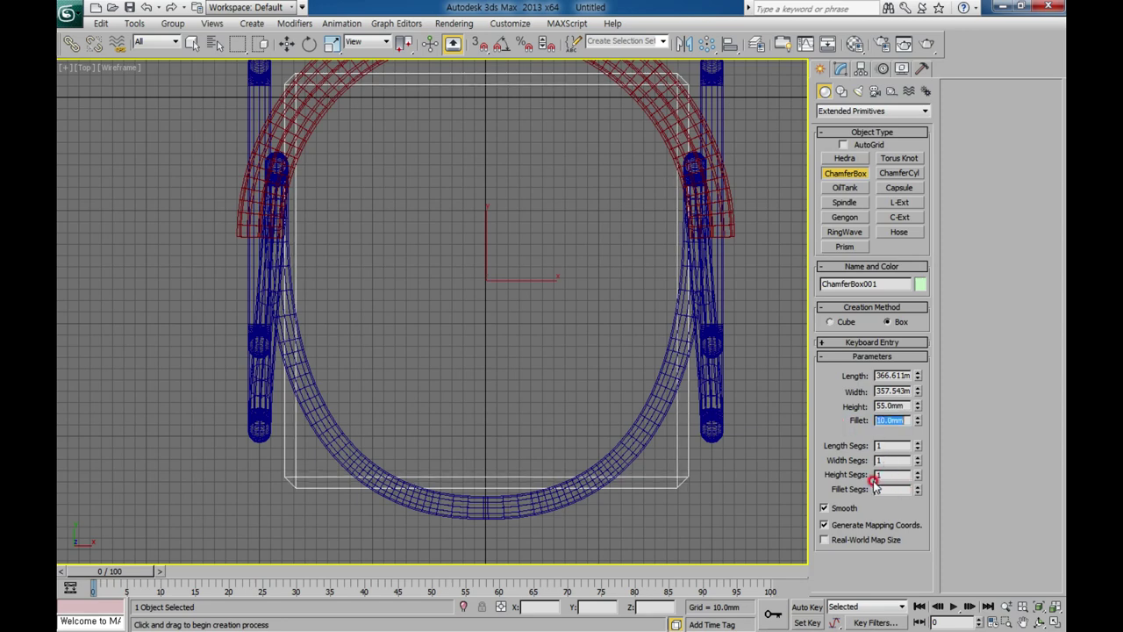
# Step: Give the chamfer box 5 fillet segments and 10 × 8 × 2 length/width/height segments
pyautogui.click(884, 489)
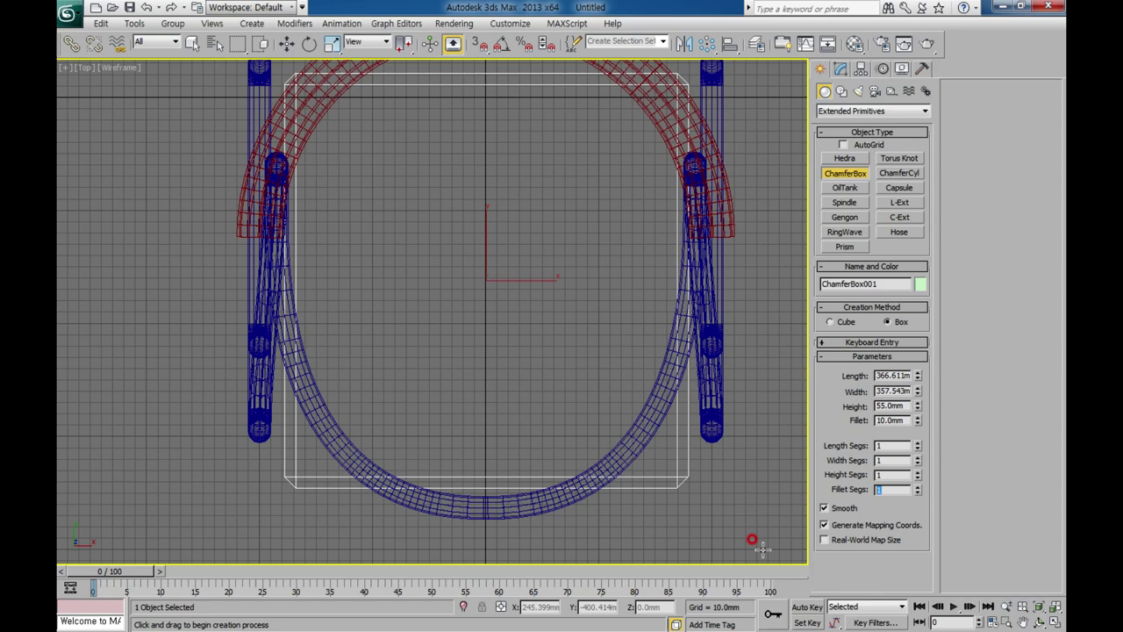
pyautogui.write('5')
pyautogui.press('Return')
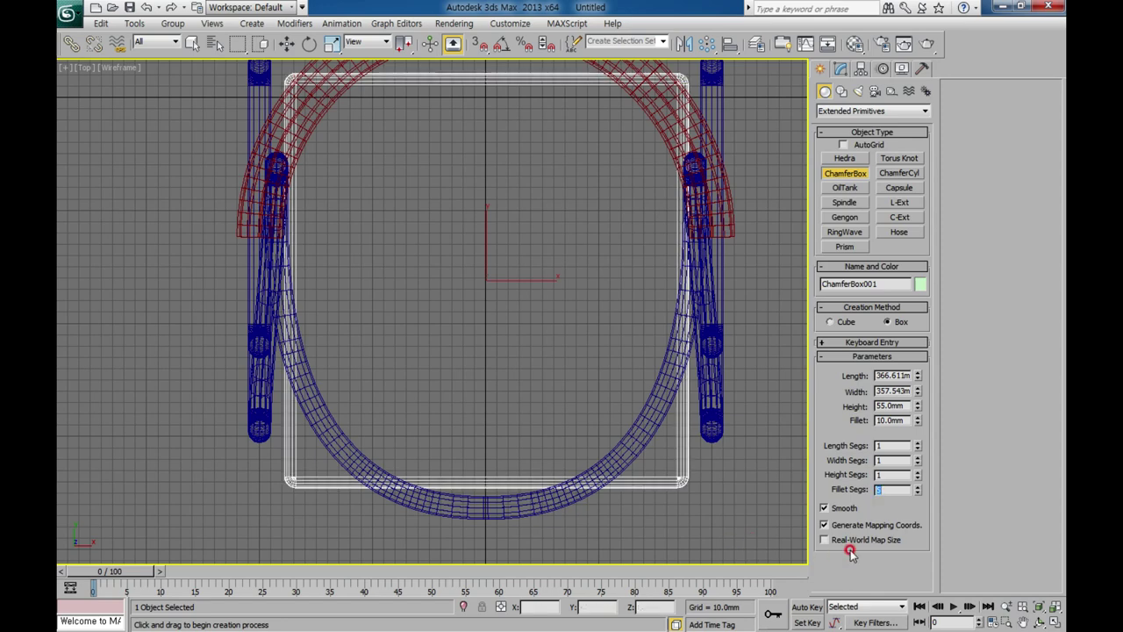
pyautogui.press('Tab')
pyautogui.write('8')
pyautogui.press('Tab')
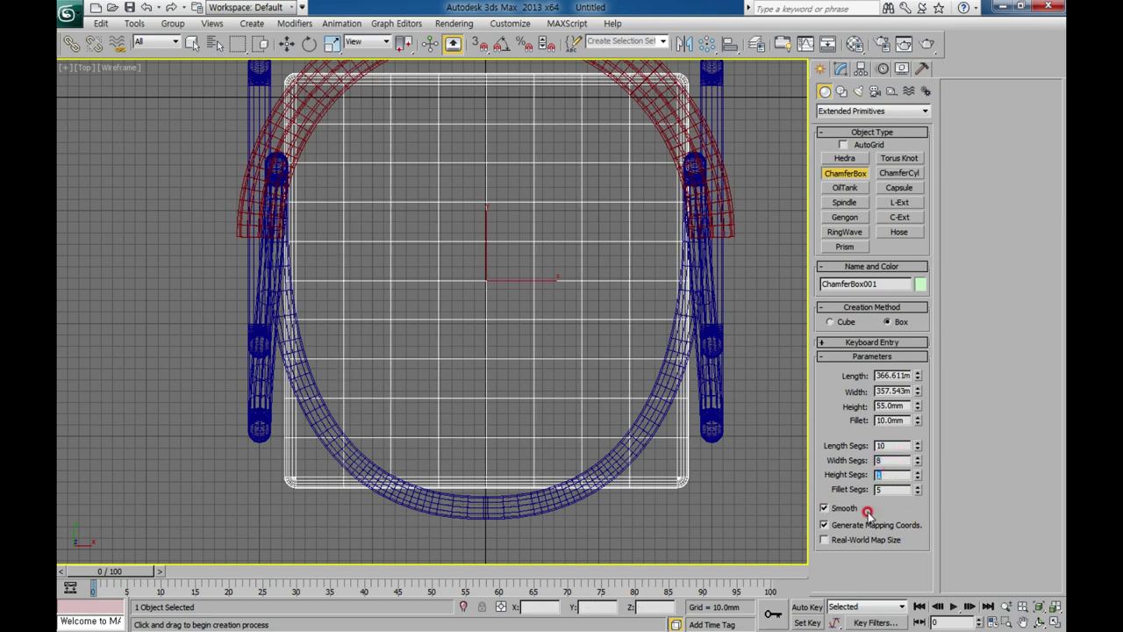
pyautogui.write('2')
pyautogui.moveTo(588, 377); pyautogui.dragTo(578, 393, button='middle')
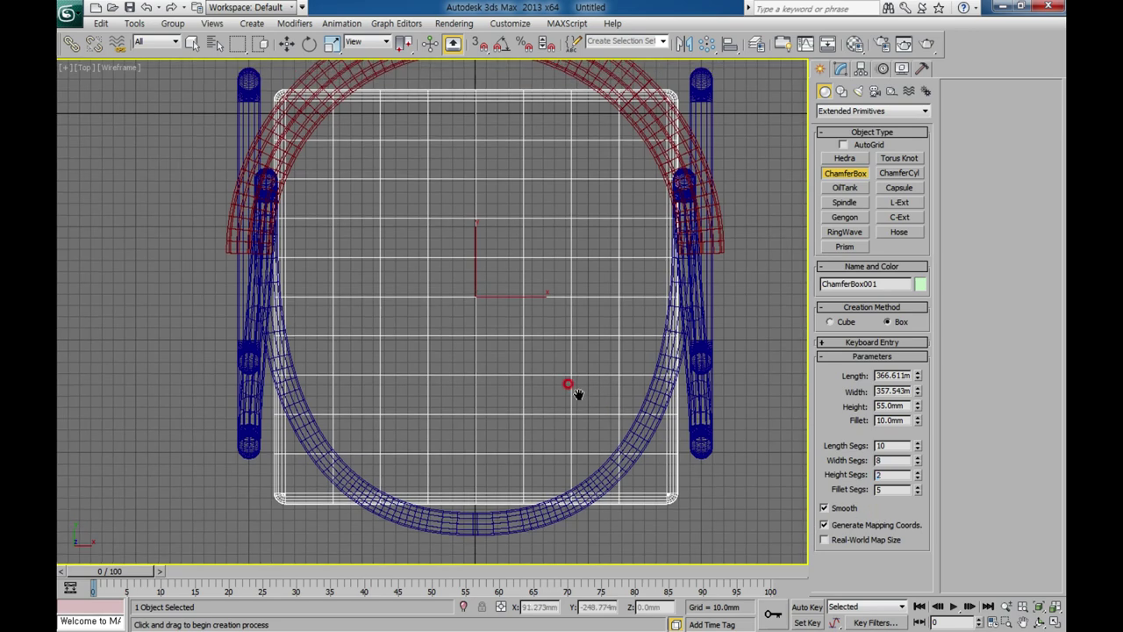
pyautogui.hotkey('alt', 'w')
pyautogui.moveTo(698, 507); pyautogui.dragTo(693, 463, button='middle')
pyautogui.click(278, 467)
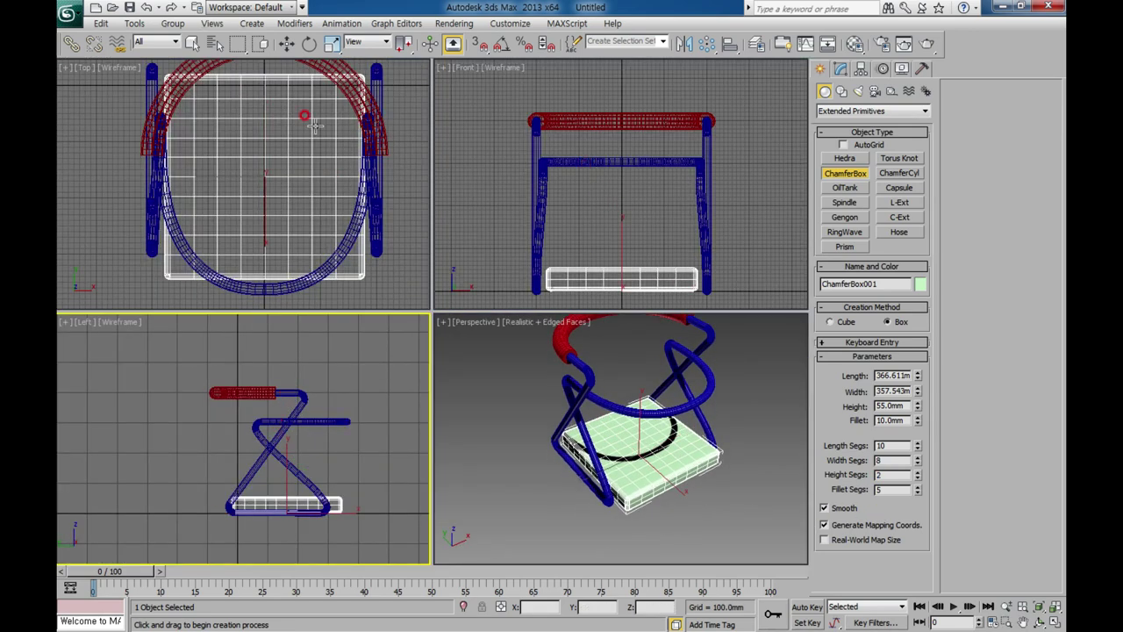
# Step: Move ChamferBox001 up along Z to about 278 mm, into the frame's seat
pyautogui.click(287, 43)
pyautogui.moveTo(288, 446); pyautogui.dragTo(299, 370)
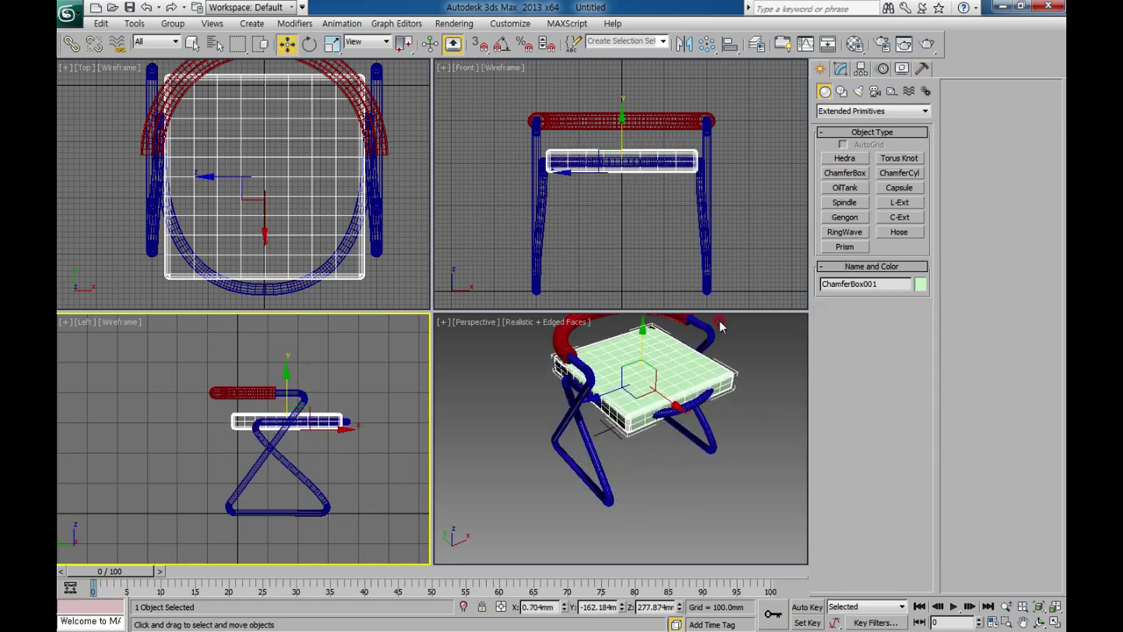
pyautogui.keyDown('alt'); pyautogui.moveTo(693, 424); pyautogui.dragTo(671, 445, button='middle'); pyautogui.keyUp('alt')
pyautogui.moveTo(361, 237)
pyautogui.mouseDown(button='middle')
pyautogui.moveTo(359, 247)
pyautogui.moveTo(314, 211)
pyautogui.mouseUp(button='middle')
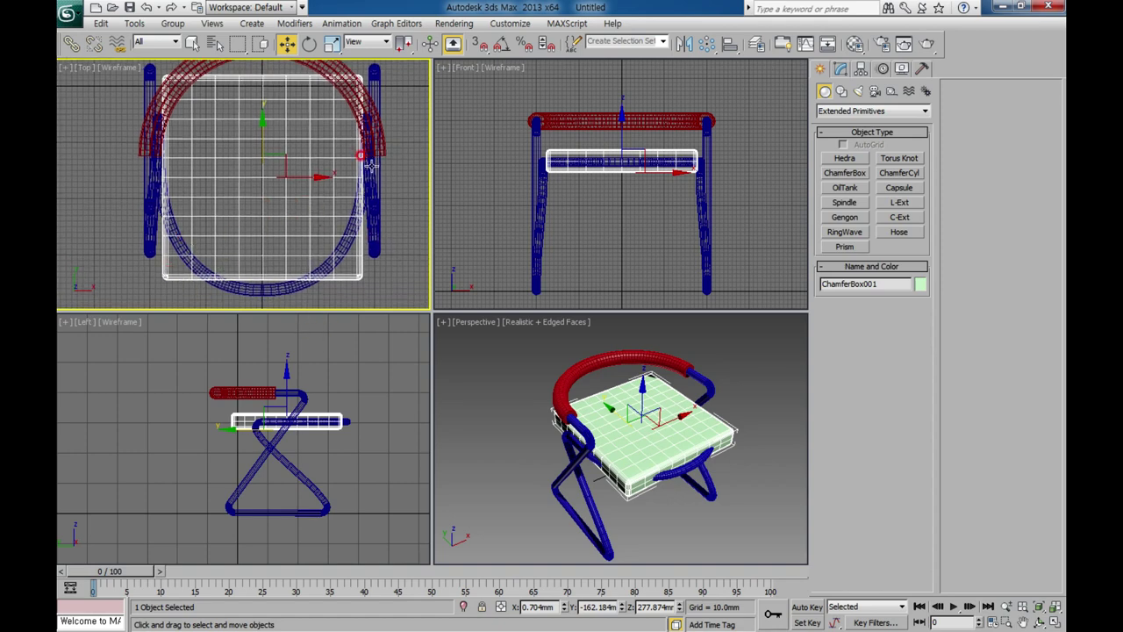
pyautogui.hotkey('alt', 'w')
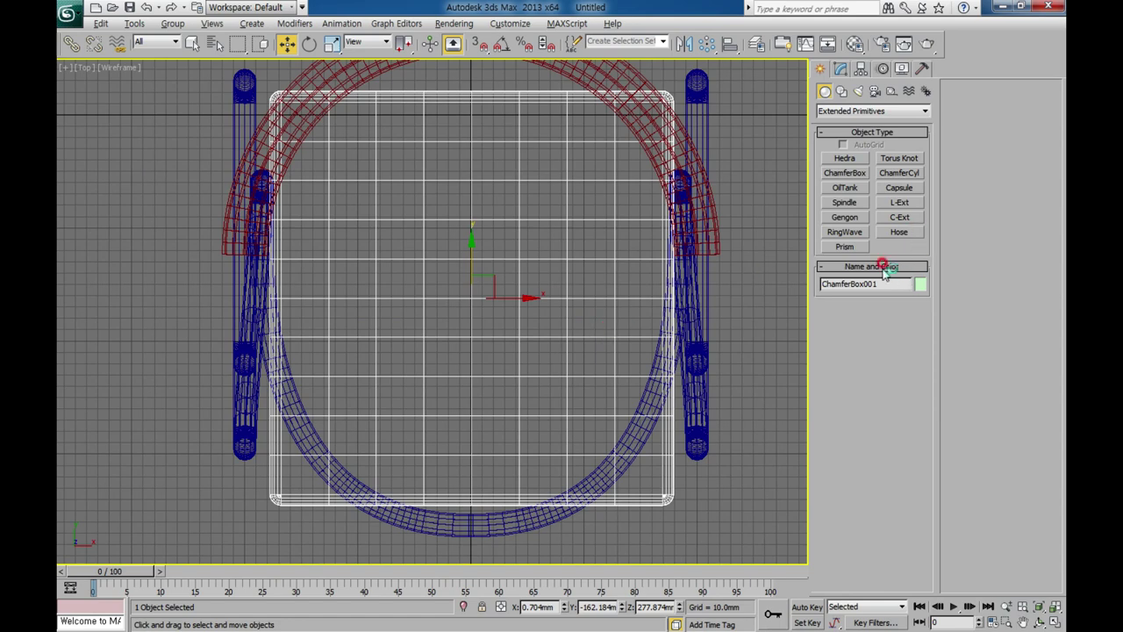
# Step: Apply an FFD(box) 4x4x4 modifier to ChamferBox001 and enter its Control Points level
pyautogui.click(842, 70)
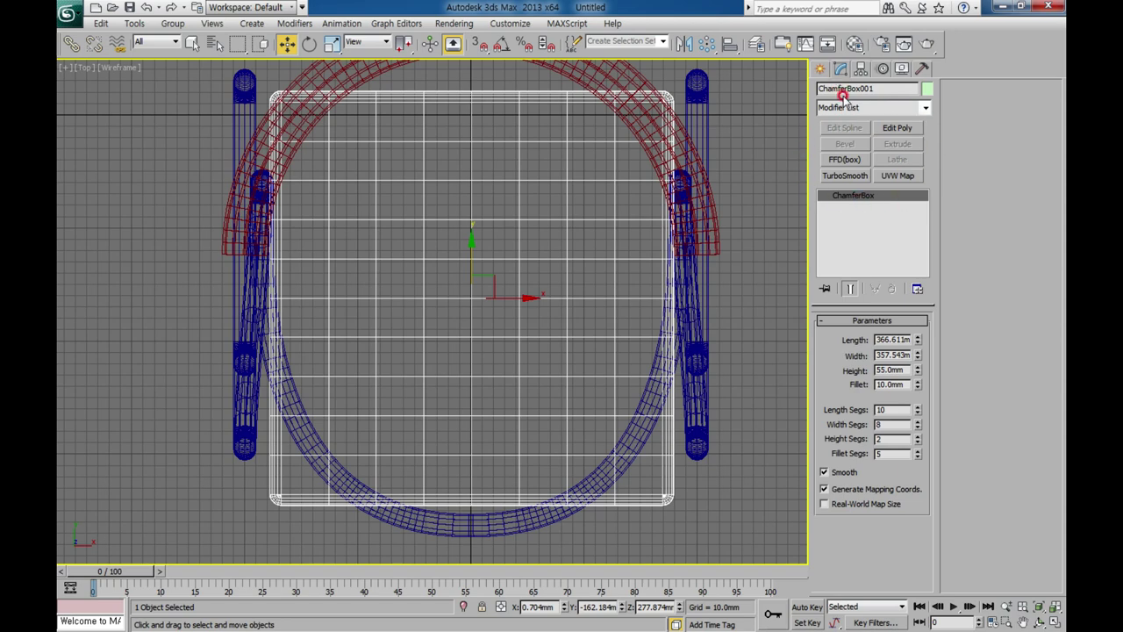
pyautogui.click(872, 107)
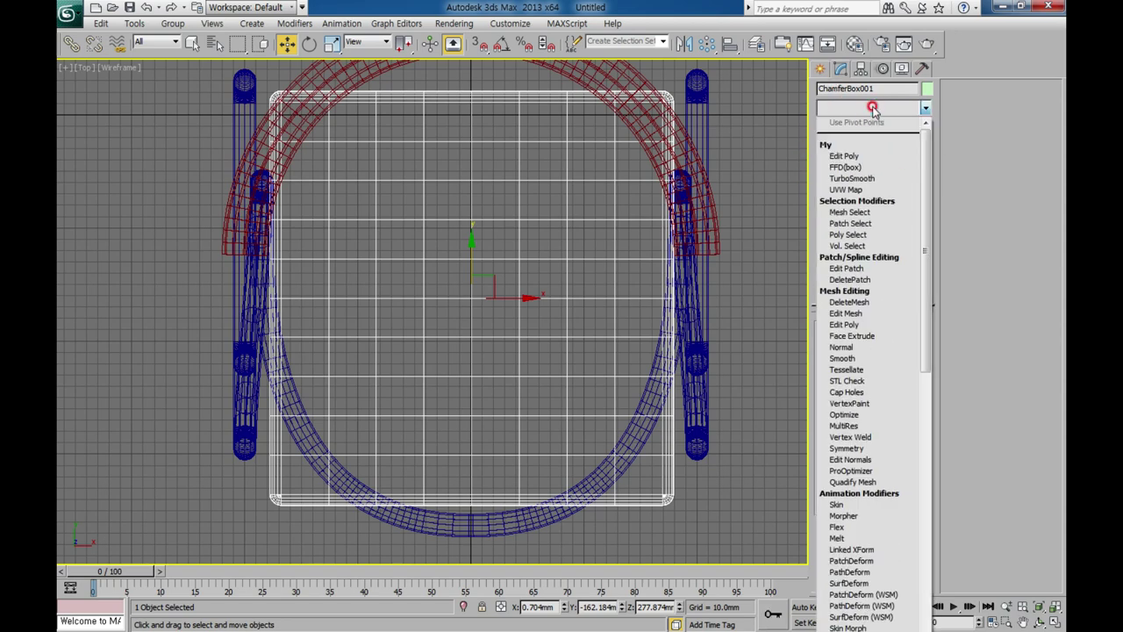
pyautogui.click(874, 108)
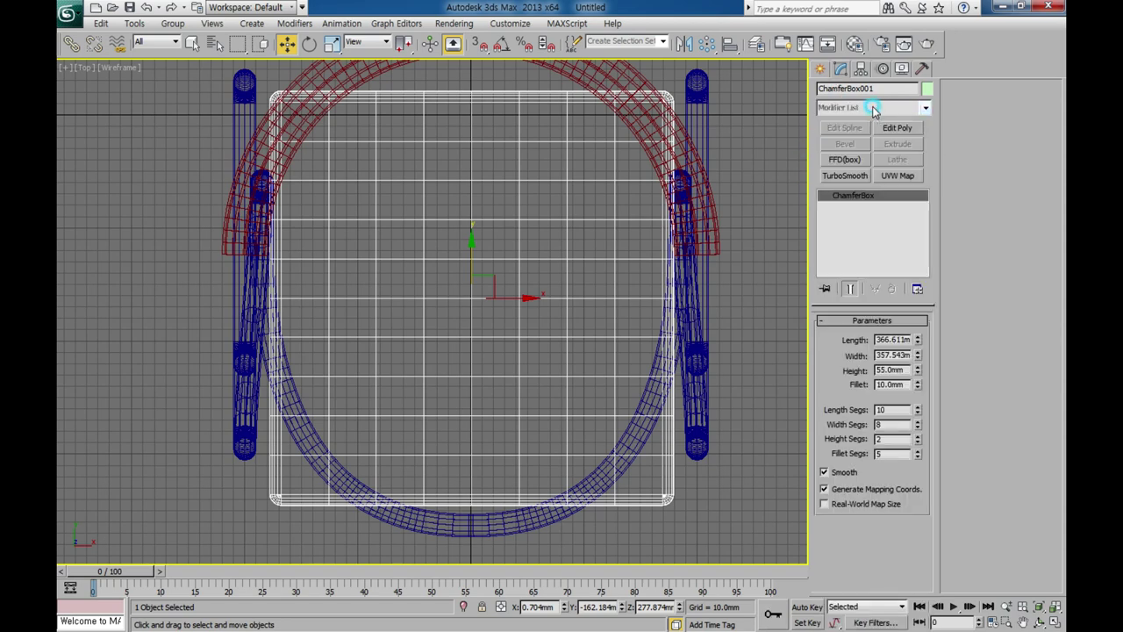
pyautogui.click(844, 160)
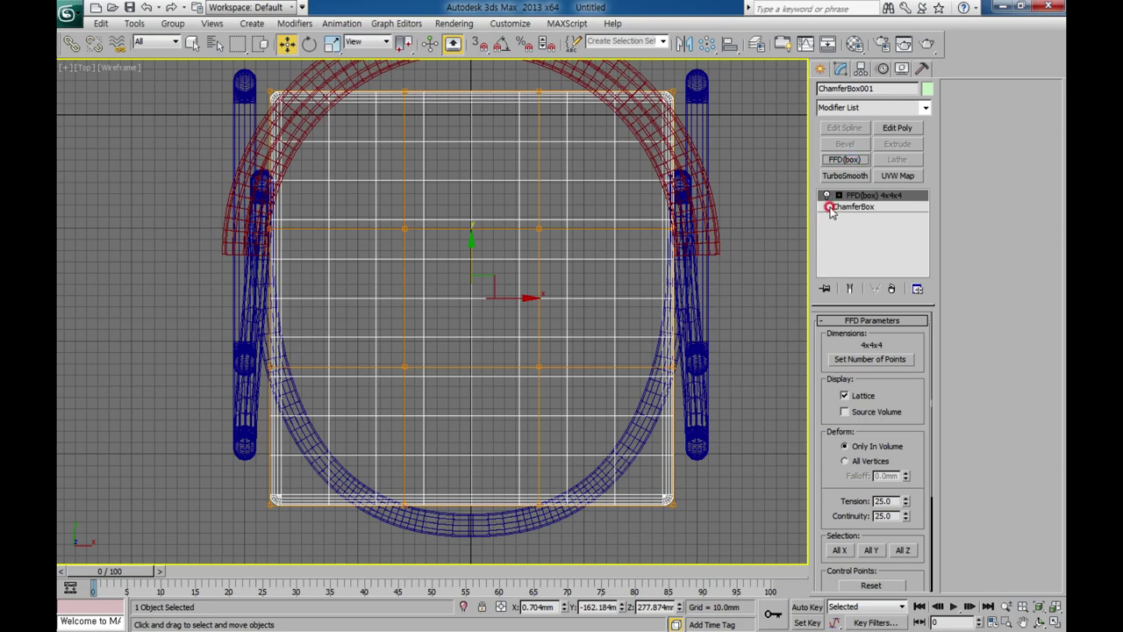
pyautogui.click(838, 196)
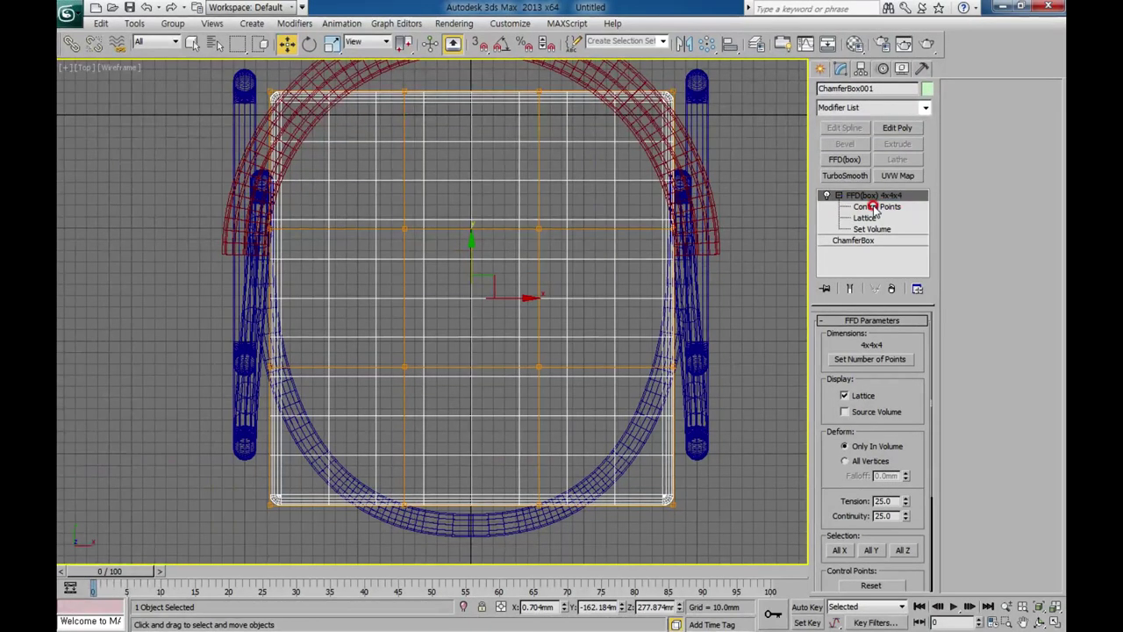
pyautogui.click(875, 207)
# Step: Scale the lattice's bottom row of control points inward to narrow the seat's front
pyautogui.moveTo(250, 532); pyautogui.dragTo(316, 465)
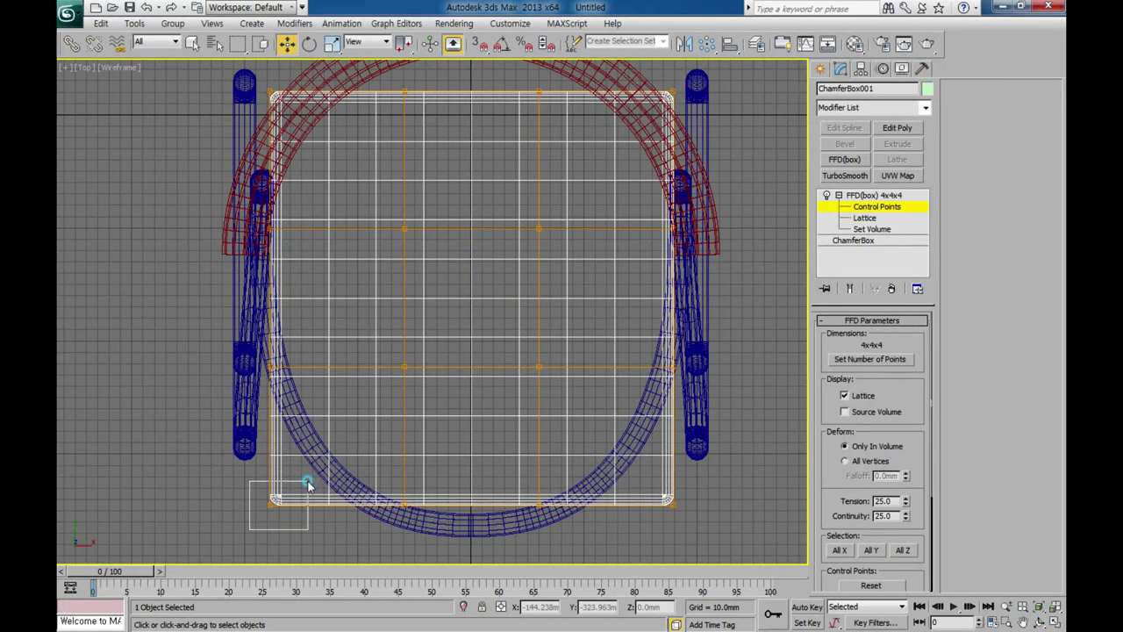
pyautogui.keyDown('ctrl'); pyautogui.moveTo(654, 533); pyautogui.dragTo(697, 491); pyautogui.keyUp('ctrl')
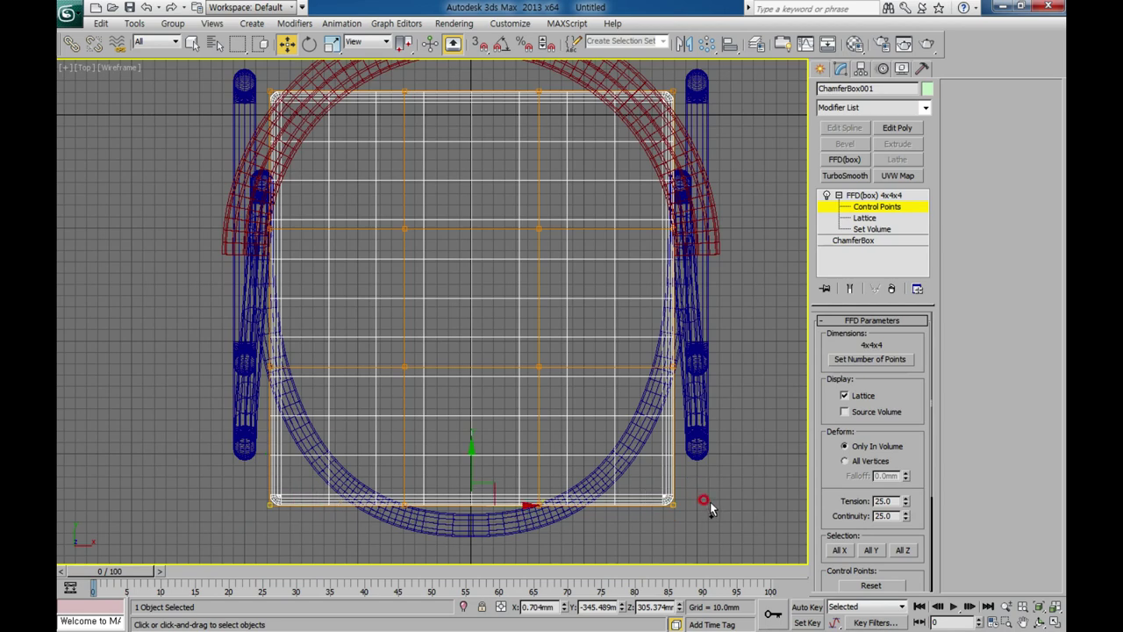
pyautogui.click(333, 46)
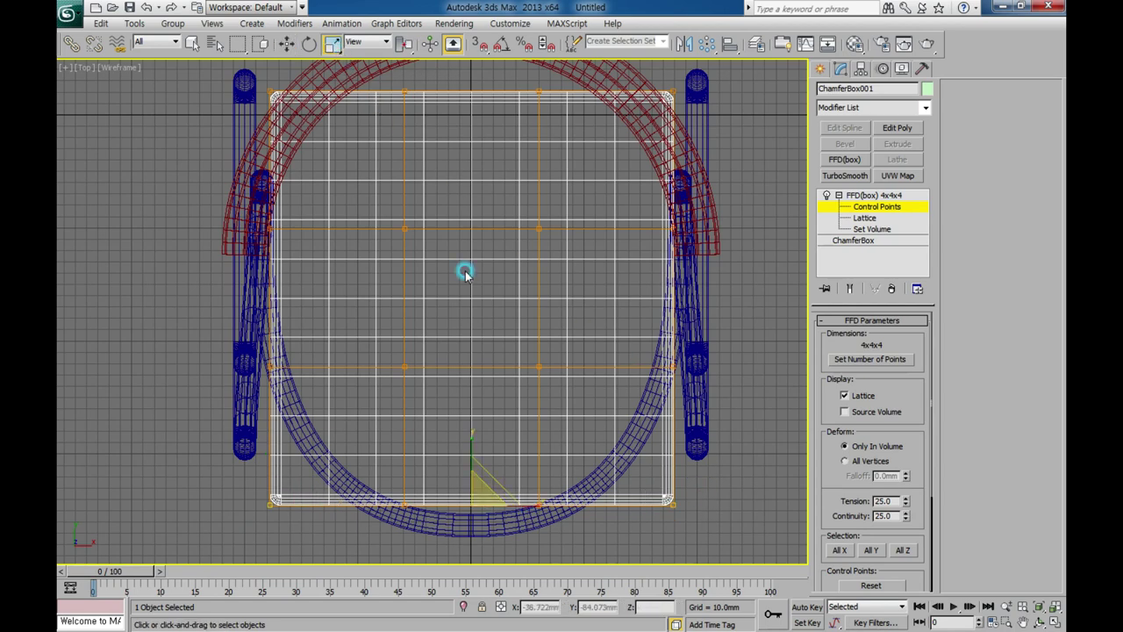
pyautogui.moveTo(514, 494); pyautogui.dragTo(489, 501)
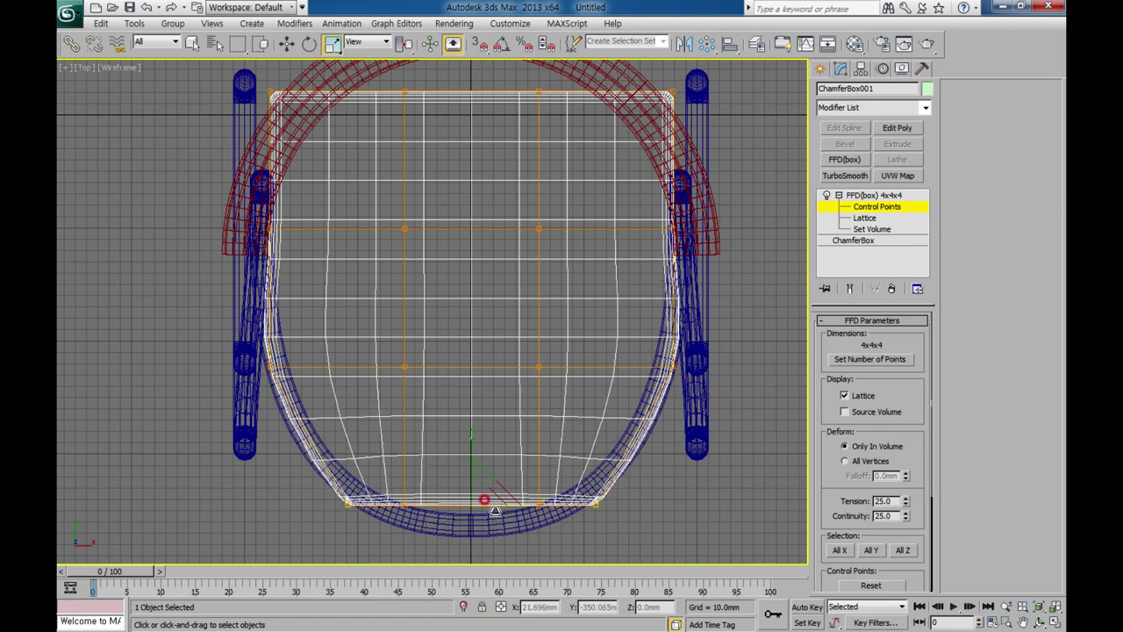
pyautogui.moveTo(299, 534); pyautogui.dragTo(653, 482)
pyautogui.moveTo(518, 499); pyautogui.dragTo(502, 494)
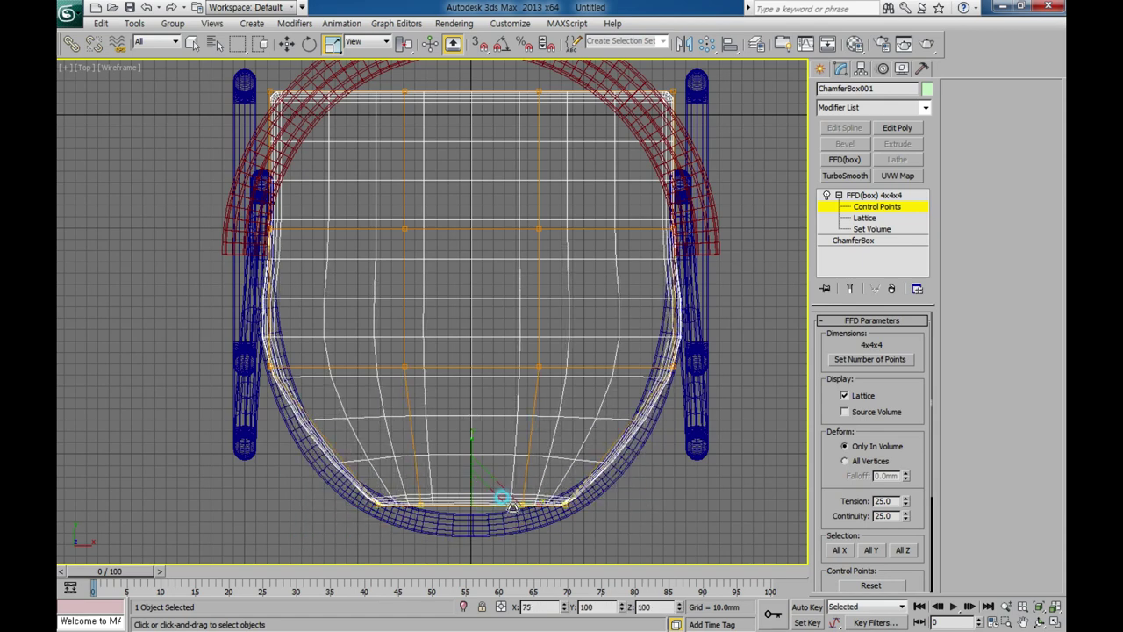
# Step: Pull the bottom-middle and lower control points down so the cushion hugs the curved frame
pyautogui.click(487, 545)
pyautogui.click(287, 43)
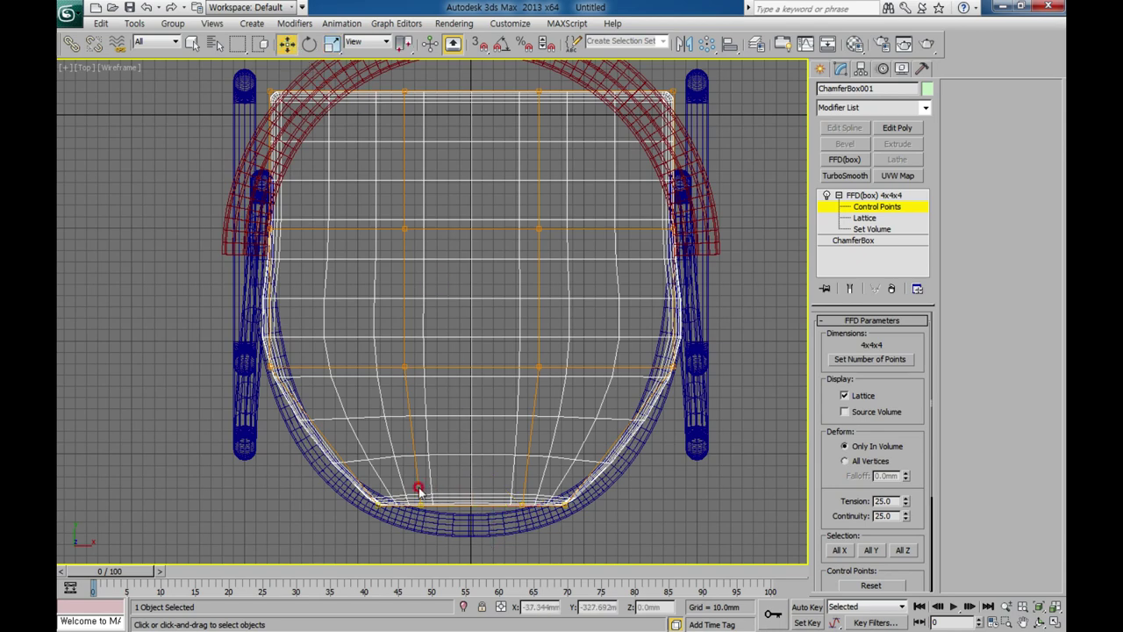
pyautogui.moveTo(435, 498); pyautogui.dragTo(546, 534)
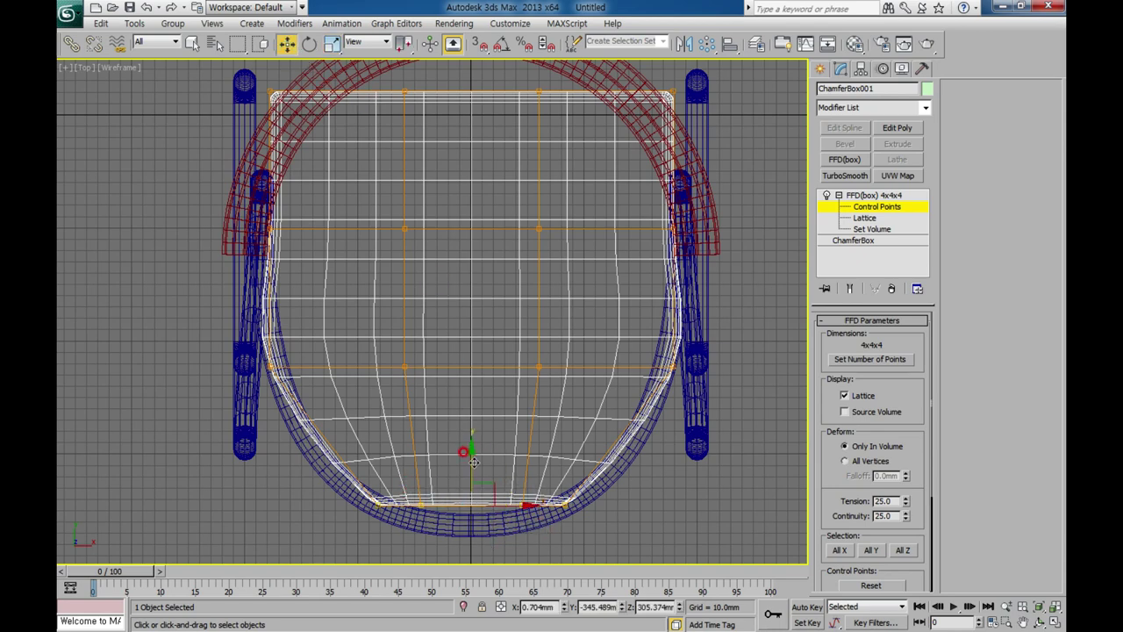
pyautogui.moveTo(473, 462); pyautogui.dragTo(483, 542)
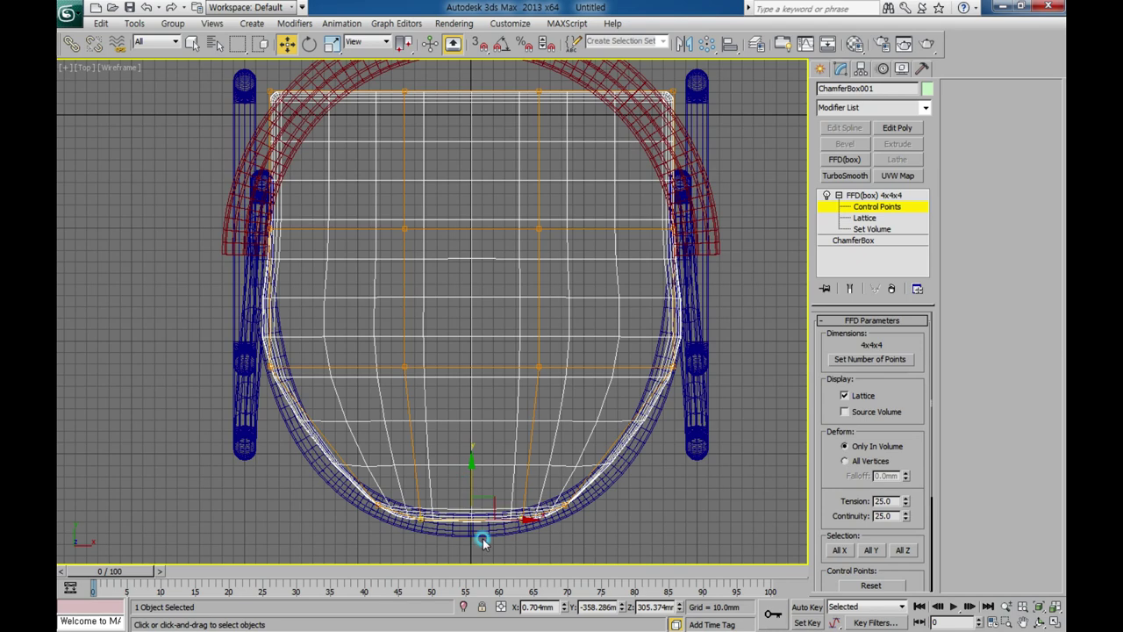
pyautogui.moveTo(366, 534)
pyautogui.mouseDown()
pyautogui.moveTo(399, 493)
pyautogui.moveTo(377, 496)
pyautogui.mouseUp()
pyautogui.click(545, 527)
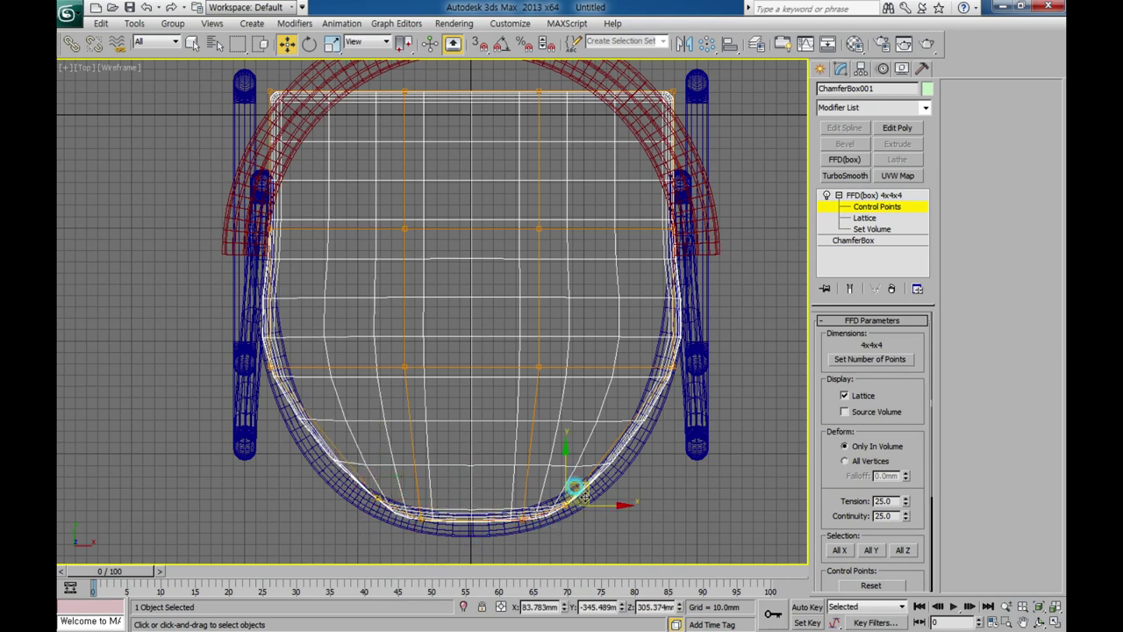
pyautogui.moveTo(562, 479); pyautogui.dragTo(567, 468)
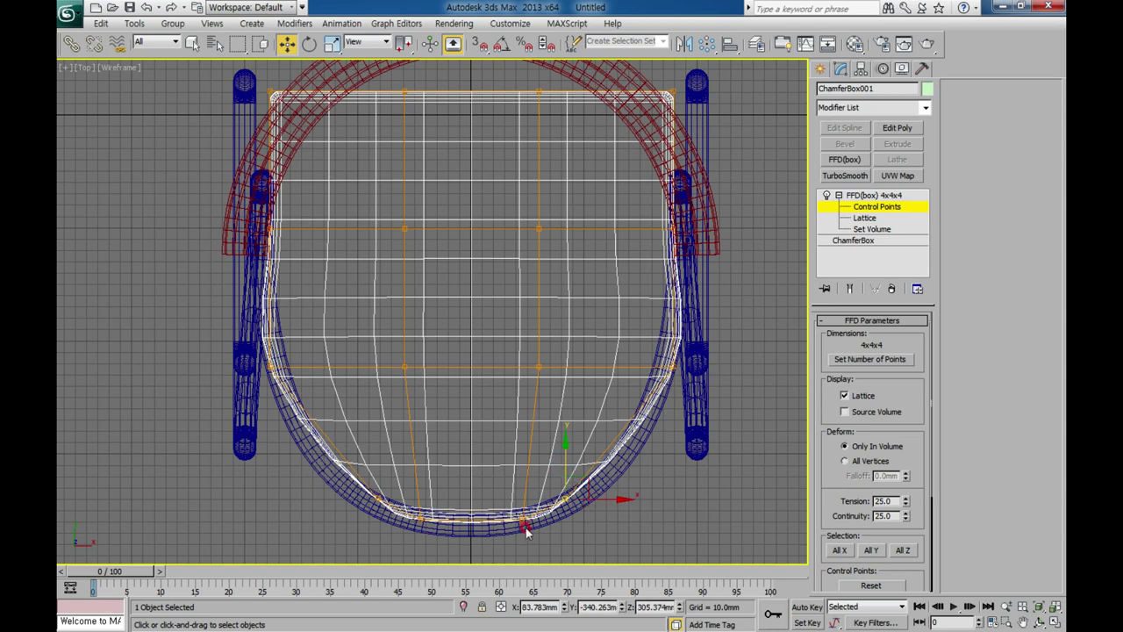
pyautogui.click(530, 518)
pyautogui.moveTo(523, 507); pyautogui.dragTo(523, 503)
pyautogui.click(404, 517)
pyautogui.click(420, 518)
pyautogui.moveTo(409, 484); pyautogui.dragTo(409, 481)
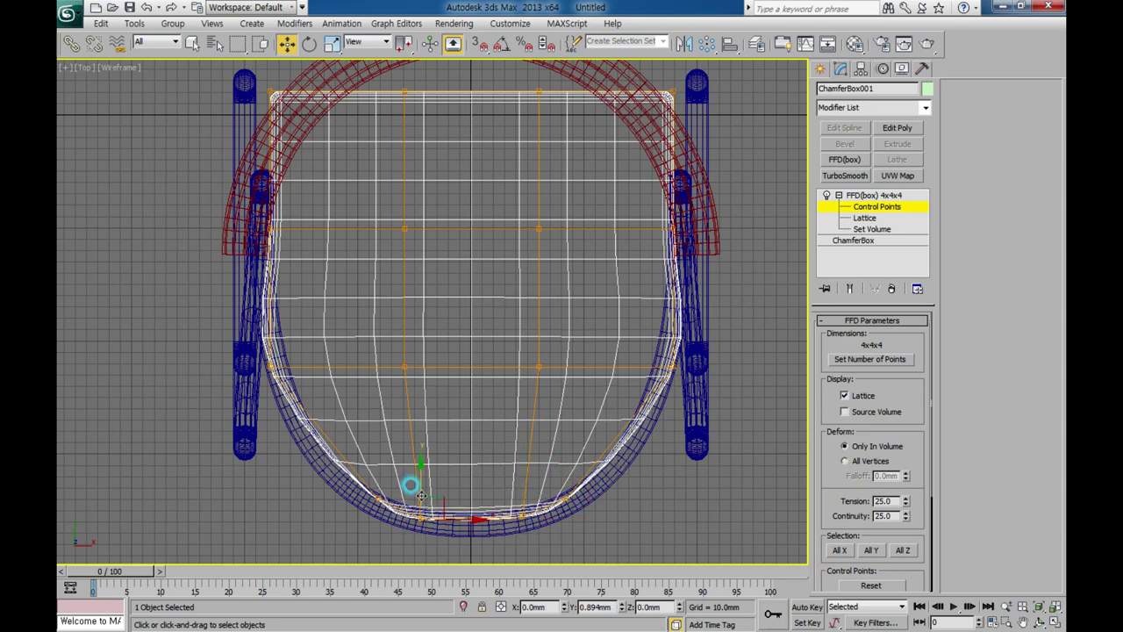
pyautogui.click(362, 435)
# Step: Narrow the middle row of control points to 96% and the top row to about 85%
pyautogui.moveTo(241, 386); pyautogui.dragTo(706, 350)
pyautogui.click(332, 43)
pyautogui.moveTo(514, 358); pyautogui.dragTo(524, 364)
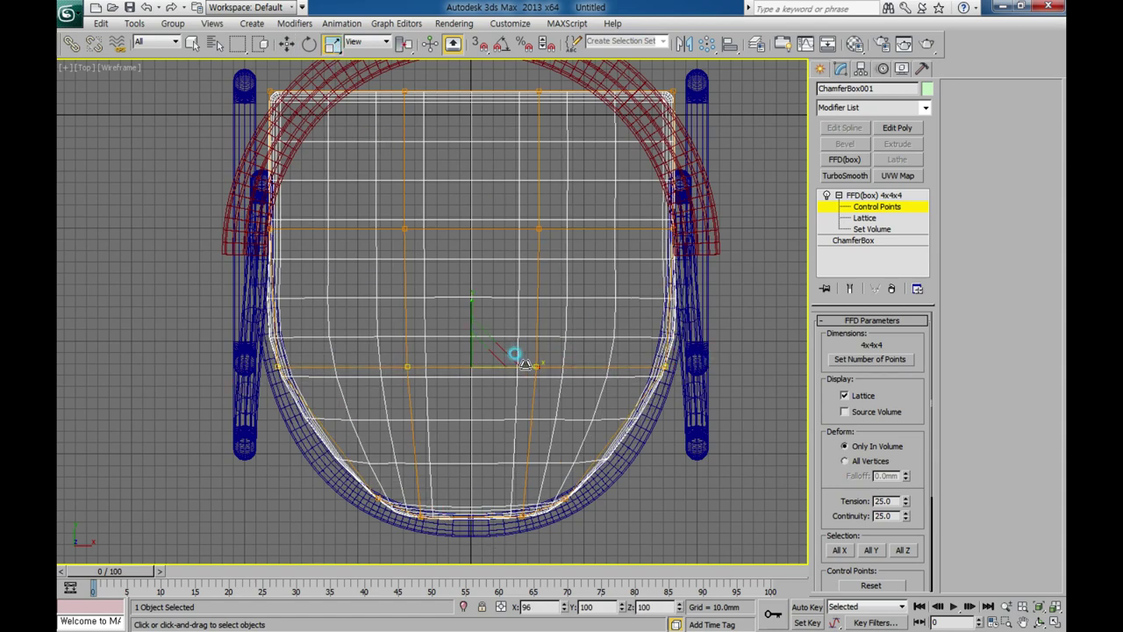
pyautogui.moveTo(359, 134); pyautogui.dragTo(322, 149, button='middle')
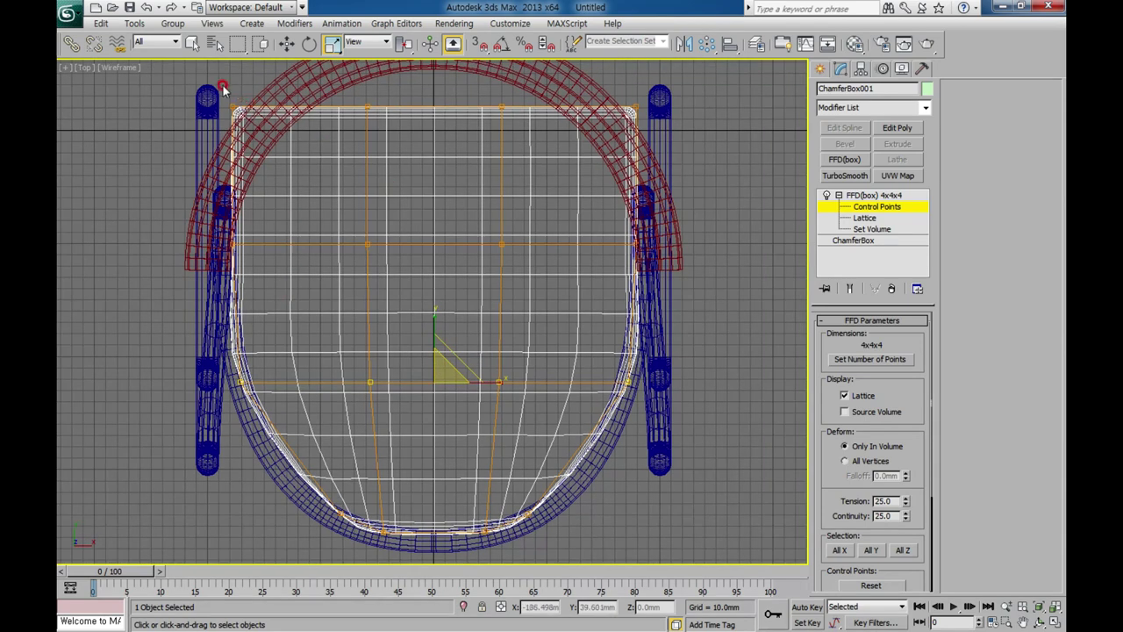
pyautogui.moveTo(223, 88); pyautogui.dragTo(672, 160)
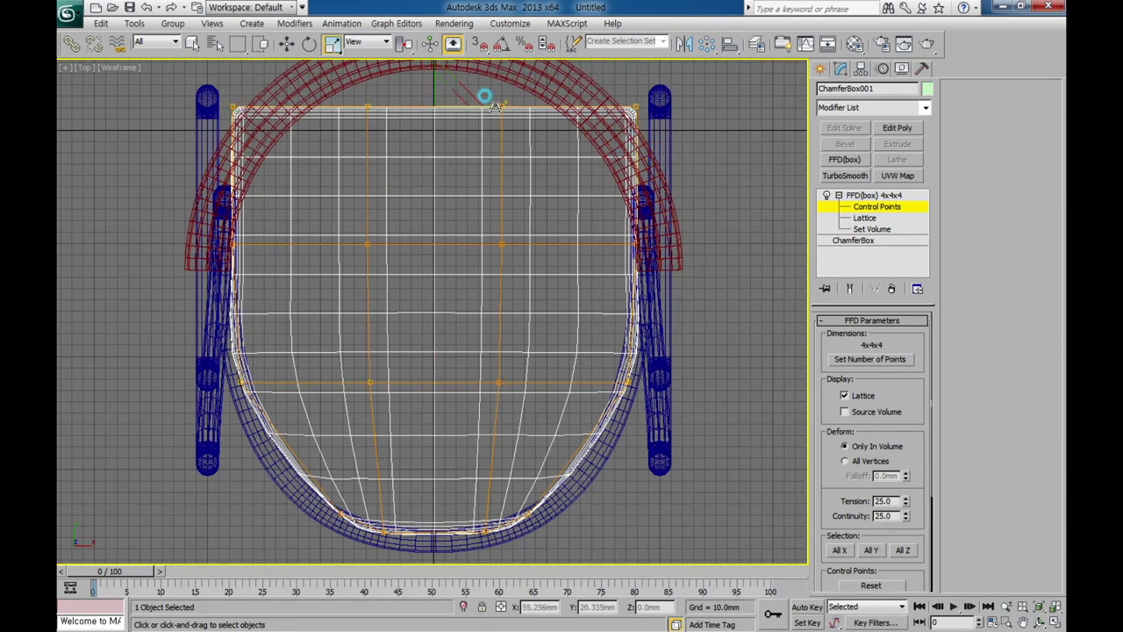
pyautogui.moveTo(495, 105); pyautogui.dragTo(488, 104)
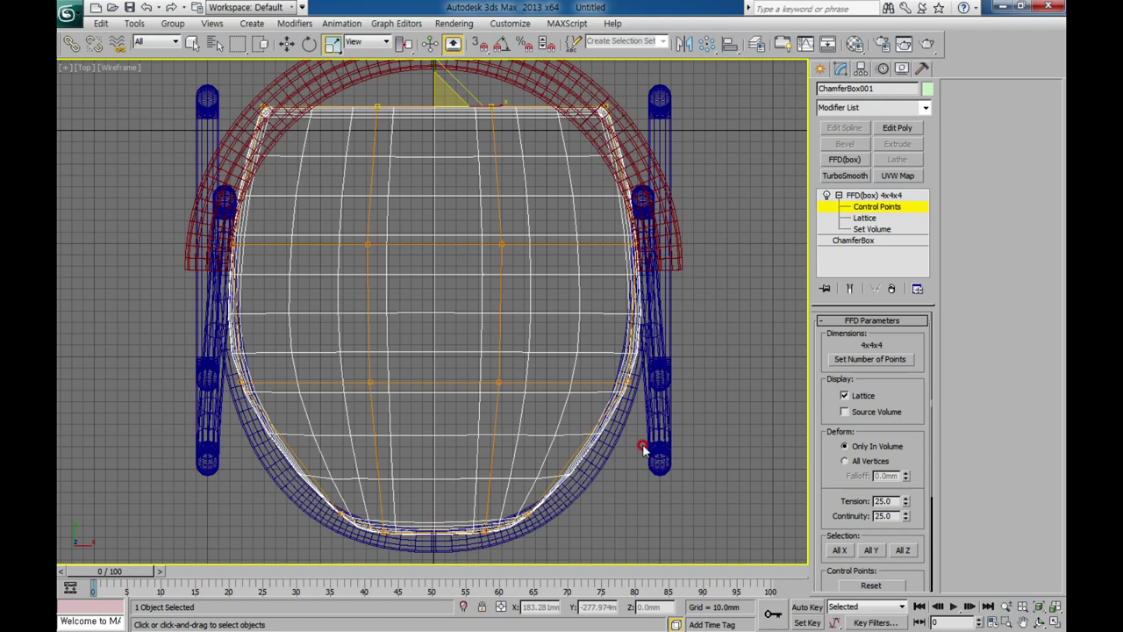
pyautogui.moveTo(642, 457); pyautogui.dragTo(654, 418, button='middle')
pyautogui.hotkey('alt', 'w')
pyautogui.moveTo(643, 475)
pyautogui.keyDown('alt'); pyautogui.mouseDown(button='middle')
pyautogui.moveTo(593, 537)
pyautogui.moveTo(608, 528)
pyautogui.mouseUp(button='middle'); pyautogui.keyUp('alt')
# Step: Move the middle row of FFD control points toward the cushion's front
pyautogui.scroll(2, 310, 250)
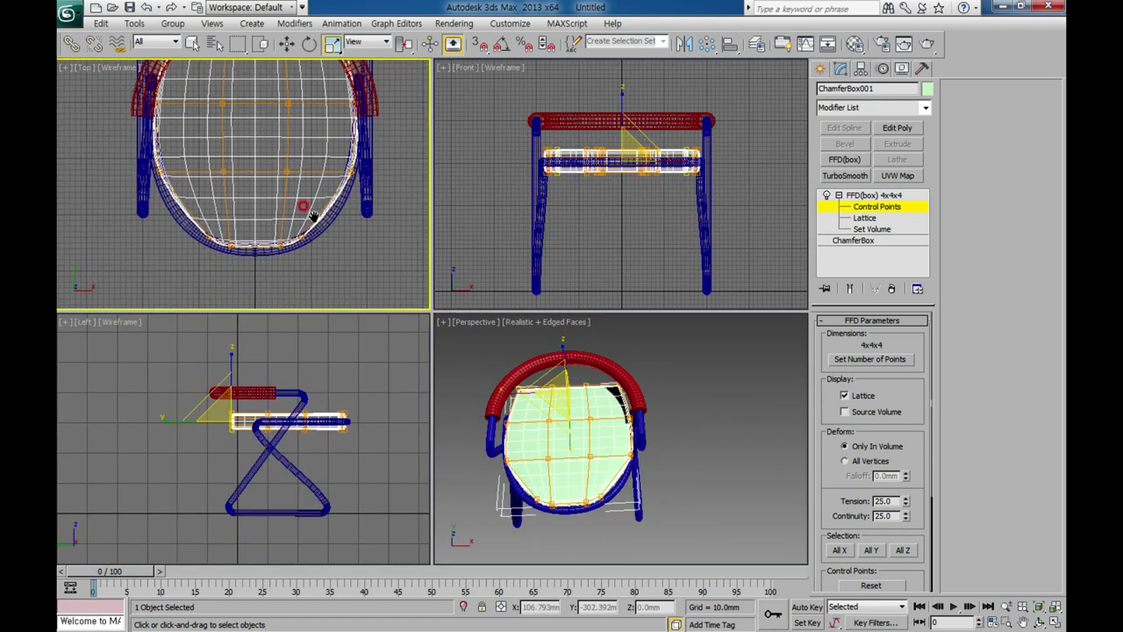
pyautogui.scroll(1, 281, 253)
pyautogui.scroll(1, 248, 254)
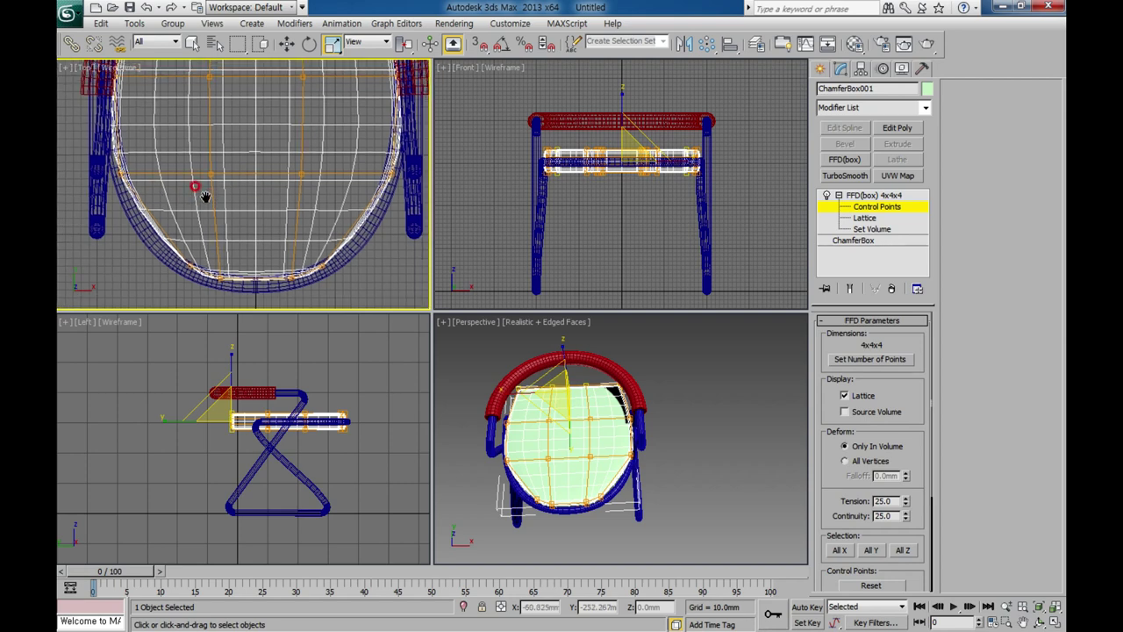
pyautogui.scroll(-2, 224, 176)
pyautogui.moveTo(120, 189); pyautogui.dragTo(381, 161)
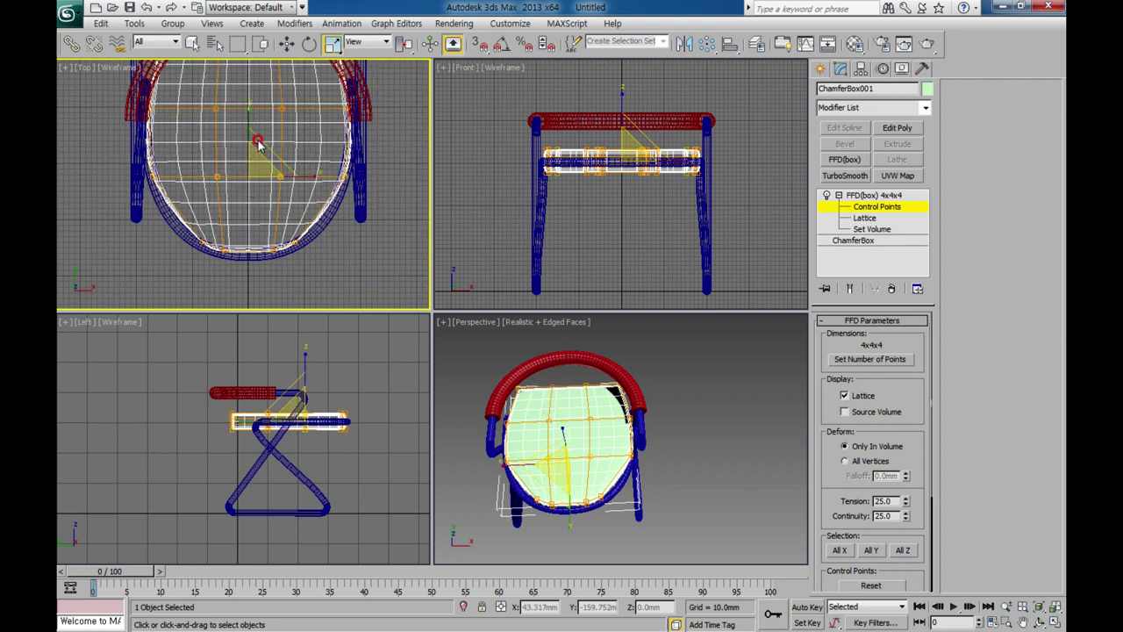
pyautogui.click(287, 43)
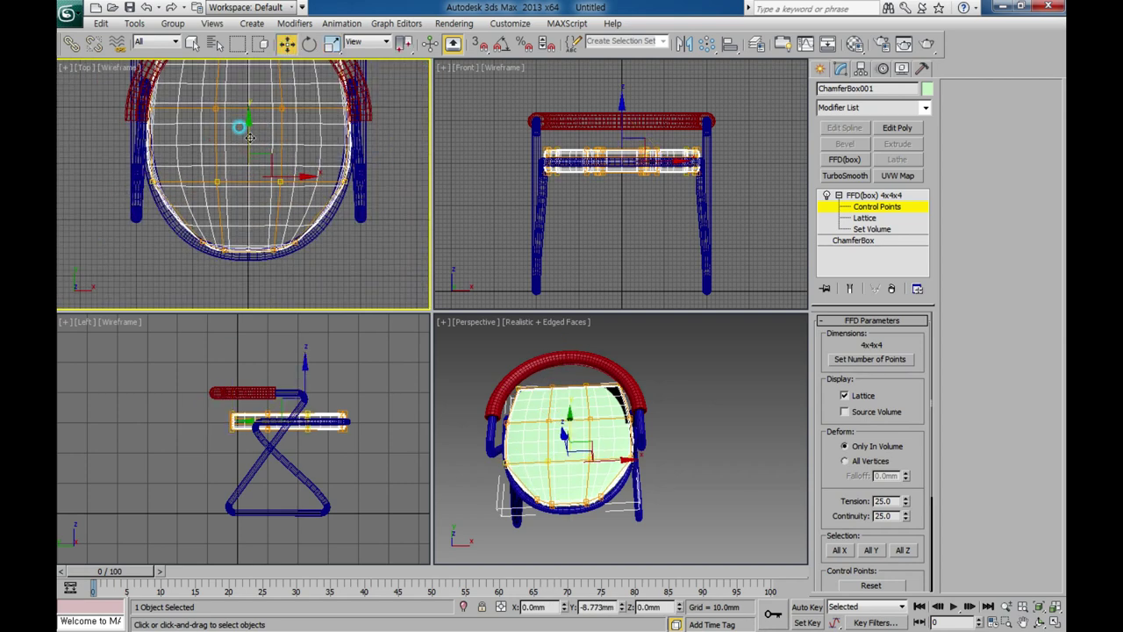
pyautogui.moveTo(250, 131); pyautogui.dragTo(250, 154)
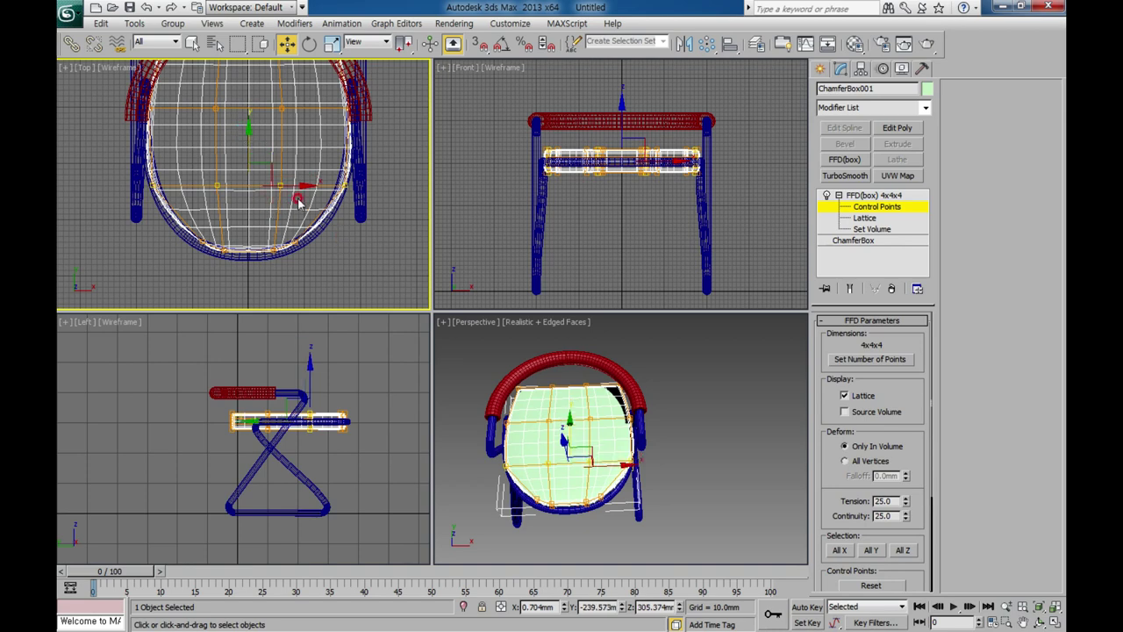
# Step: Select lower lattice control points, then orbit the Perspective view to check the rounded seat
pyautogui.click(325, 46)
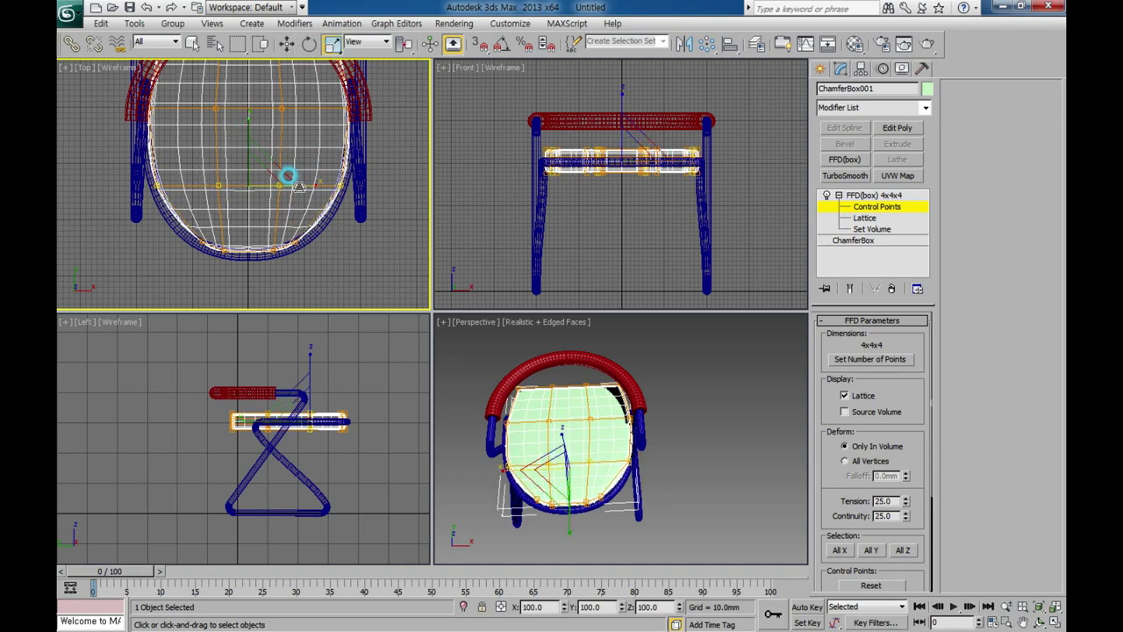
pyautogui.scroll(2, 249, 233)
pyautogui.scroll(1, 237, 251)
pyautogui.scroll(1, 225, 250)
pyautogui.scroll(1, 225, 250)
pyautogui.moveTo(188, 253); pyautogui.dragTo(220, 225)
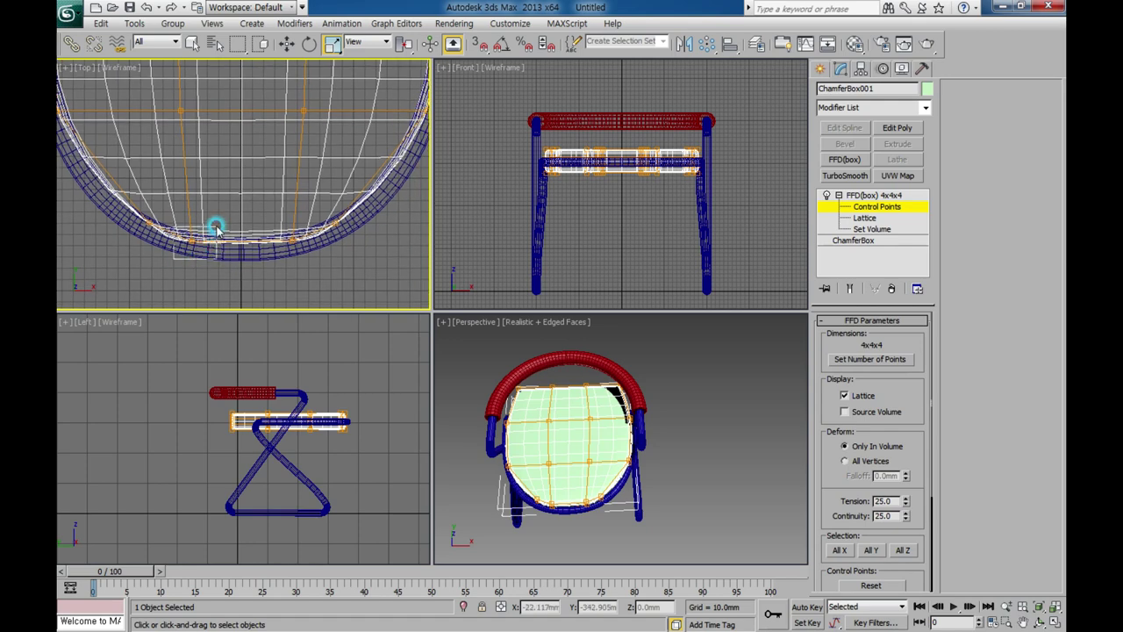
pyautogui.click(292, 233)
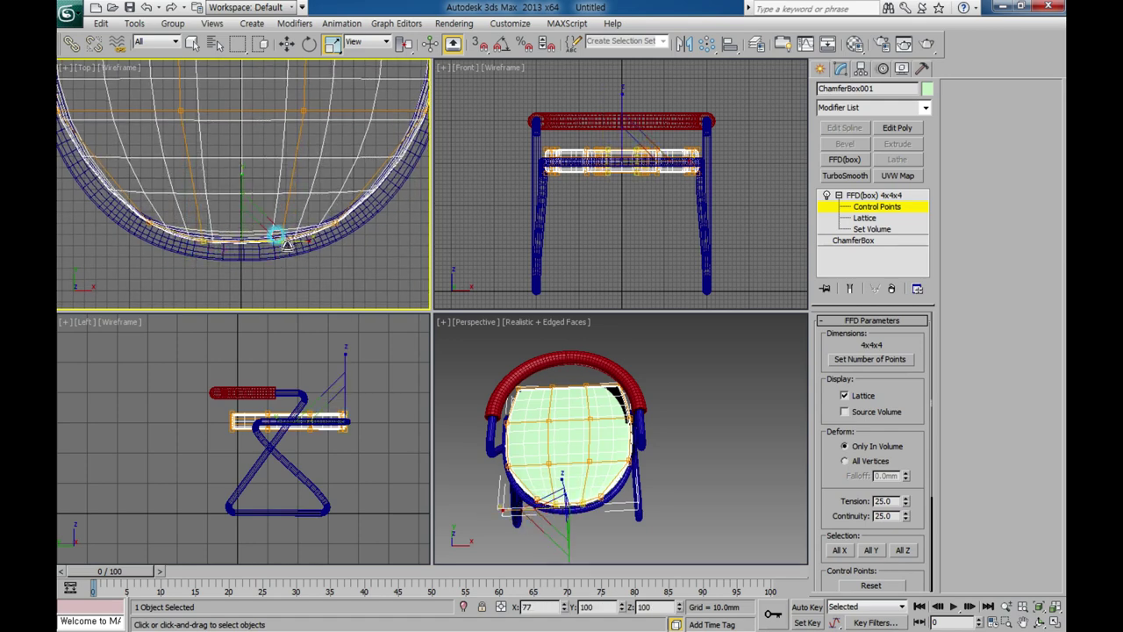
pyautogui.click(287, 43)
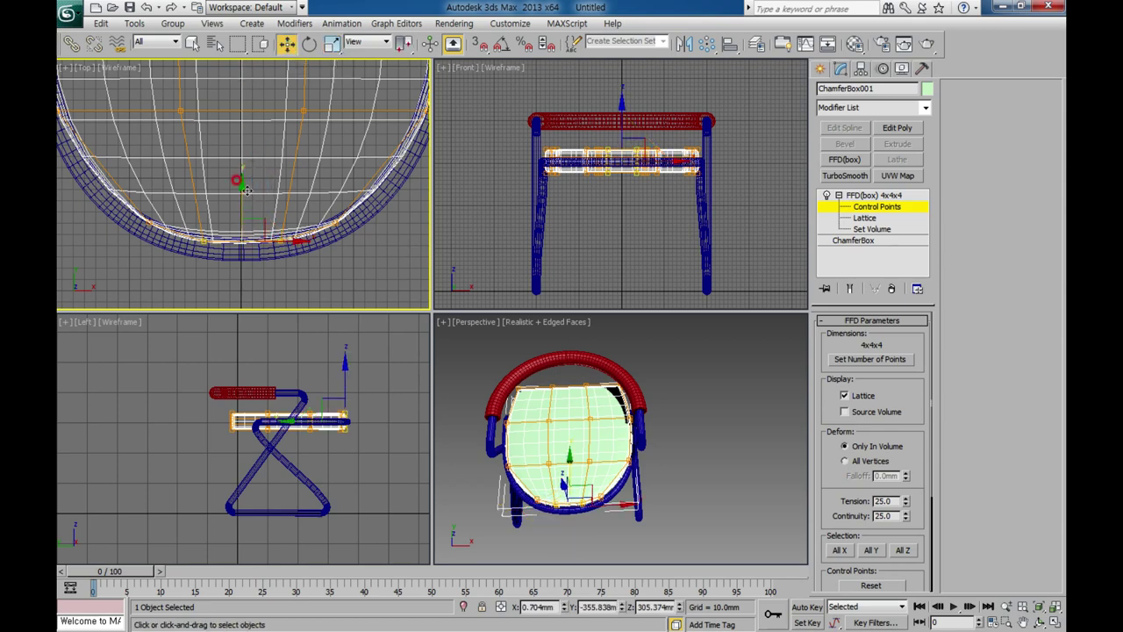
pyautogui.moveTo(651, 462)
pyautogui.keyDown('alt'); pyautogui.mouseDown(button='middle')
pyautogui.moveTo(673, 469)
pyautogui.moveTo(667, 494)
pyautogui.moveTo(705, 461)
pyautogui.moveTo(509, 479)
pyautogui.moveTo(571, 331)
pyautogui.moveTo(593, 368)
pyautogui.moveTo(625, 516)
pyautogui.moveTo(699, 493)
pyautogui.moveTo(798, 395)
pyautogui.mouseUp(button='middle'); pyautogui.keyUp('alt')
# Step: Leave Control Points and add TurboSmooth to ChamferBox001
pyautogui.click(887, 208)
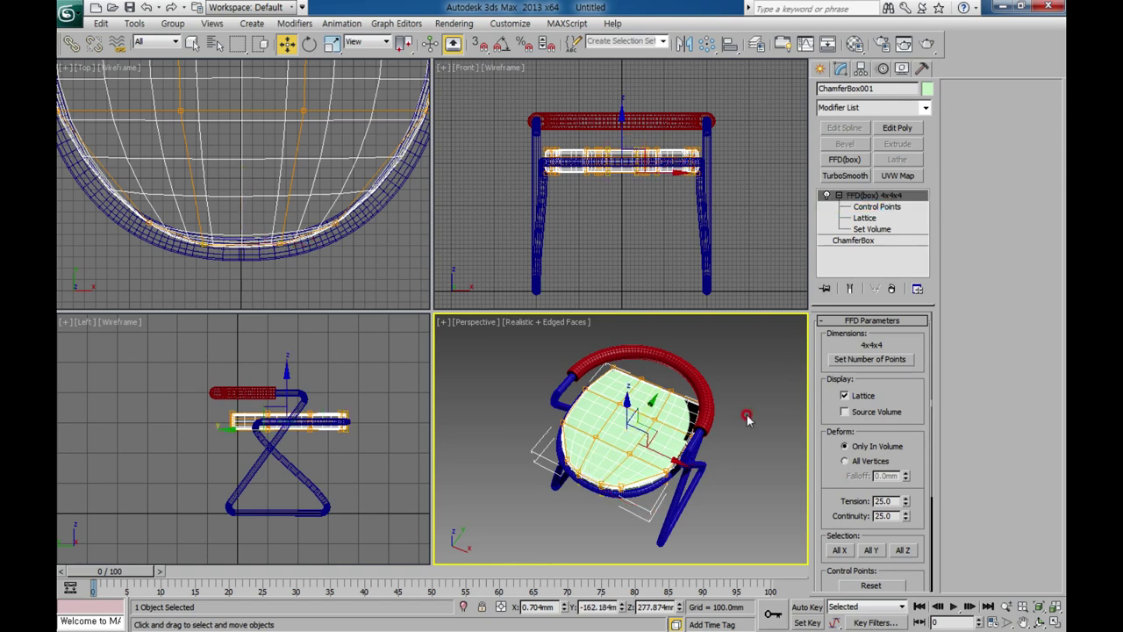
pyautogui.click(856, 176)
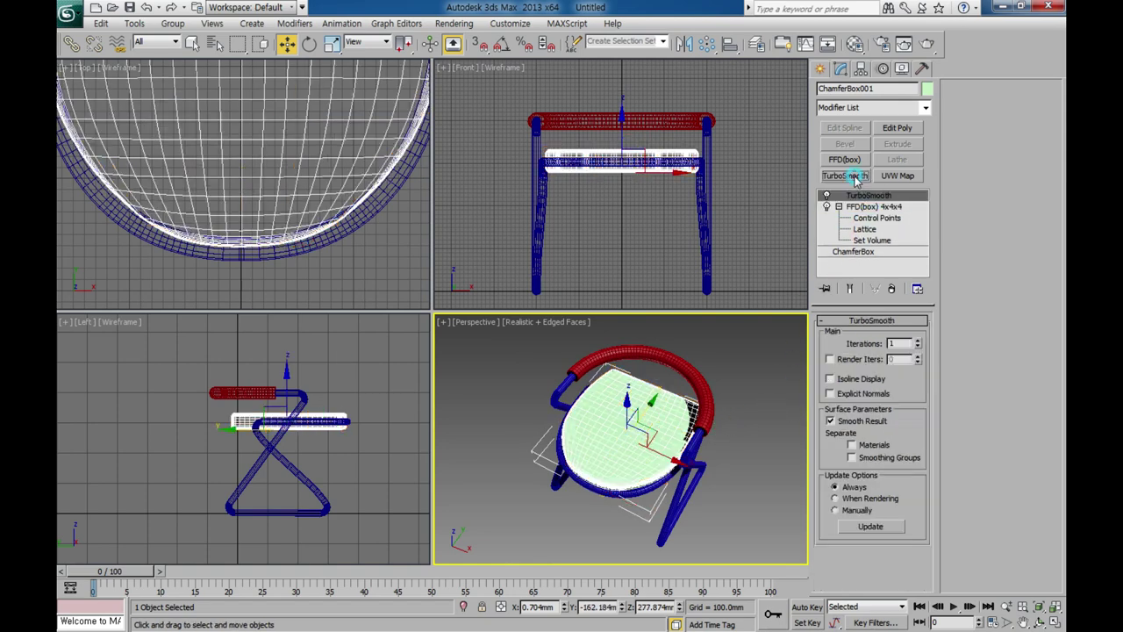
pyautogui.moveTo(664, 507)
pyautogui.keyDown('alt'); pyautogui.mouseDown(button='middle')
pyautogui.moveTo(734, 446)
pyautogui.moveTo(715, 476)
pyautogui.moveTo(715, 507)
pyautogui.mouseUp(button='middle'); pyautogui.keyUp('alt')
# Step: Make the cushion's object colour red, then deselect it and view the chair from the side
pyautogui.click(920, 69)
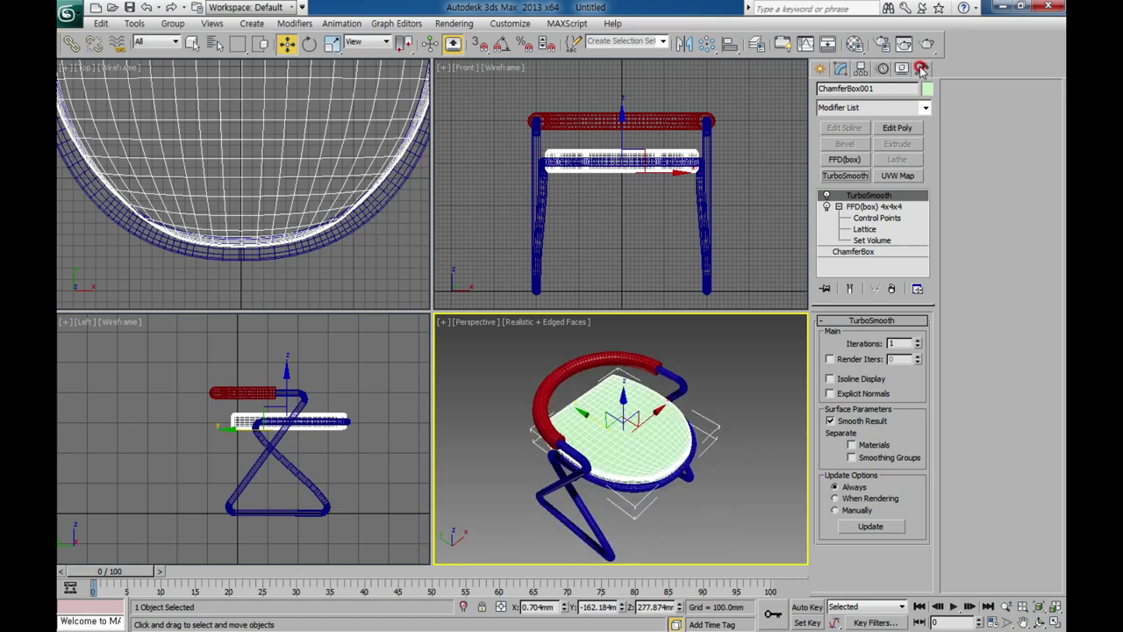
pyautogui.click(928, 89)
pyautogui.click(449, 316)
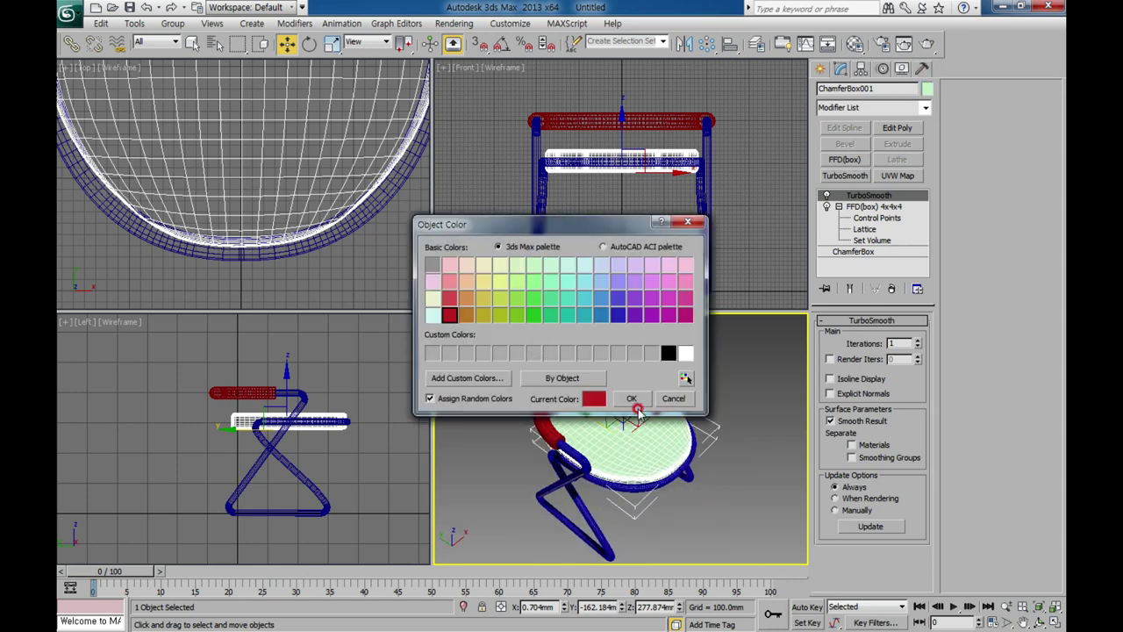
pyautogui.click(631, 398)
pyautogui.click(722, 502)
pyautogui.moveTo(665, 494)
pyautogui.keyDown('alt'); pyautogui.mouseDown(button='middle')
pyautogui.moveTo(497, 444)
pyautogui.moveTo(670, 481)
pyautogui.moveTo(682, 451)
pyautogui.mouseUp(button='middle'); pyautogui.keyUp('alt')
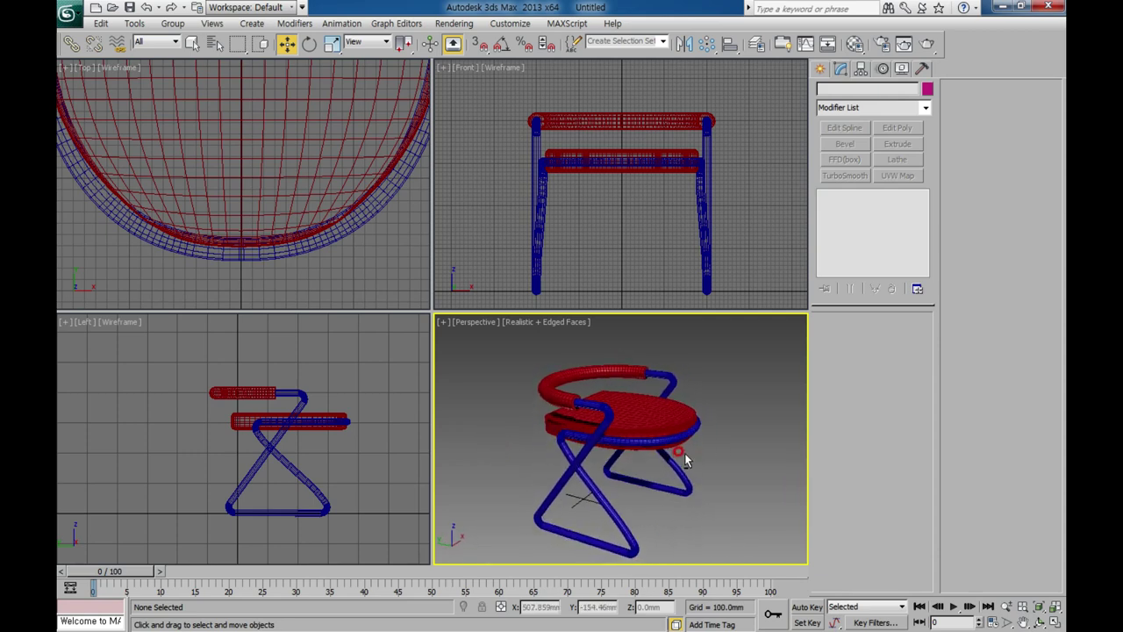
# Step: Lift Rectangle001's six top vertices upward and slide them across to form the backrest uprights
pyautogui.click(299, 396)
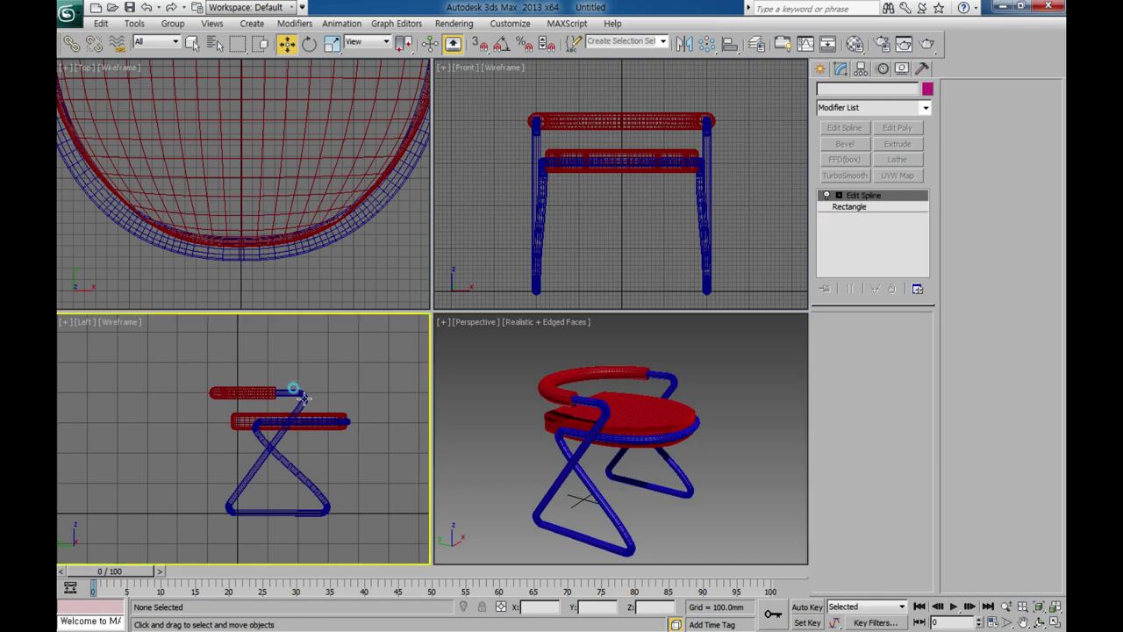
pyautogui.click(1056, 607)
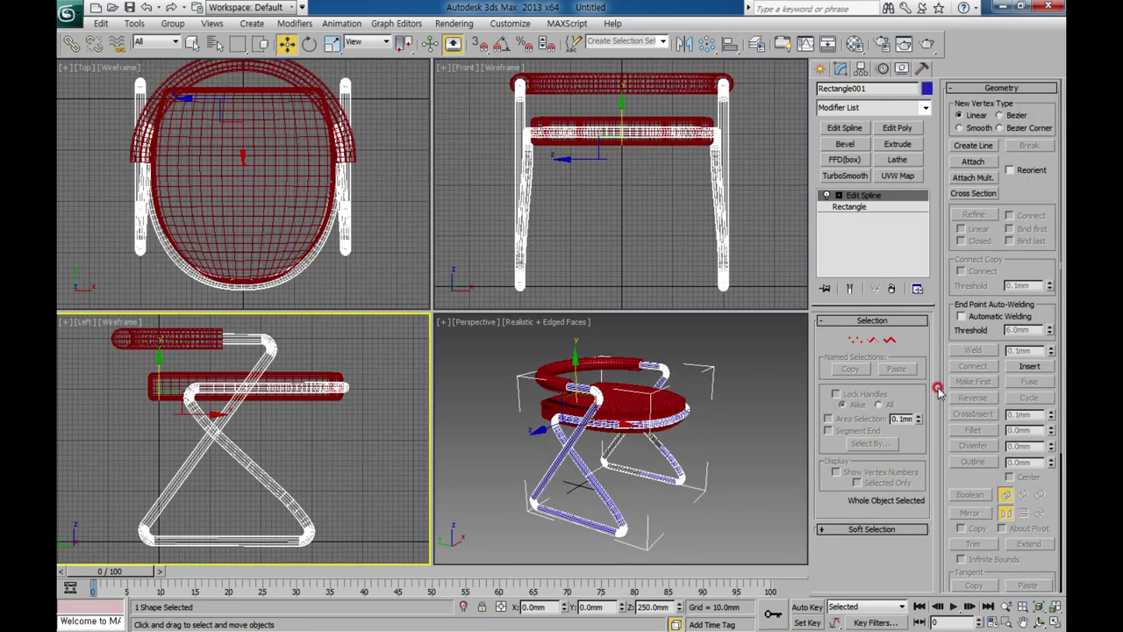
pyautogui.click(855, 340)
pyautogui.scroll(-1, 289, 410)
pyautogui.scroll(-1, 318, 443)
pyautogui.moveTo(136, 349); pyautogui.dragTo(311, 418)
pyautogui.click(286, 46)
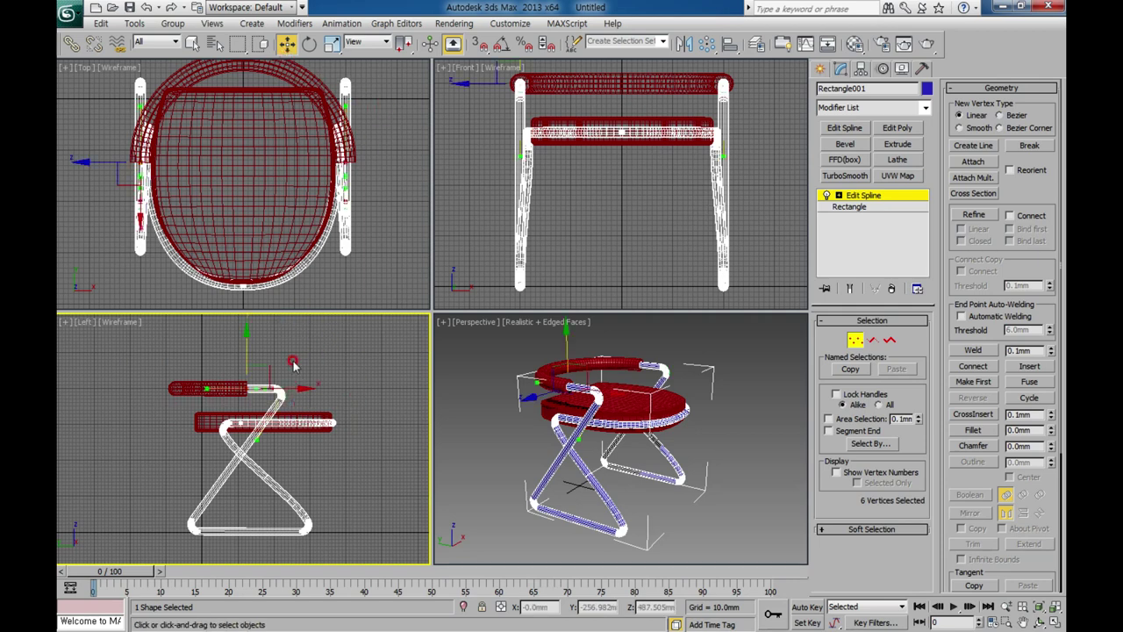
pyautogui.moveTo(250, 362); pyautogui.dragTo(255, 332)
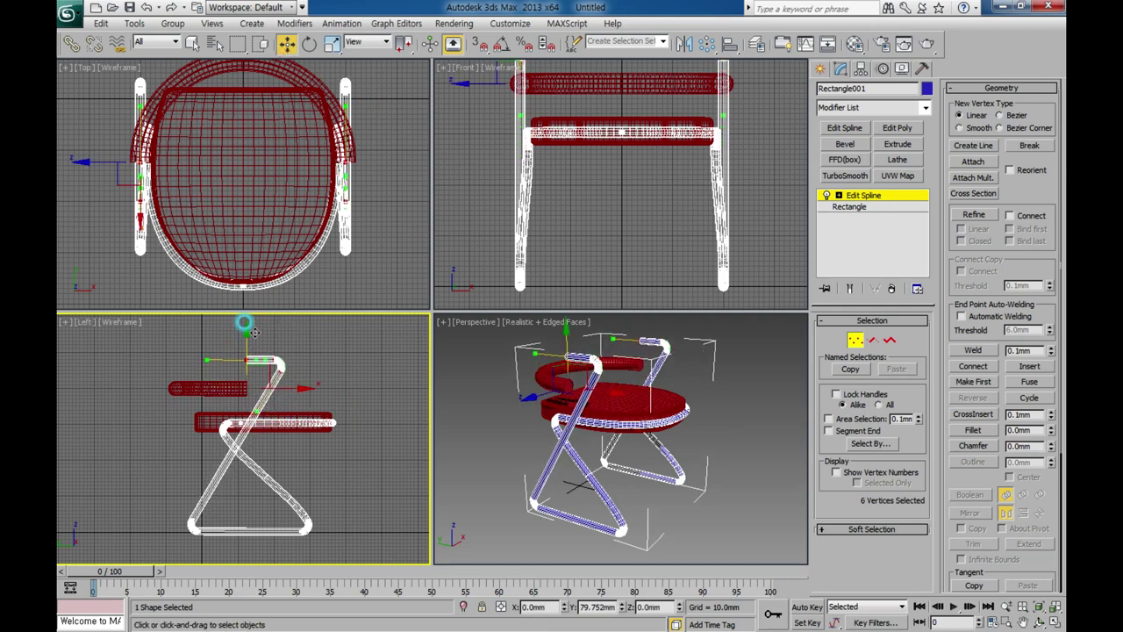
pyautogui.moveTo(317, 359); pyautogui.dragTo(335, 362)
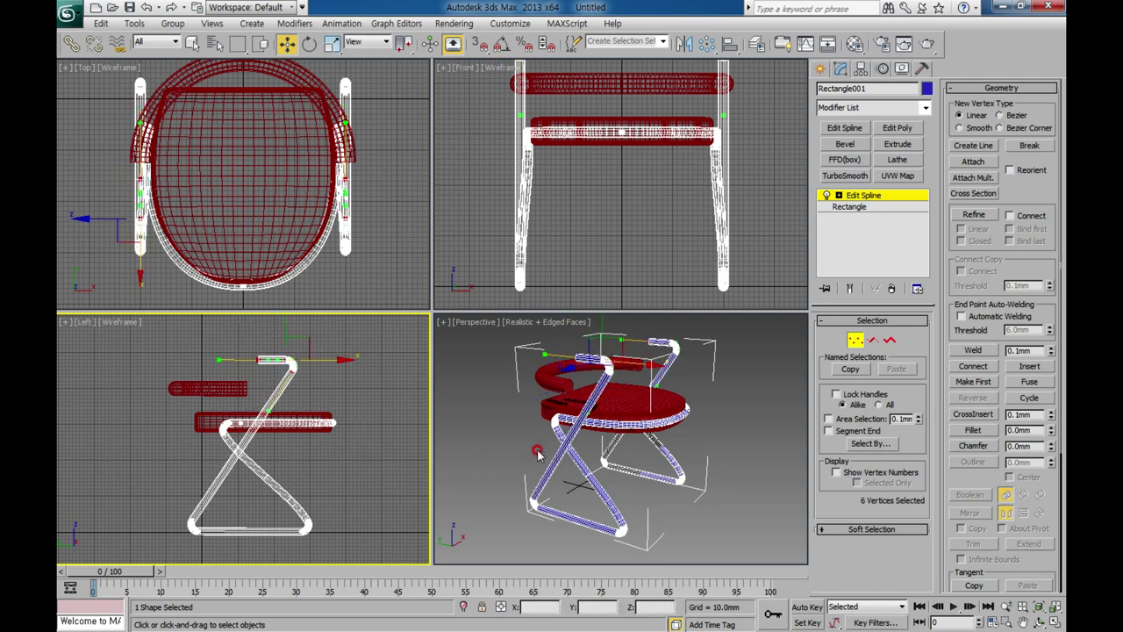
pyautogui.click(853, 342)
pyautogui.click(316, 387)
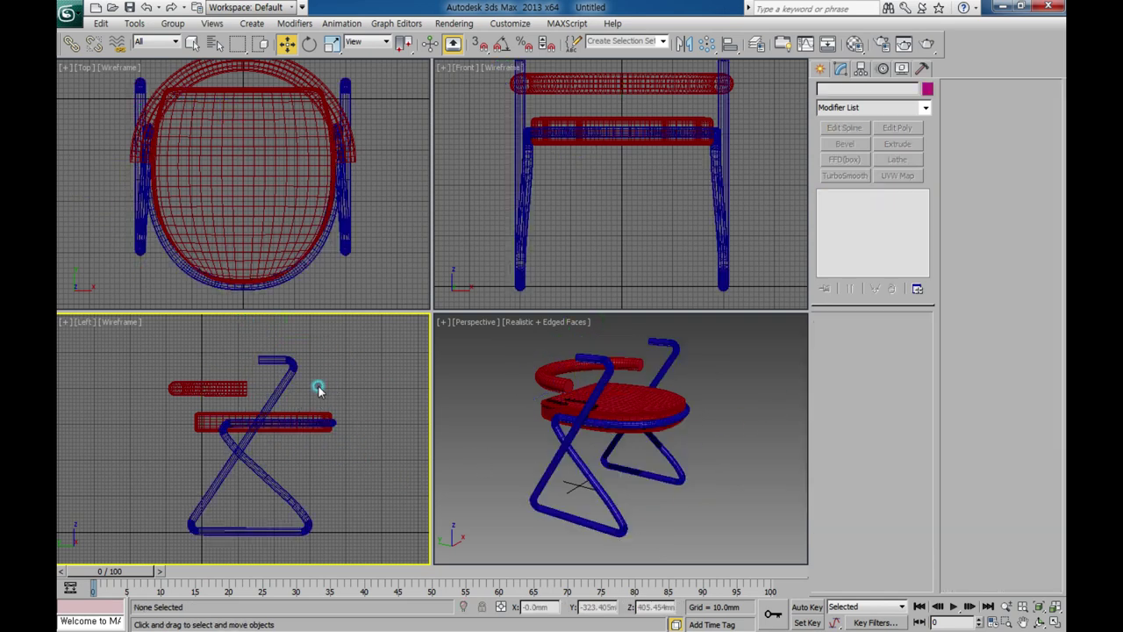
# Step: Raise the red Shape001 backrest arc above the seat to Z 328.218mm
pyautogui.click(205, 379)
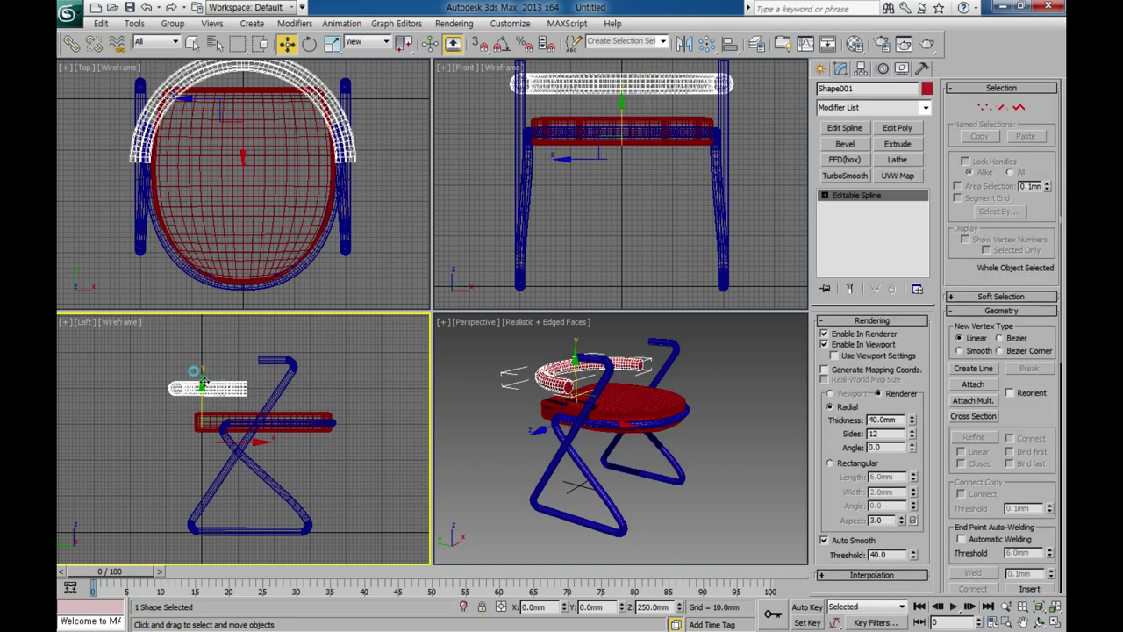
pyautogui.click(207, 363)
pyautogui.click(201, 382)
pyautogui.moveTo(202, 387); pyautogui.dragTo(202, 359)
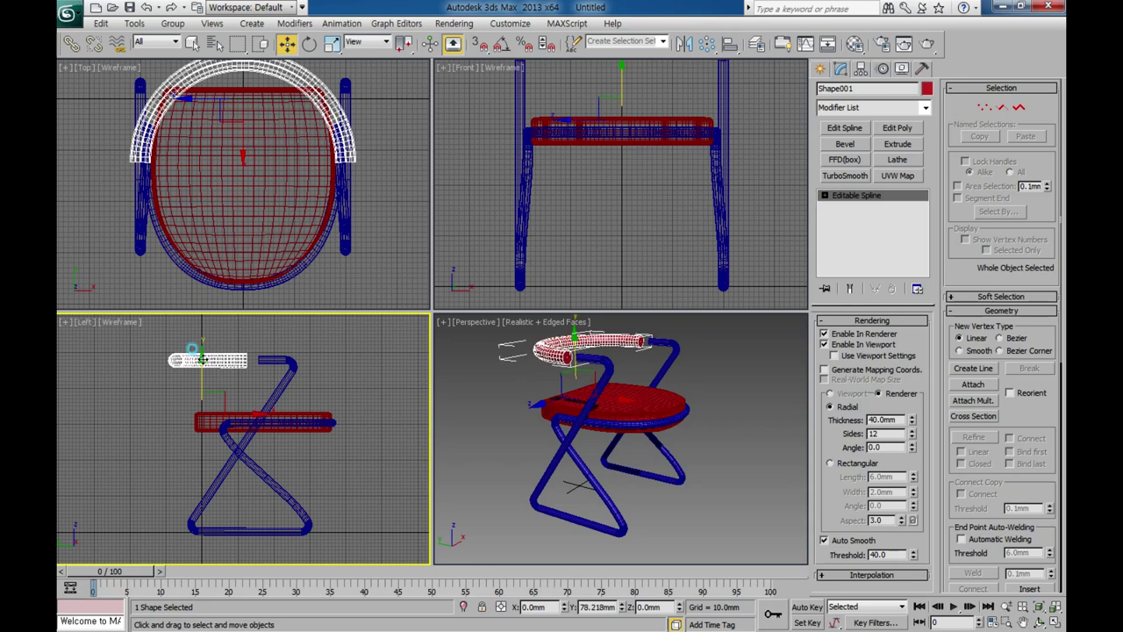
pyautogui.rightClick(313, 196)
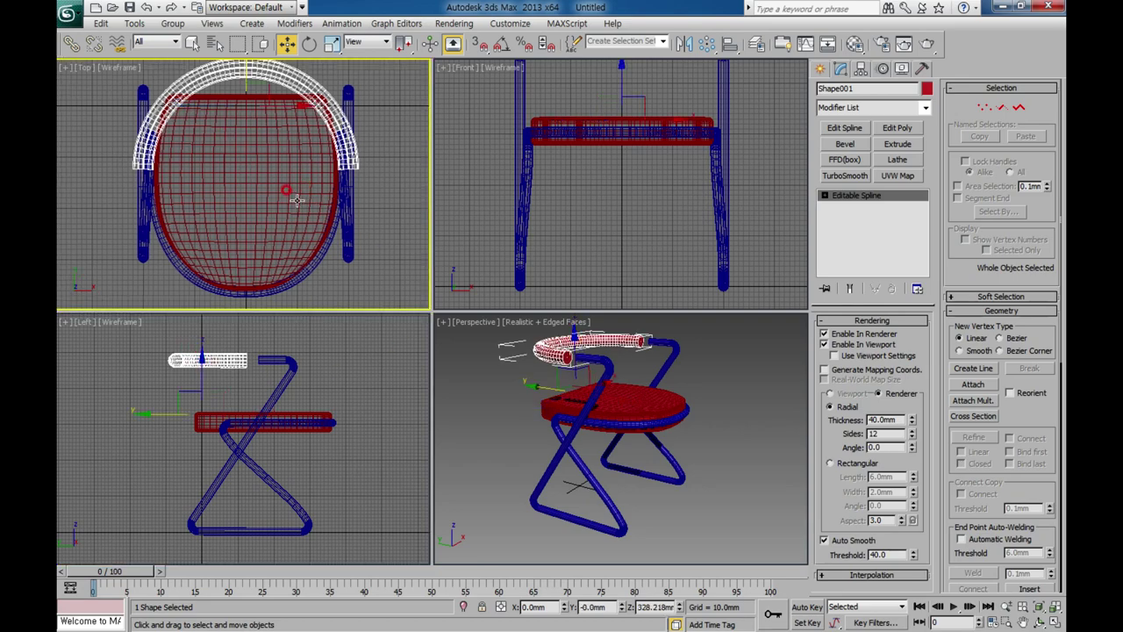
pyautogui.scroll(-2, 297, 200)
pyautogui.moveTo(645, 489)
pyautogui.keyDown('alt'); pyautogui.mouseDown(button='middle')
pyautogui.moveTo(529, 524)
pyautogui.moveTo(494, 334)
pyautogui.mouseUp(button='middle'); pyautogui.keyUp('alt')
pyautogui.moveTo(517, 493)
pyautogui.keyDown('alt'); pyautogui.mouseDown(button='middle')
pyautogui.moveTo(626, 494)
pyautogui.moveTo(437, 273)
pyautogui.mouseUp(button='middle'); pyautogui.keyUp('alt')
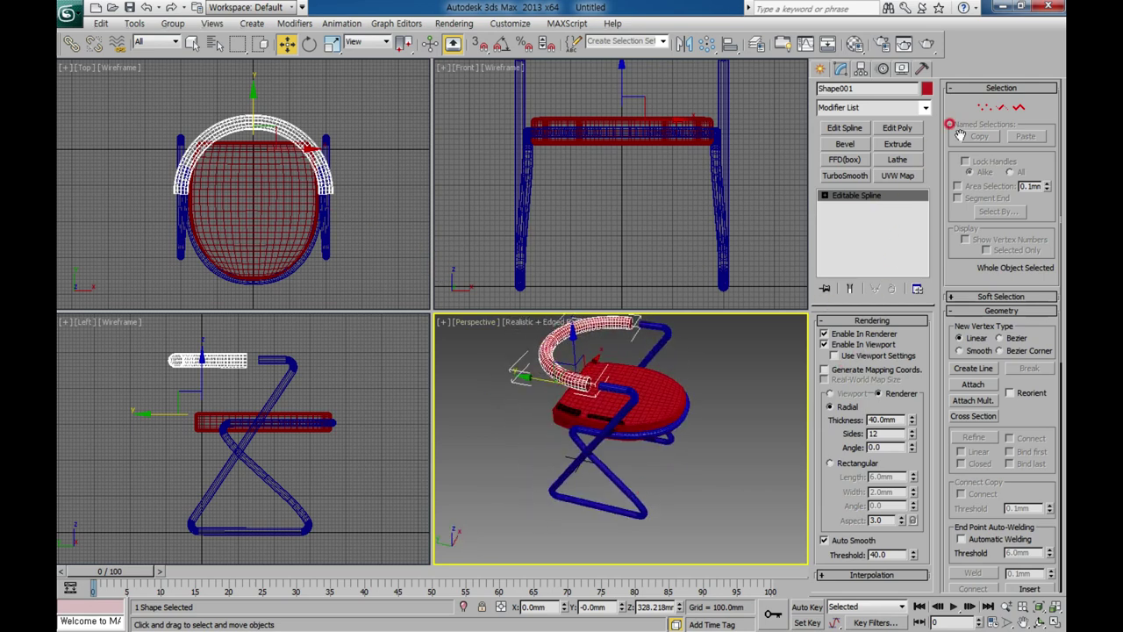
# Step: Move the backrest's two end vertices outward to lengthen the arc
pyautogui.click(985, 111)
pyautogui.moveTo(302, 171); pyautogui.dragTo(368, 207)
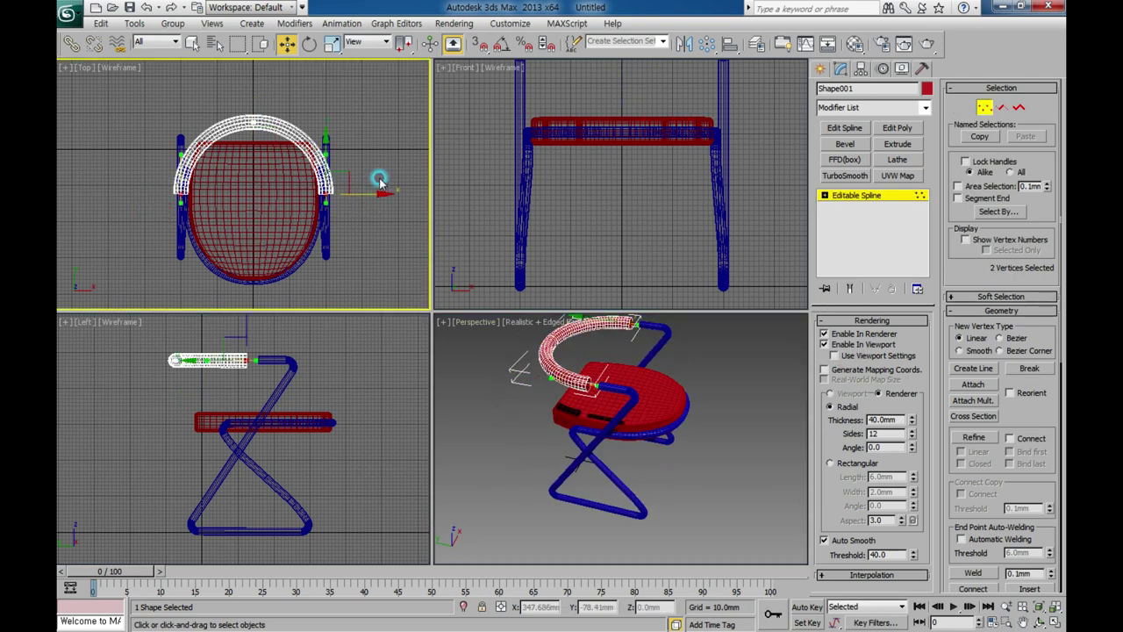
pyautogui.rightClick(344, 384)
pyautogui.moveTo(268, 351); pyautogui.dragTo(285, 352)
pyautogui.keyDown('alt'); pyautogui.moveTo(672, 478); pyautogui.dragTo(472, 508, button='middle'); pyautogui.keyUp('alt')
pyautogui.moveTo(239, 133); pyautogui.dragTo(256, 133, button='middle')
# Step: Drag the arc vertex's Bezier handle to widen the curve so its ends meet the uprights
pyautogui.click(272, 121)
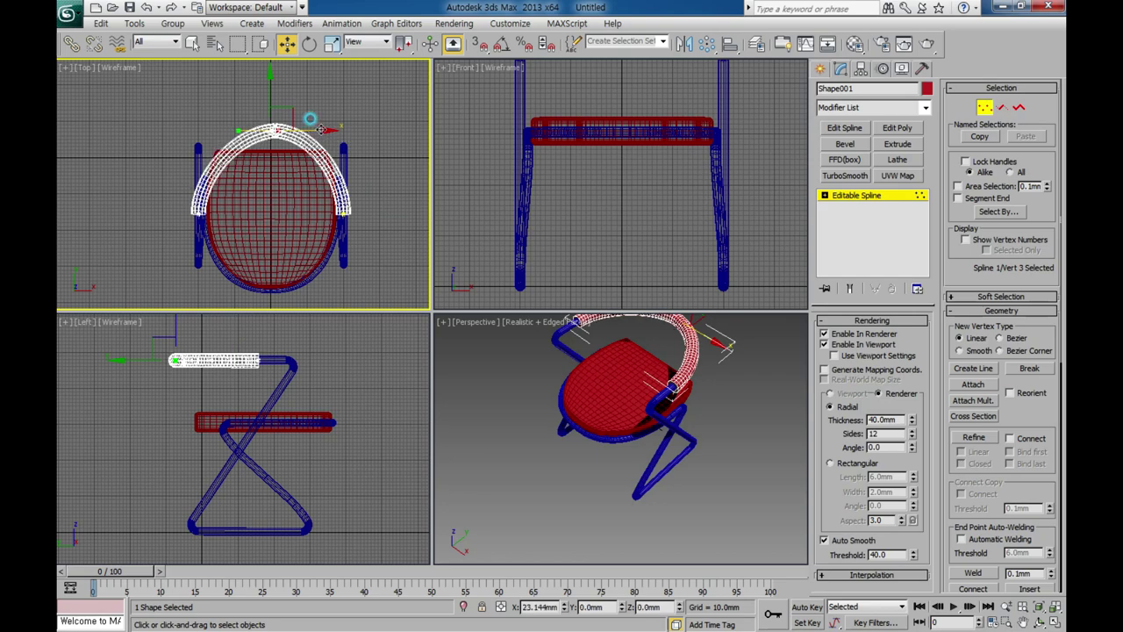
pyautogui.moveTo(261, 136); pyautogui.dragTo(249, 158, button='middle')
pyautogui.scroll(5, 248, 158)
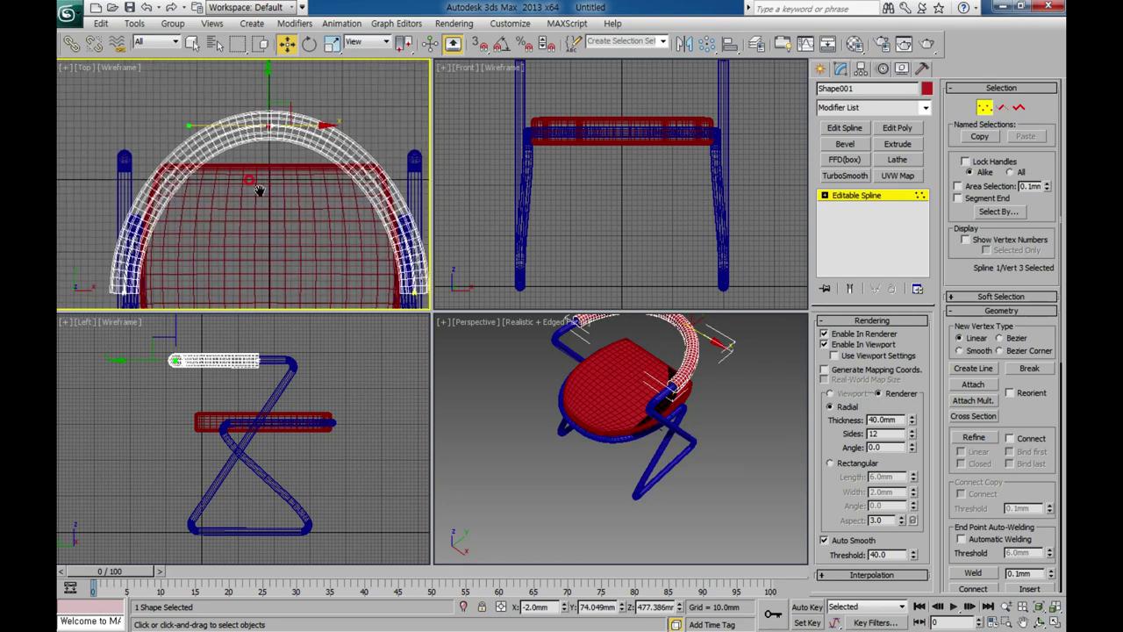
pyautogui.scroll(1, 258, 188)
pyautogui.moveTo(227, 116); pyautogui.dragTo(293, 194)
pyautogui.moveTo(338, 159); pyautogui.dragTo(147, 159)
pyautogui.moveTo(629, 491)
pyautogui.keyDown('alt'); pyautogui.mouseDown(button='middle')
pyautogui.moveTo(620, 520)
pyautogui.moveTo(632, 496)
pyautogui.moveTo(614, 491)
pyautogui.mouseUp(button='middle'); pyautogui.keyUp('alt')
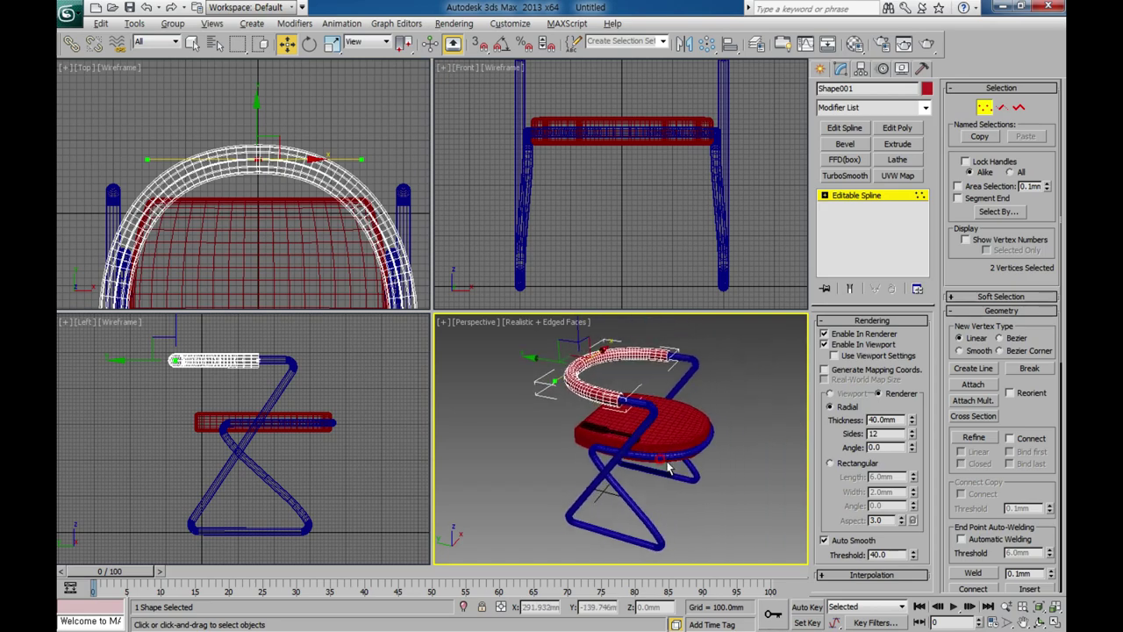
# Step: Leave Vertex mode, Zoom Extents All on the chair, and clear the selection
pyautogui.click(892, 196)
pyautogui.moveTo(706, 471)
pyautogui.keyDown('alt'); pyautogui.mouseDown(button='middle')
pyautogui.moveTo(594, 484)
pyautogui.moveTo(478, 474)
pyautogui.moveTo(701, 467)
pyautogui.moveTo(632, 482)
pyautogui.moveTo(642, 512)
pyautogui.moveTo(599, 524)
pyautogui.moveTo(709, 489)
pyautogui.moveTo(671, 483)
pyautogui.mouseUp(button='middle'); pyautogui.keyUp('alt')
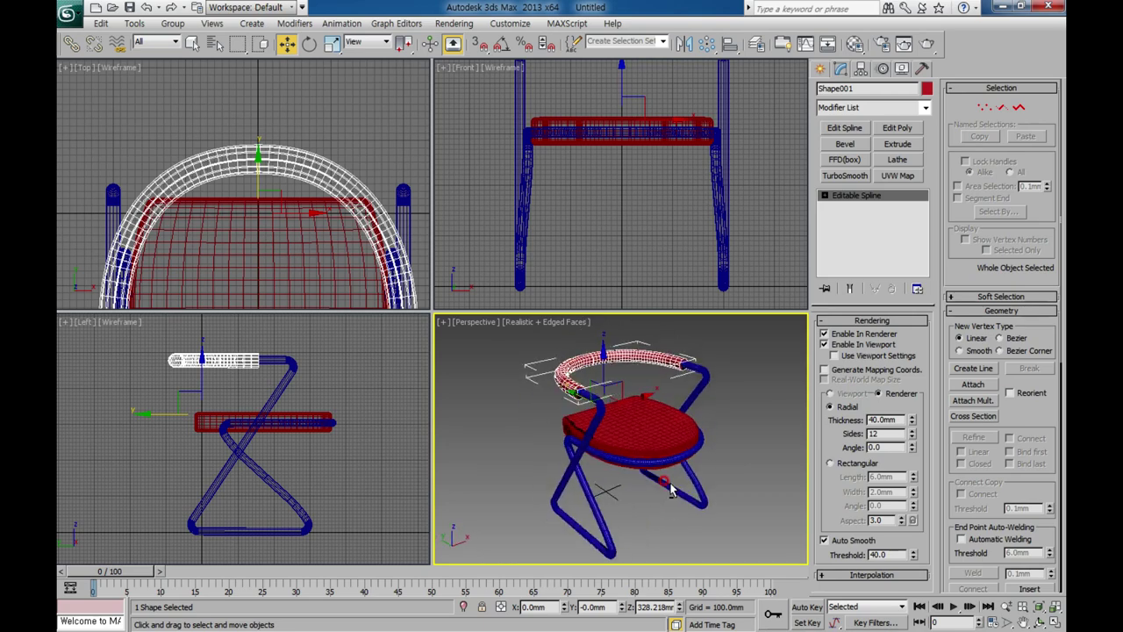
pyautogui.click(1059, 612)
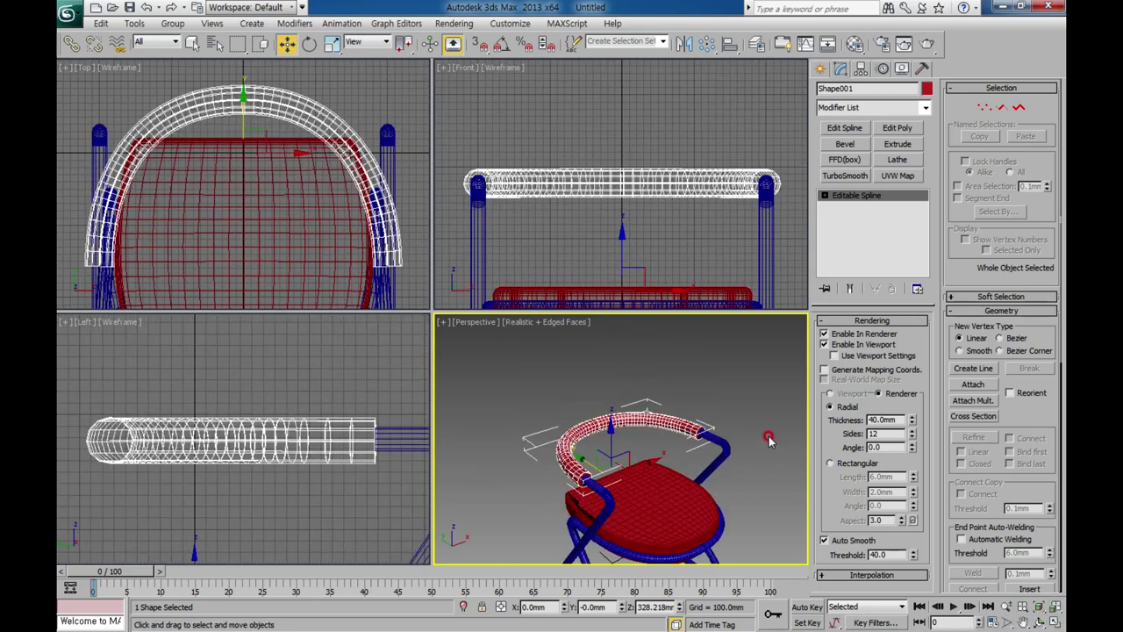
pyautogui.keyDown('alt'); pyautogui.moveTo(762, 438); pyautogui.dragTo(734, 446, button='middle'); pyautogui.keyUp('alt')
pyautogui.click(734, 446)
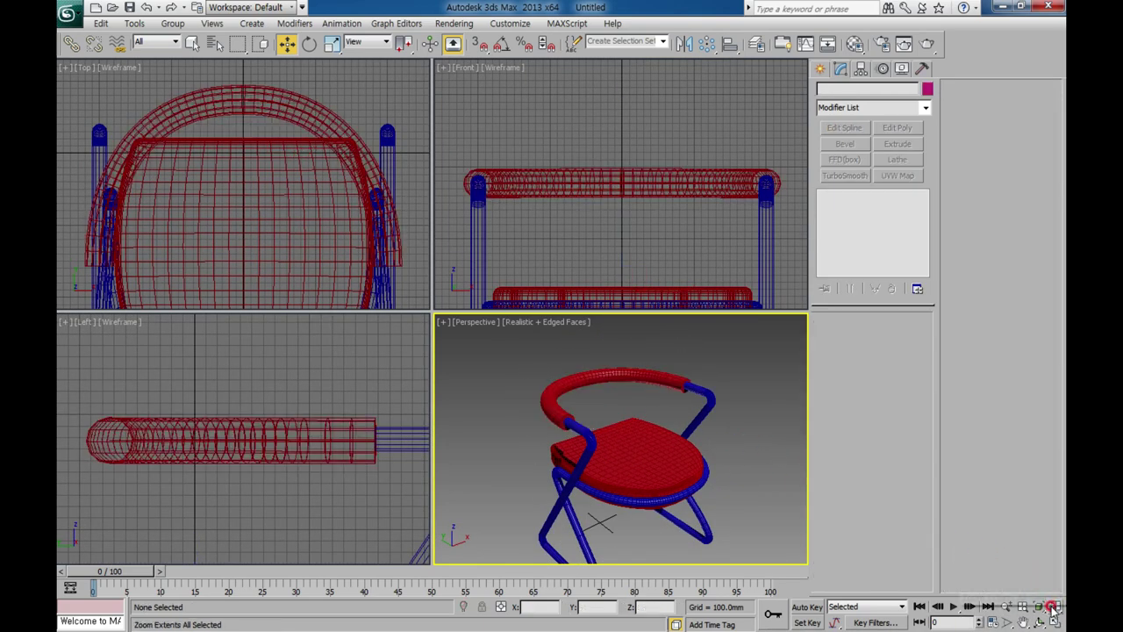
pyautogui.click(1054, 607)
pyautogui.moveTo(676, 499)
pyautogui.keyDown('alt'); pyautogui.mouseDown(button='middle')
pyautogui.moveTo(474, 486)
pyautogui.moveTo(612, 459)
pyautogui.moveTo(705, 465)
pyautogui.moveTo(658, 502)
pyautogui.moveTo(585, 517)
pyautogui.moveTo(534, 496)
pyautogui.moveTo(684, 488)
pyautogui.moveTo(670, 486)
pyautogui.mouseUp(button='middle'); pyautogui.keyUp('alt')
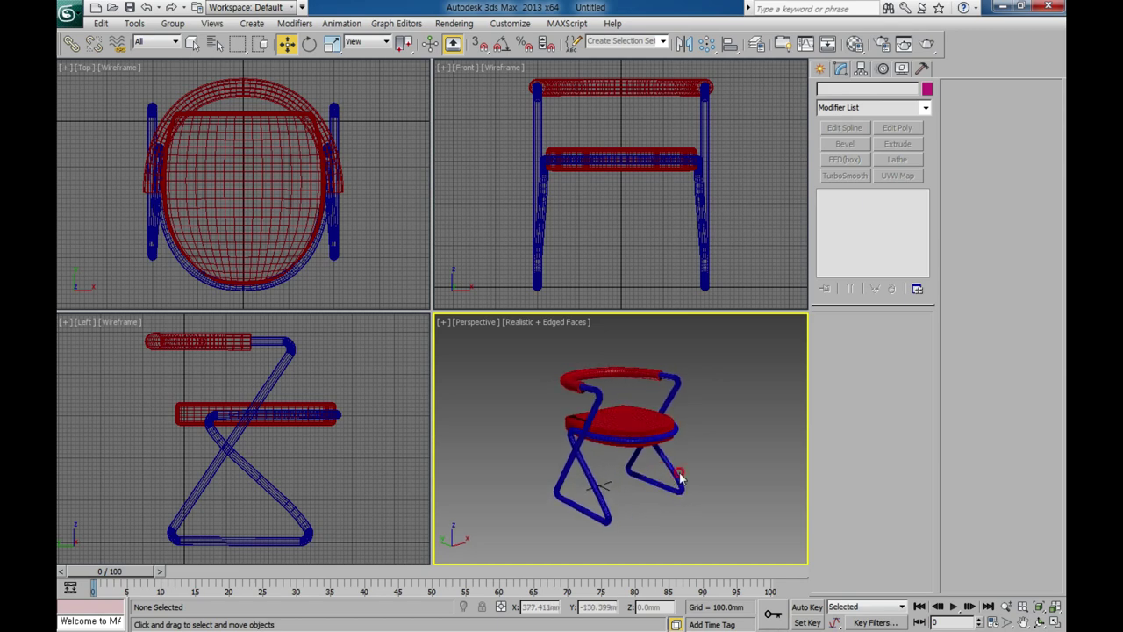
pyautogui.click(577, 463)
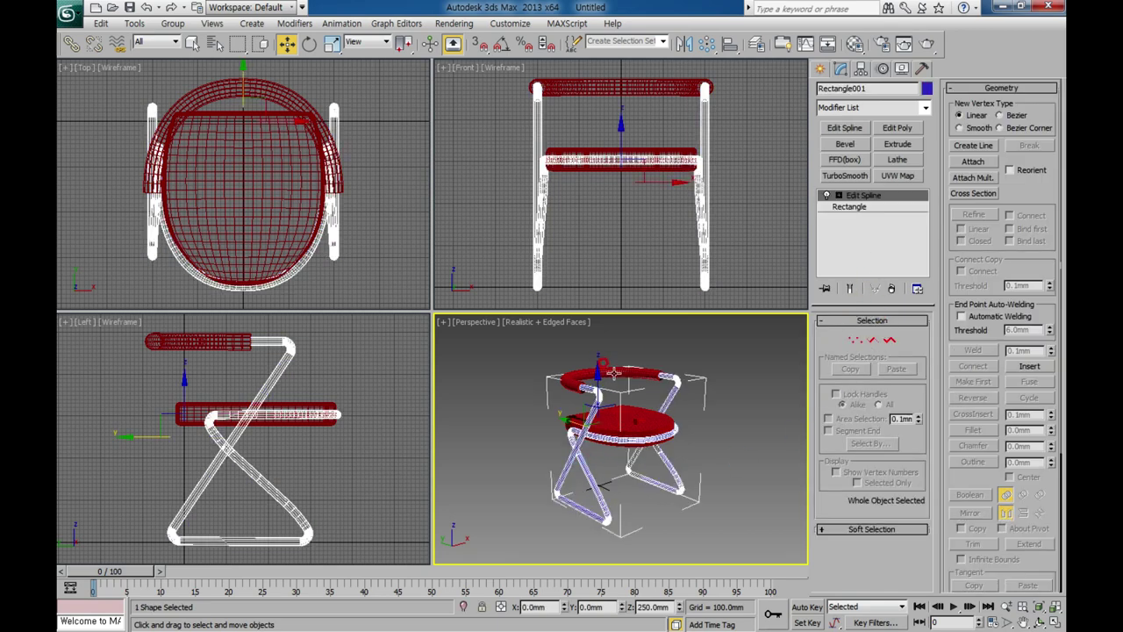
pyautogui.click(614, 373)
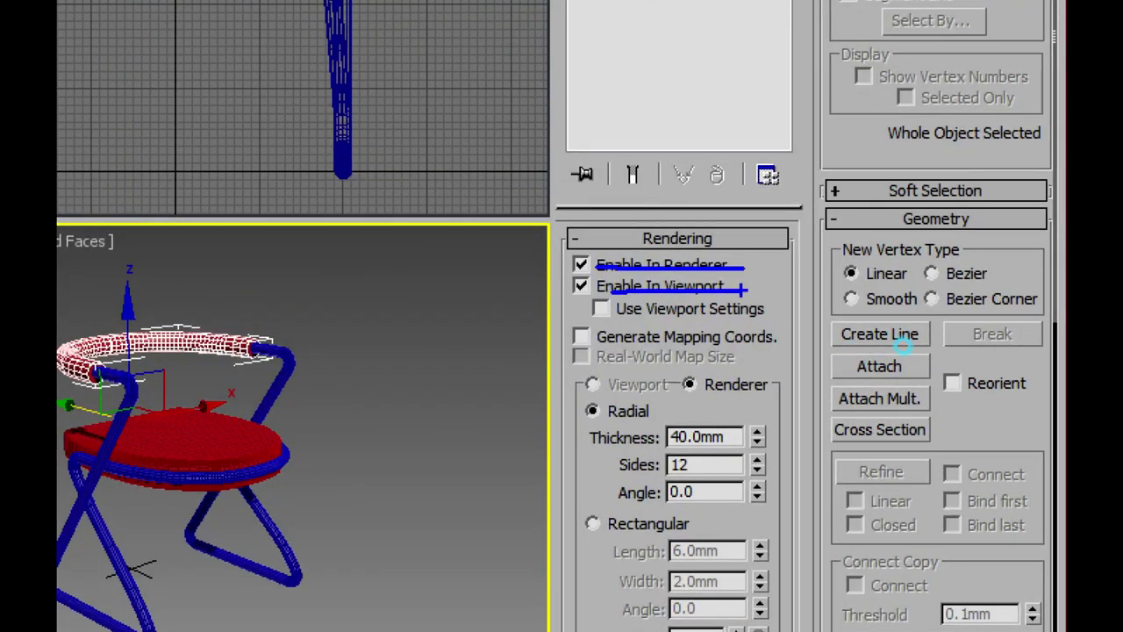
pyautogui.moveTo(575, 245); pyautogui.dragTo(570, 304)
pyautogui.moveTo(566, 377); pyautogui.dragTo(556, 499)
pyautogui.moveTo(724, 443)
pyautogui.mouseDown()
pyautogui.moveTo(663, 430)
pyautogui.moveTo(729, 448)
pyautogui.mouseUp()
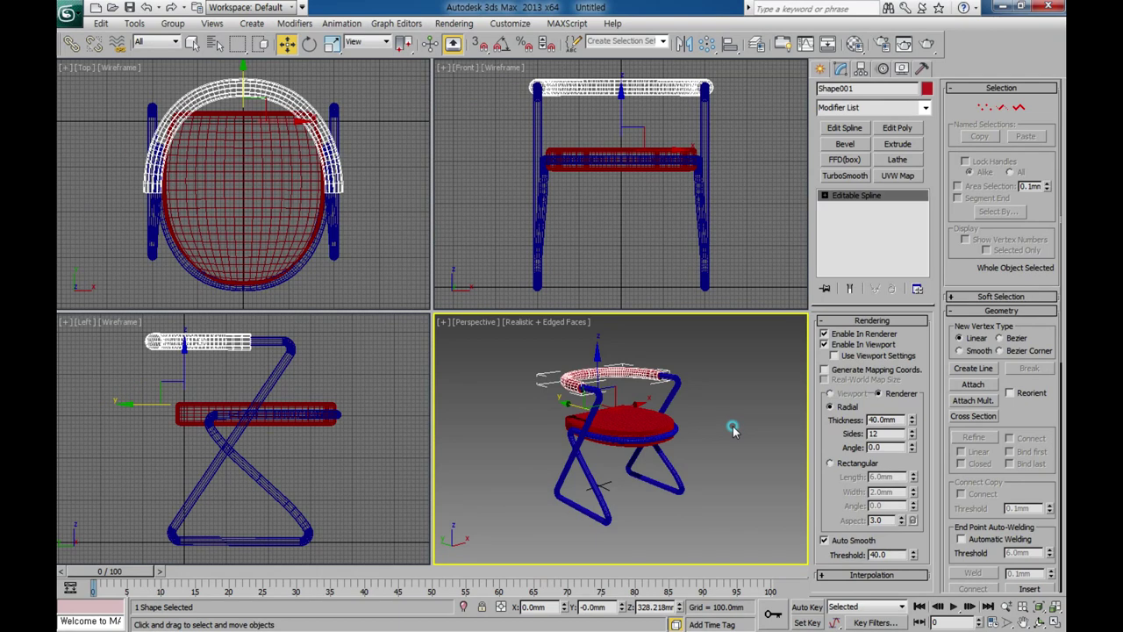
pyautogui.click(733, 429)
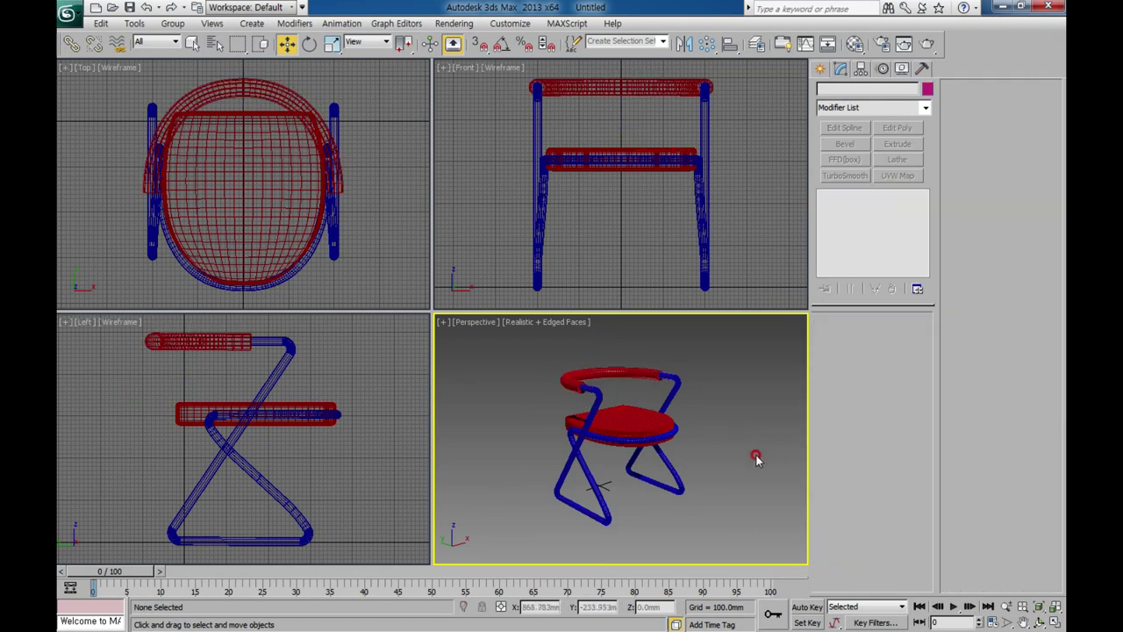